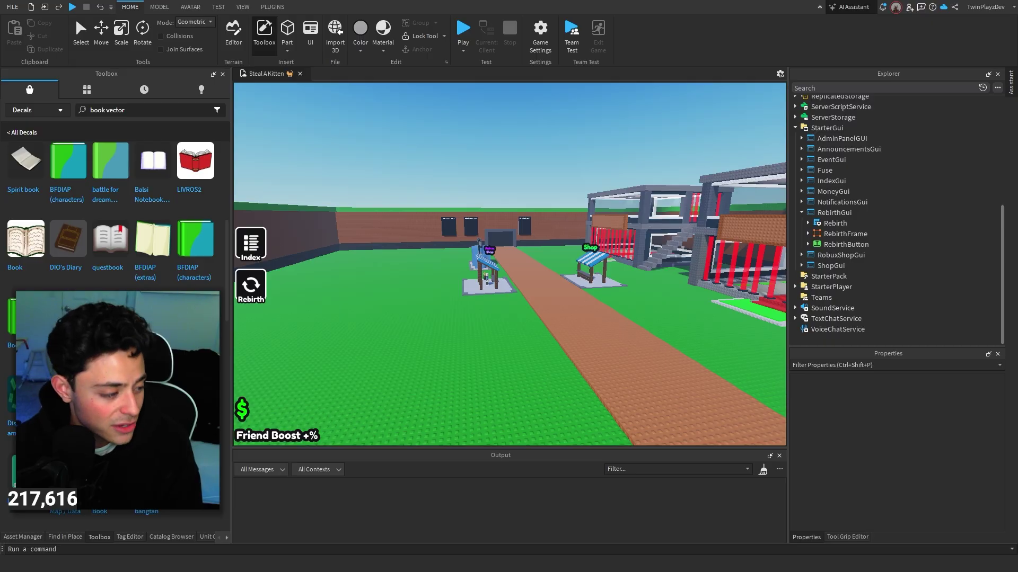
Step: Switch to Discord and open the model-access channel of Twin's Community
drag(538, 145, 707, 40)
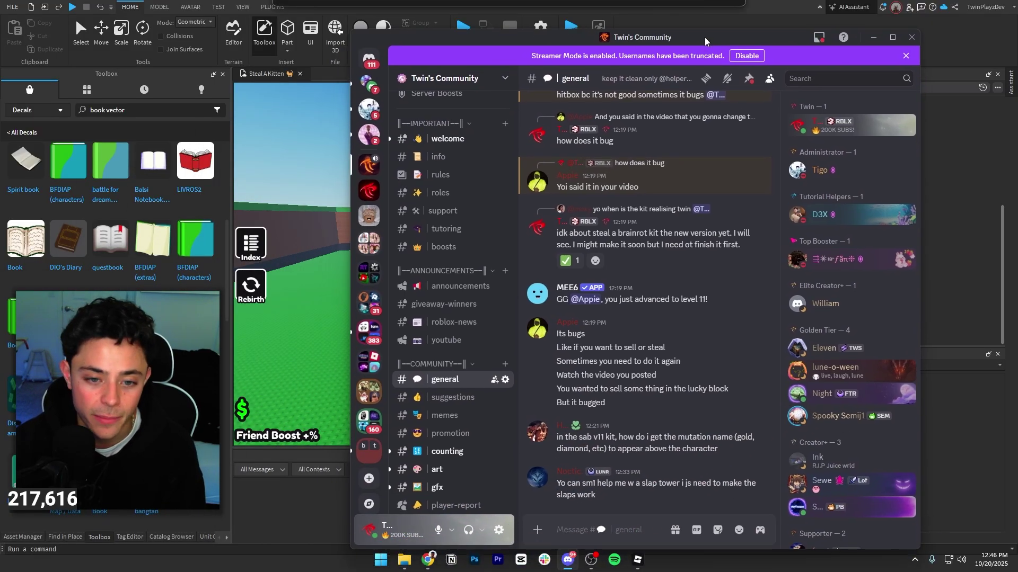
scroll(444, 299, up, 3)
scroll(447, 301, down, 10)
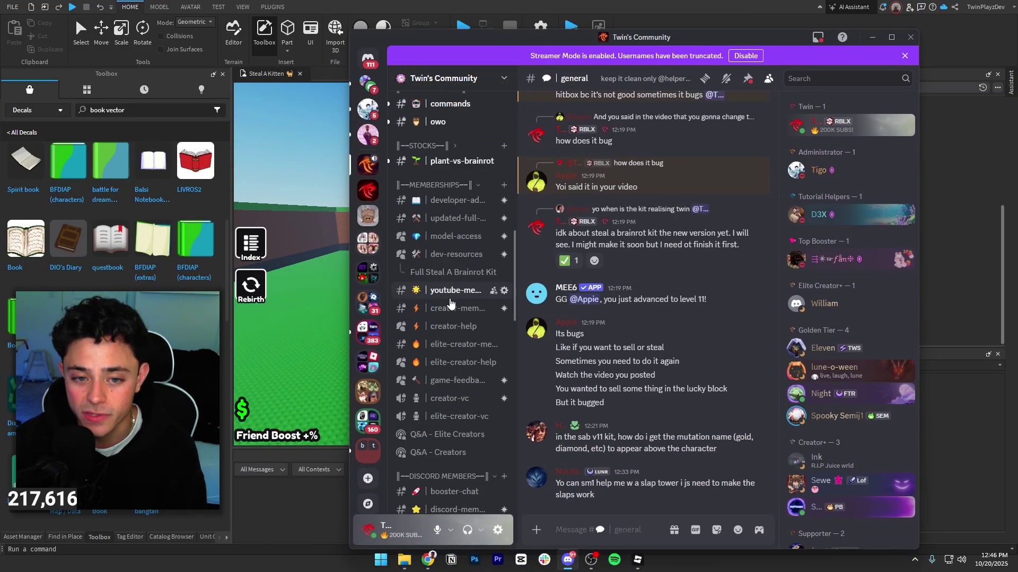
click(454, 237)
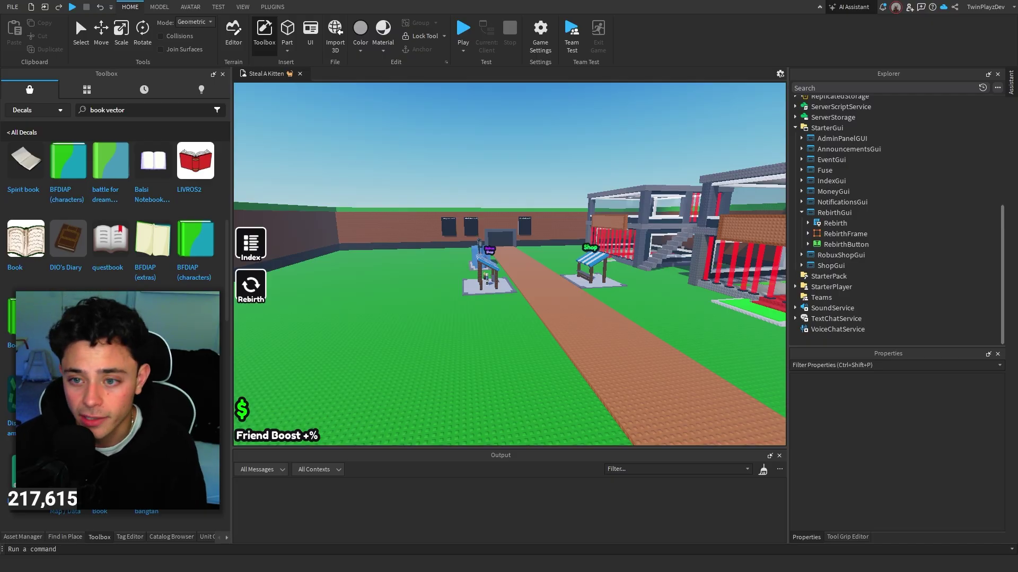
Step: Switch to the browser and examine the royalty-free vector icon pack post in the X search results for roblox vector icons
key(alt+Tab)
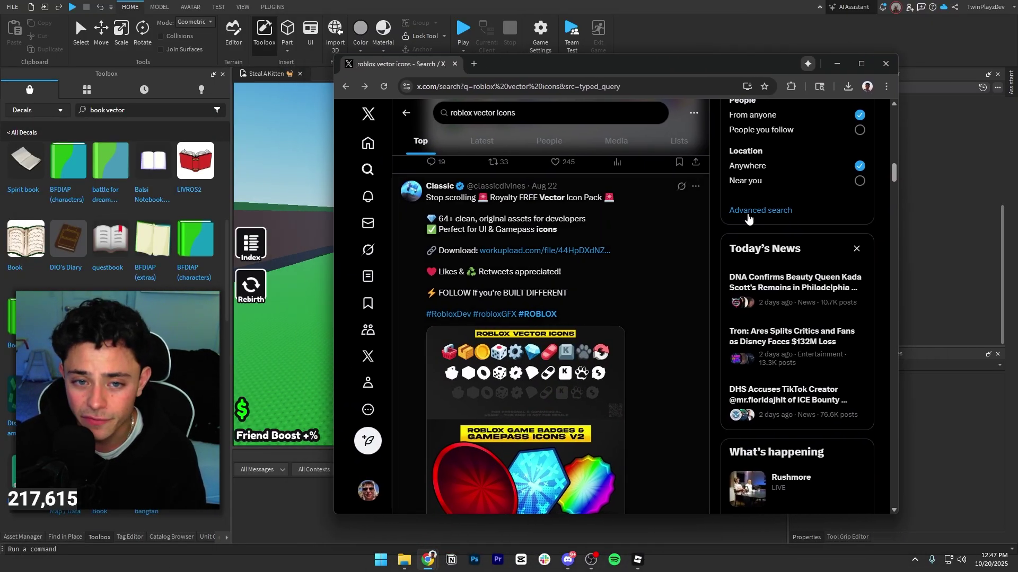
scroll(630, 291, down, 2)
scroll(644, 336, up, 2)
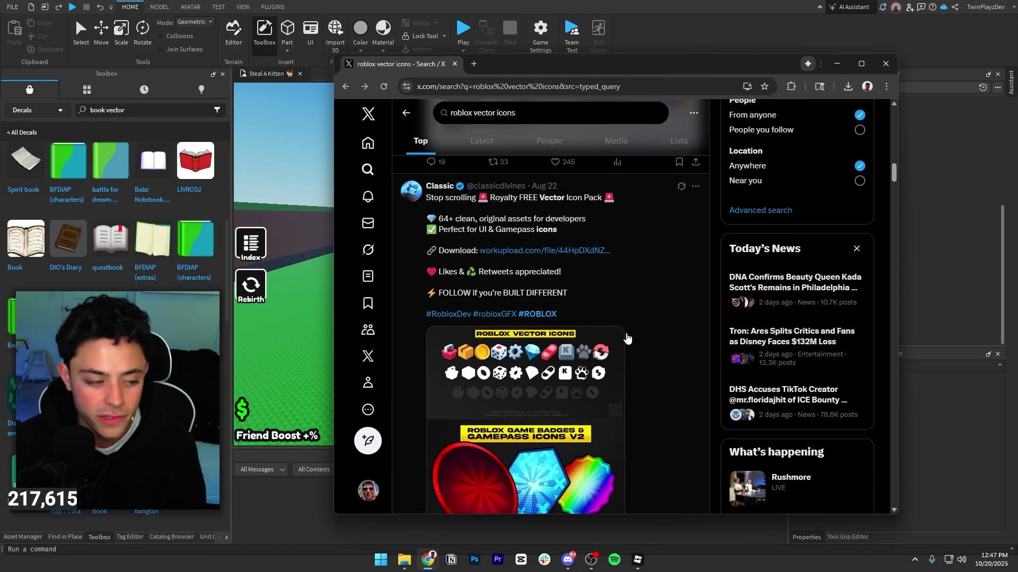
scroll(499, 377, up, 1)
scroll(551, 374, down, 1)
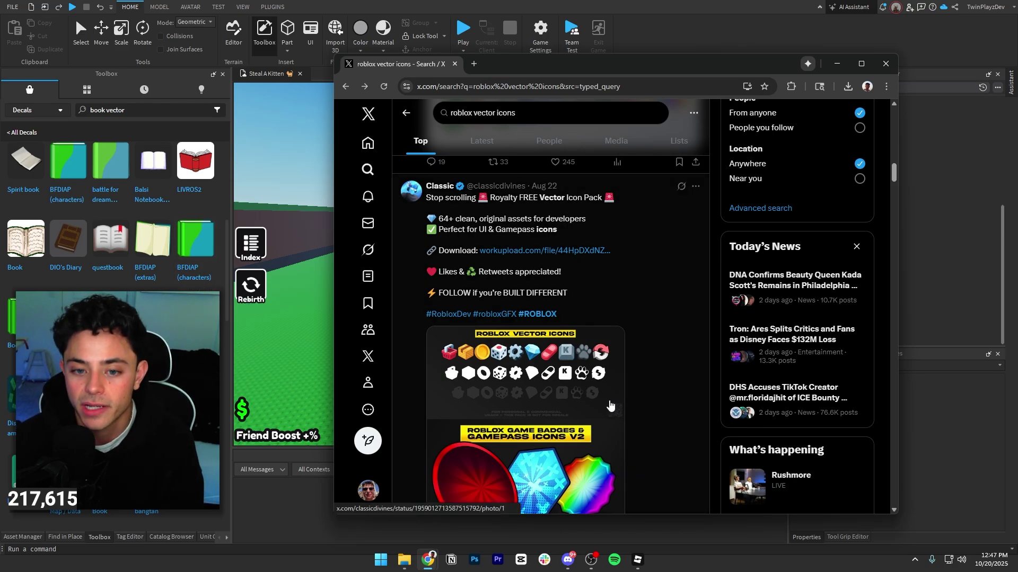
scroll(610, 406, down, 1)
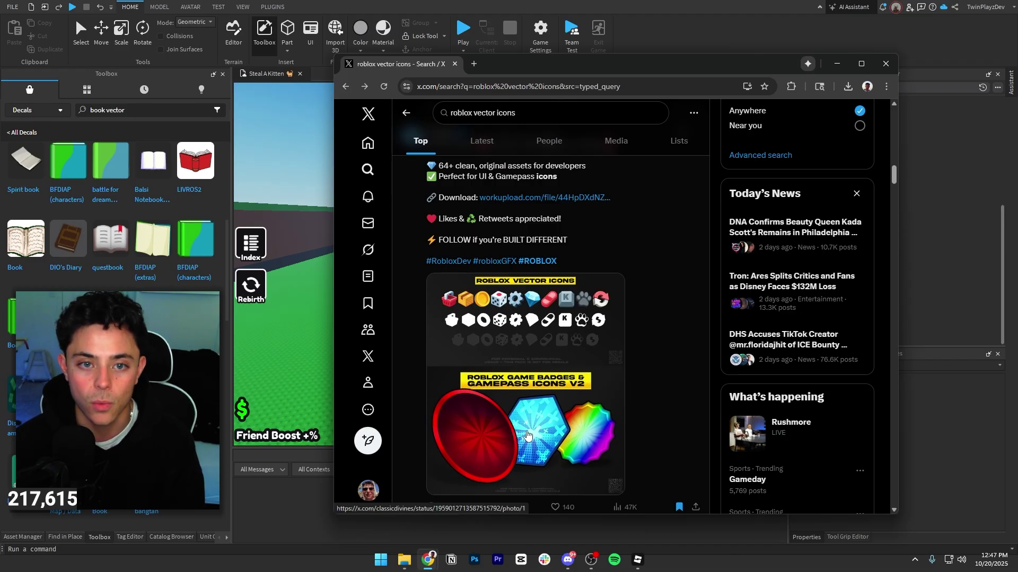
scroll(546, 414, up, 3)
scroll(552, 370, down, 3)
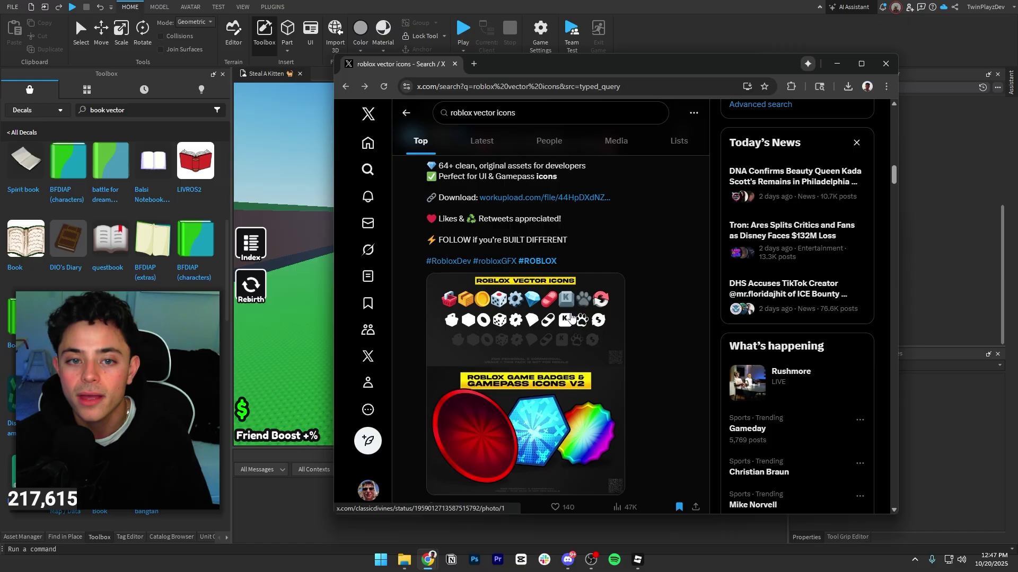
scroll(571, 316, up, 1)
mouse_move(435, 192)
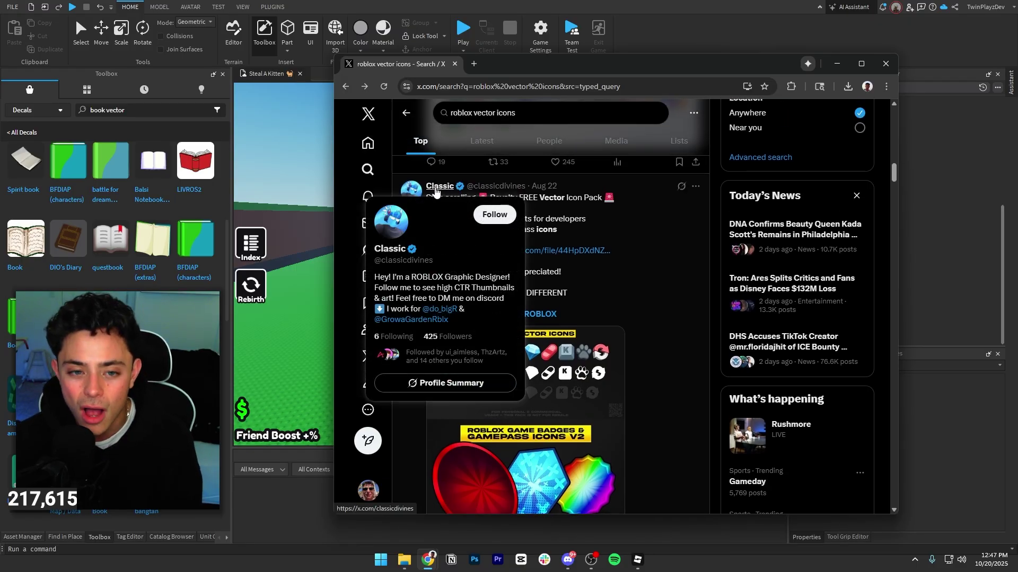
drag(401, 68, 0, 90)
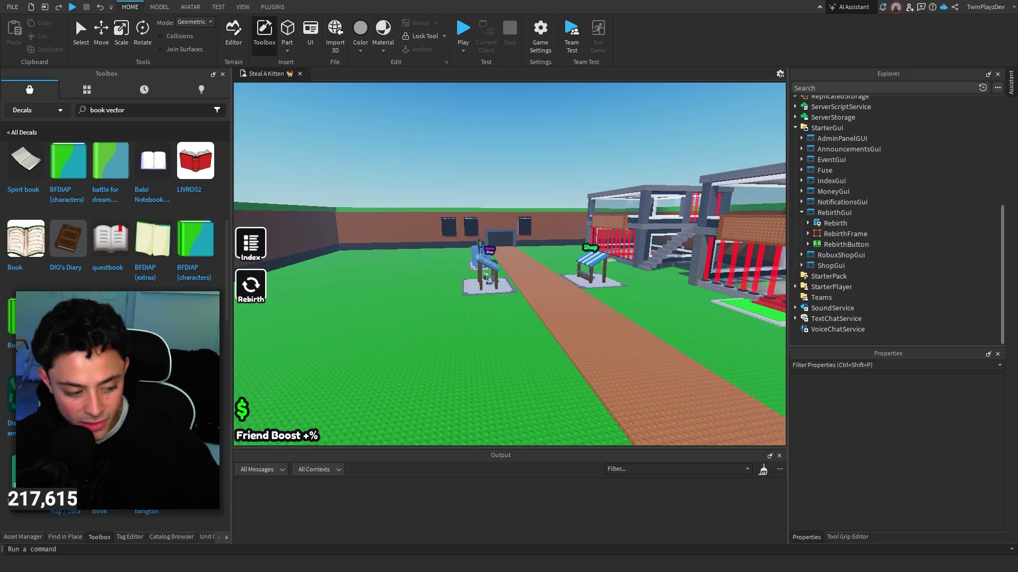
key(w)
right_drag(540, 163, 540, 161)
key(s)
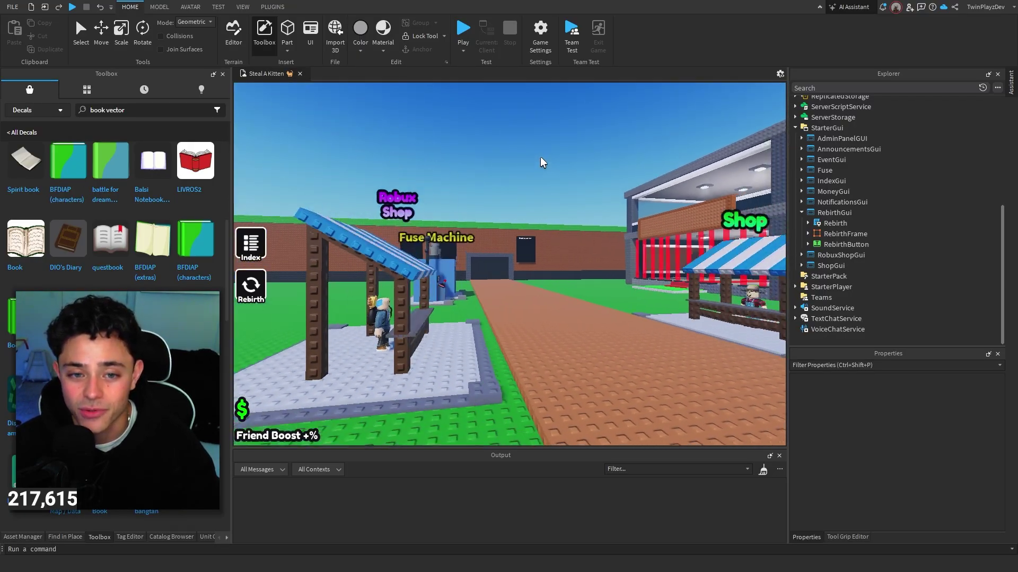
key(w)
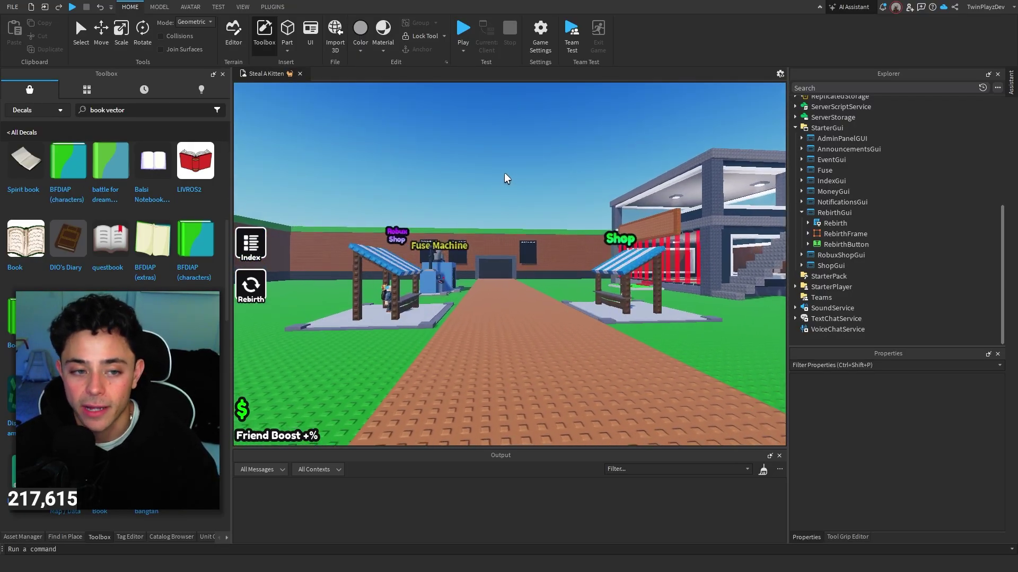
key(w)
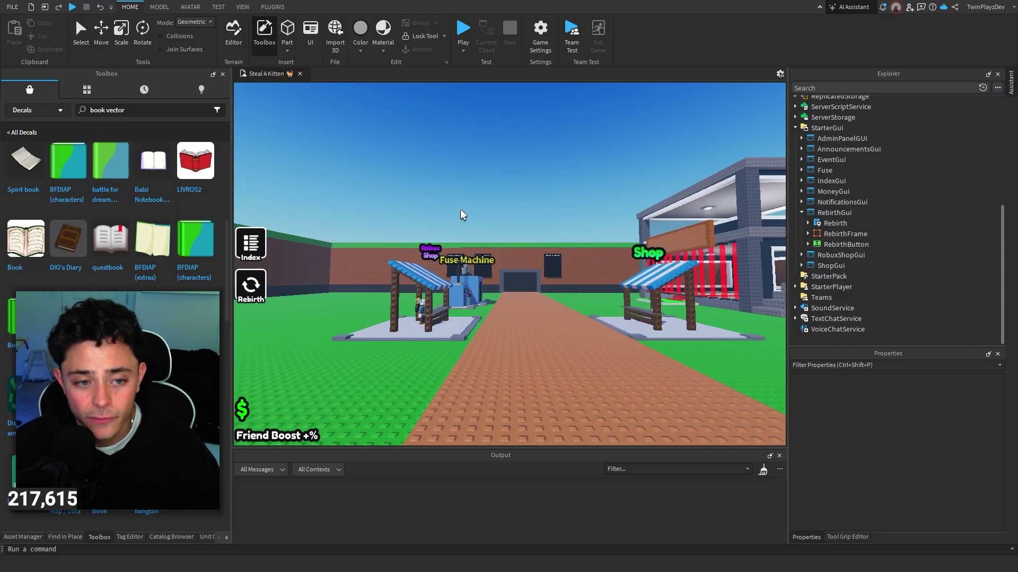
right_drag(461, 211, 460, 216)
key(s)
key(a)
key(w)
key(d)
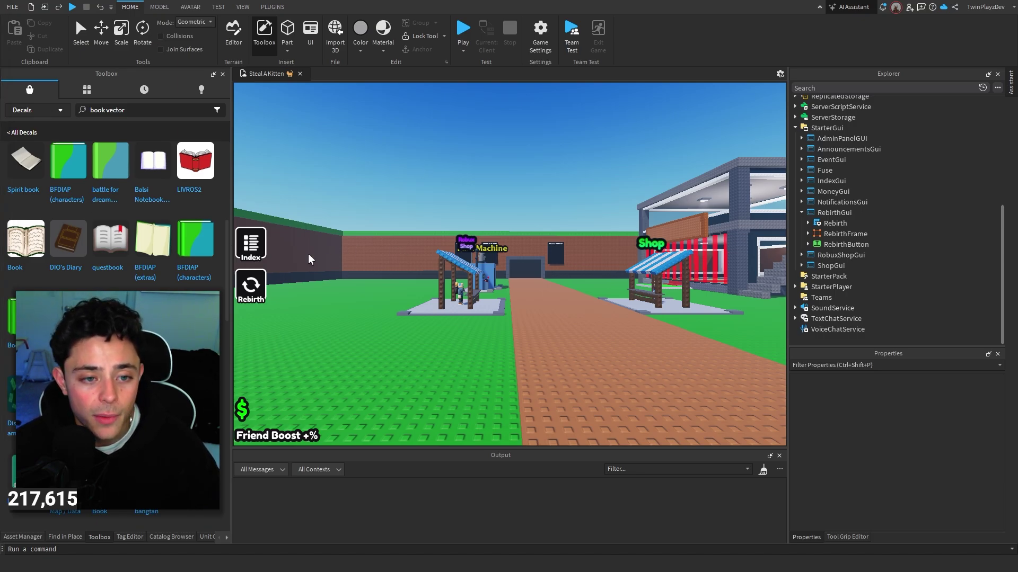
Step: Reveal the on-screen Index button in the object hierarchy and search the Toolbox decals for "book icon"
click(251, 244)
click(419, 177)
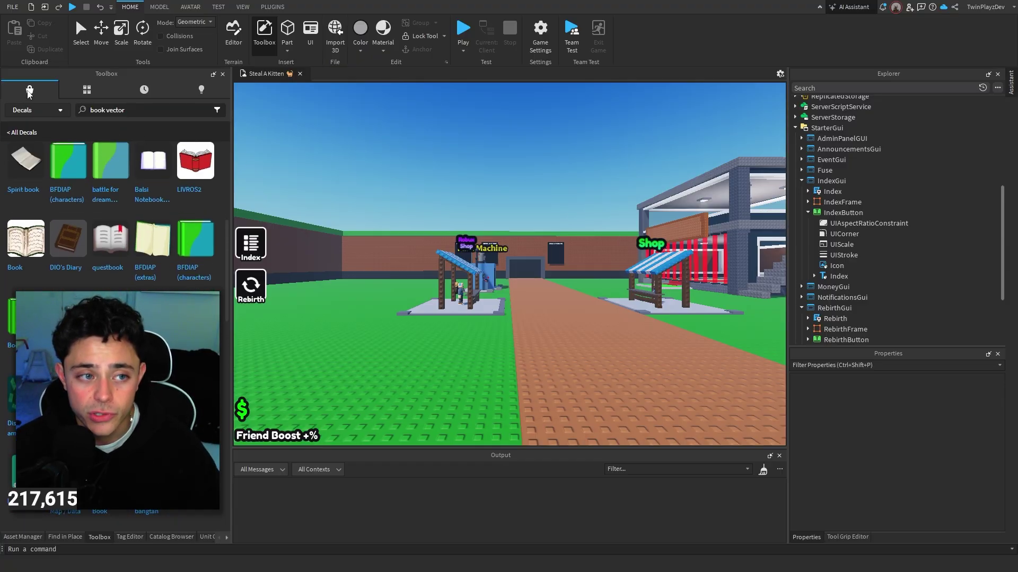
click(33, 109)
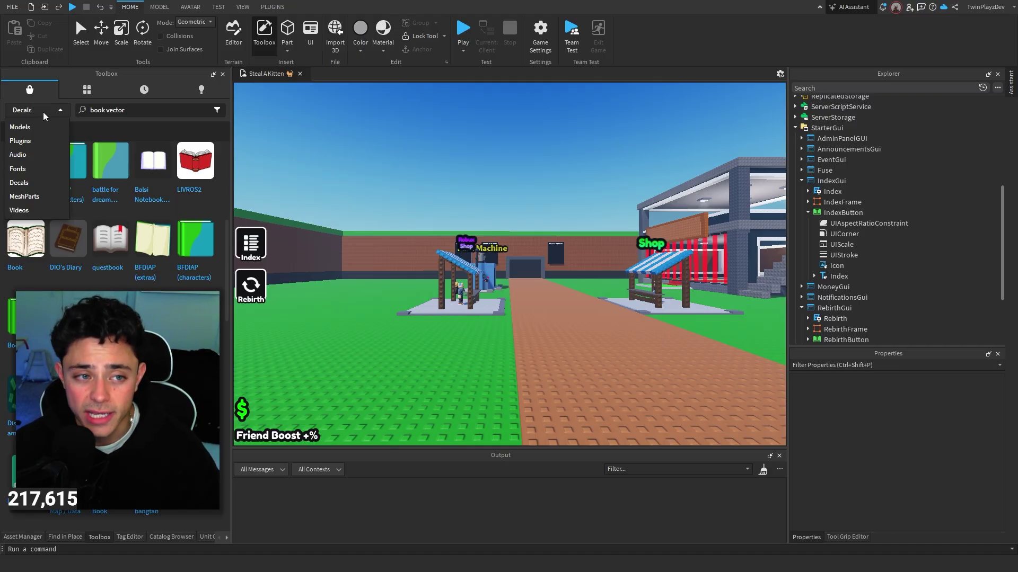
click(33, 112)
click(120, 110)
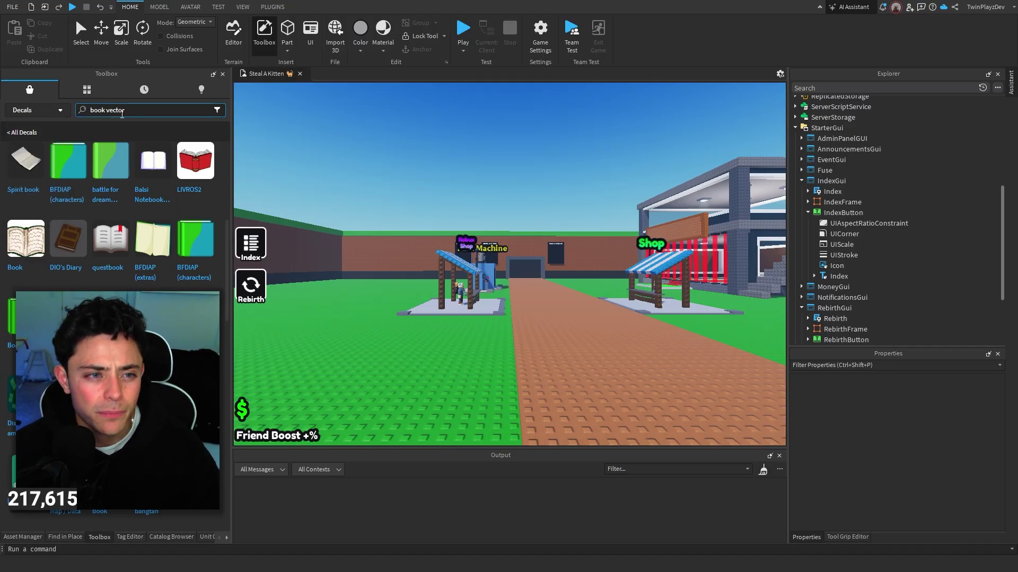
double_click(120, 110)
text(icon)
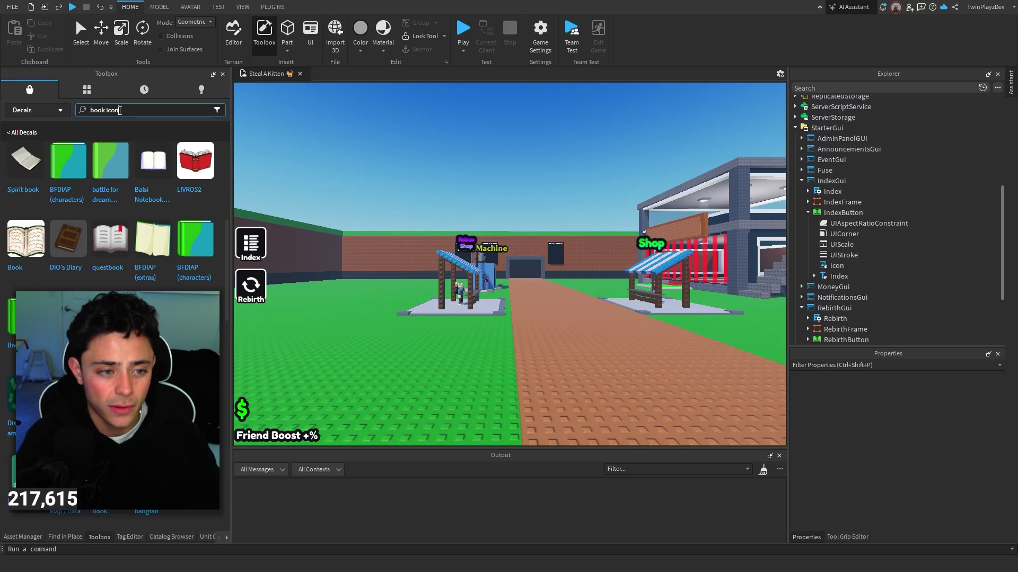
key(Return)
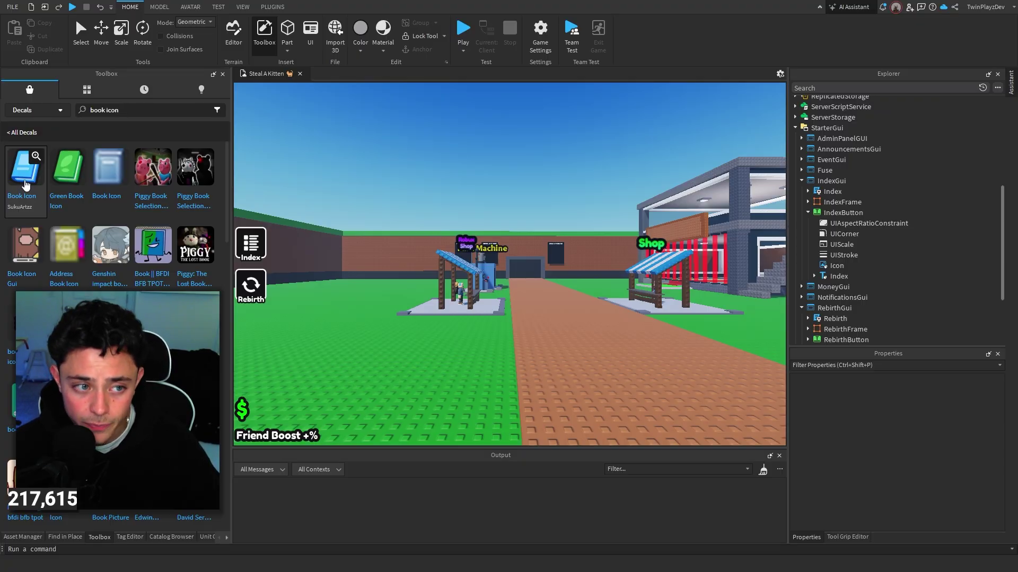
Step: Insert the blue Book Icon decal from the search results and place it under IndexGui
click(25, 184)
drag(827, 166, 831, 228)
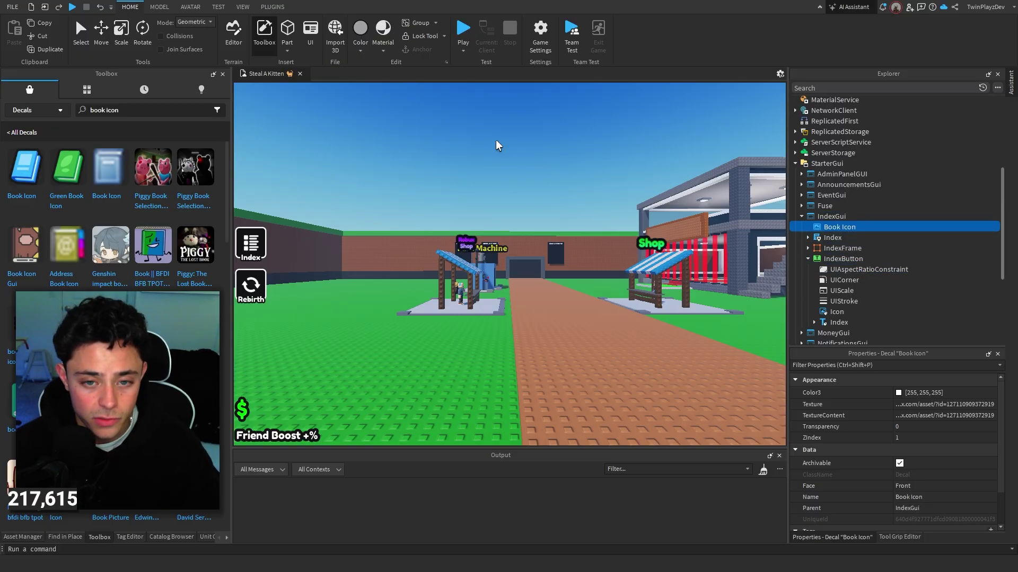
right_drag(549, 149, 560, 150)
key(s)
key(w)
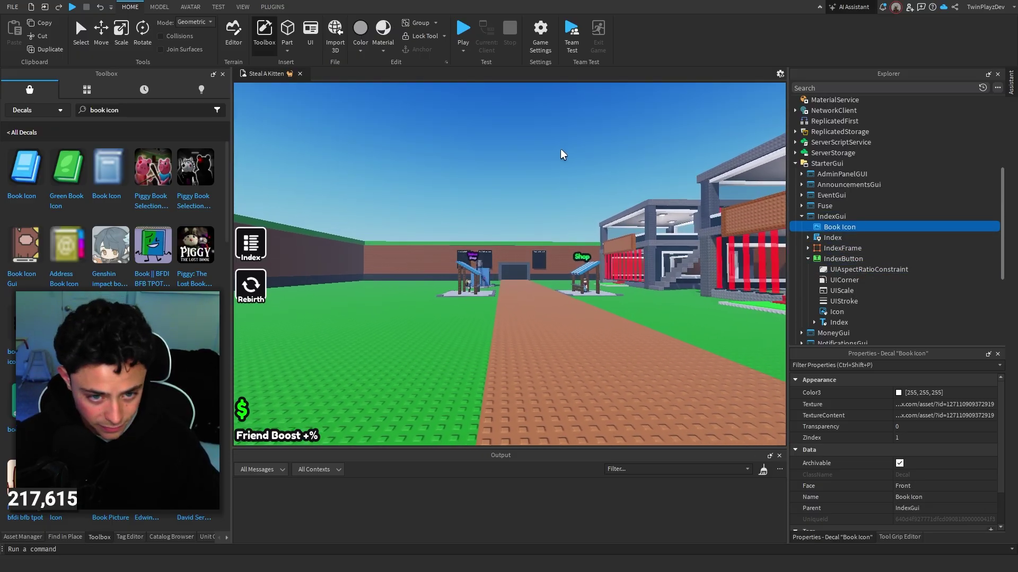
Step: Try deleting the UIStroke from IndexButton, and undo the deletion
click(823, 260)
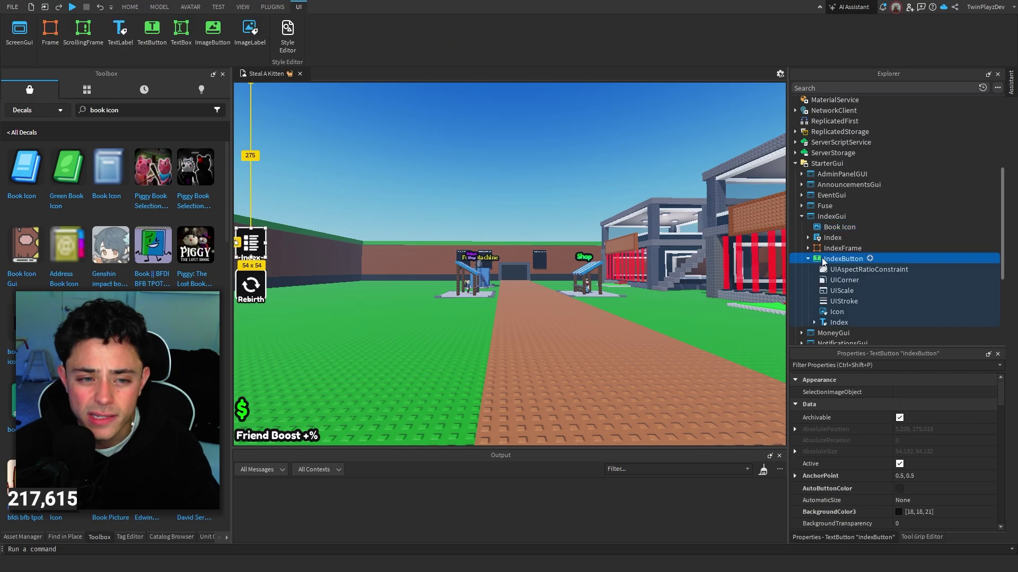
click(840, 282)
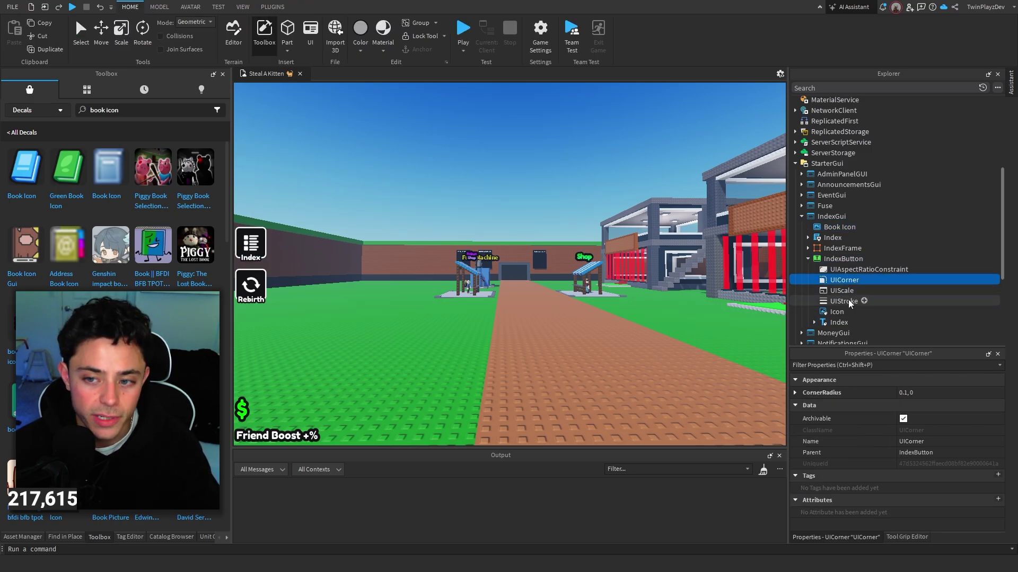
click(840, 290)
click(833, 302)
key(Delete)
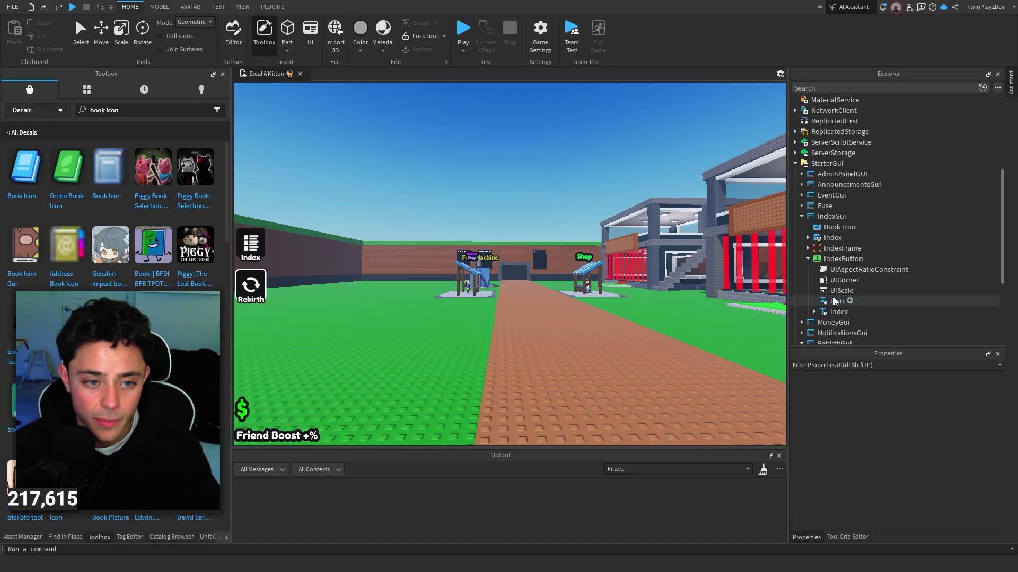
scroll(879, 281, down, 1)
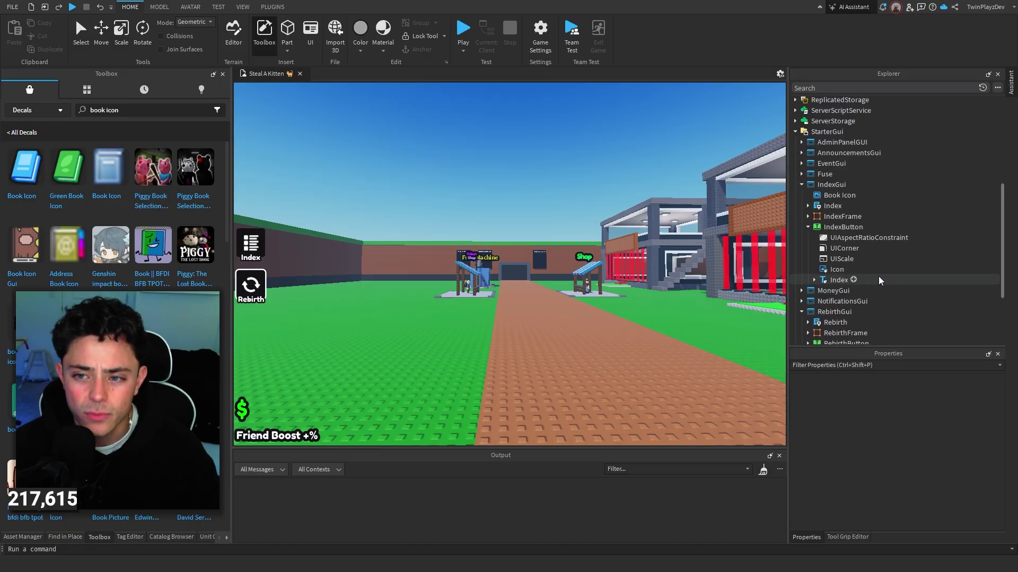
key(ctrl+z)
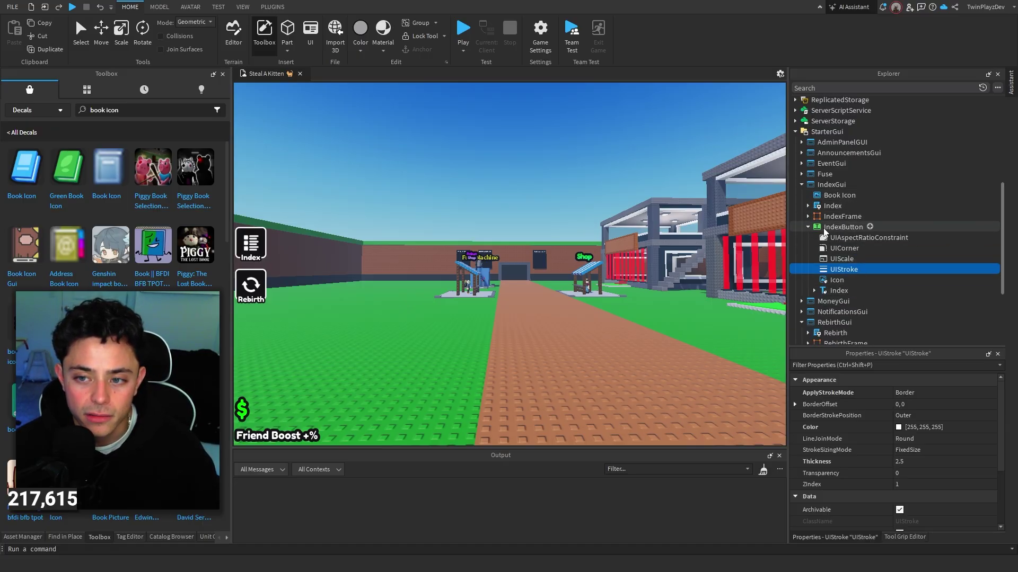
Step: Set IndexButton's BackgroundTransparency to 1 and delete its UIStroke
click(840, 226)
click(829, 270)
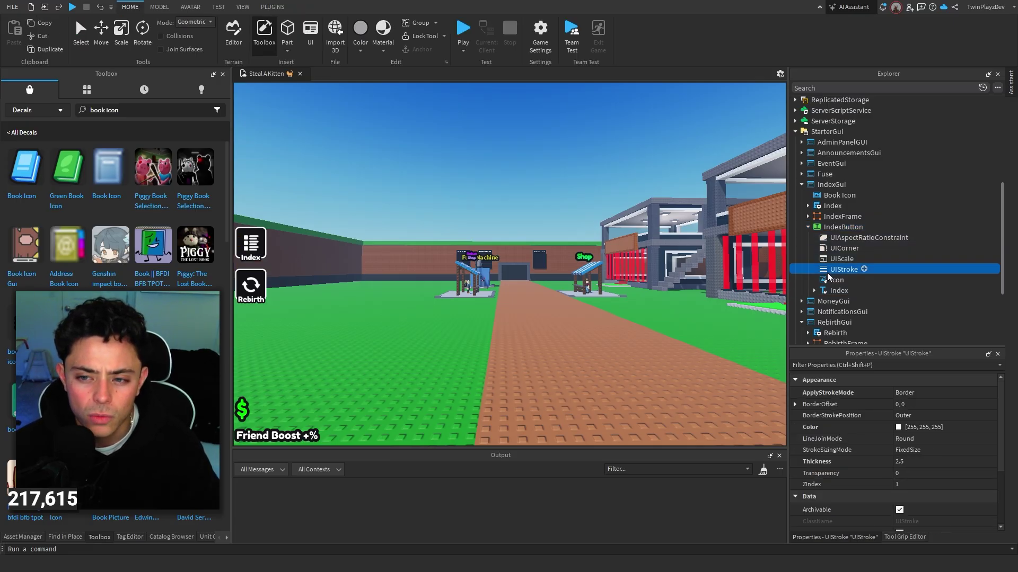
click(825, 276)
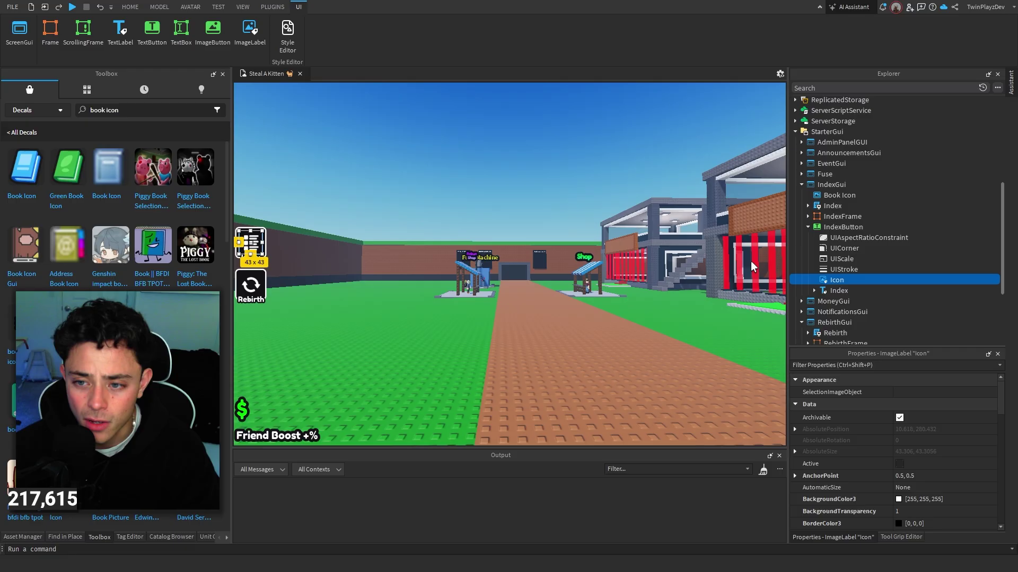
click(840, 227)
click(915, 522)
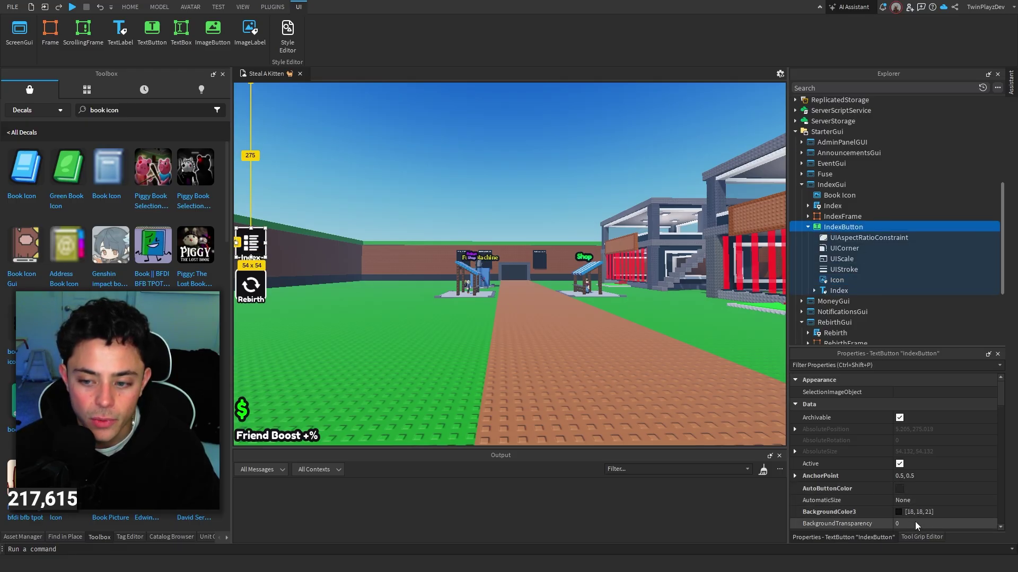
text(1)
key(Return)
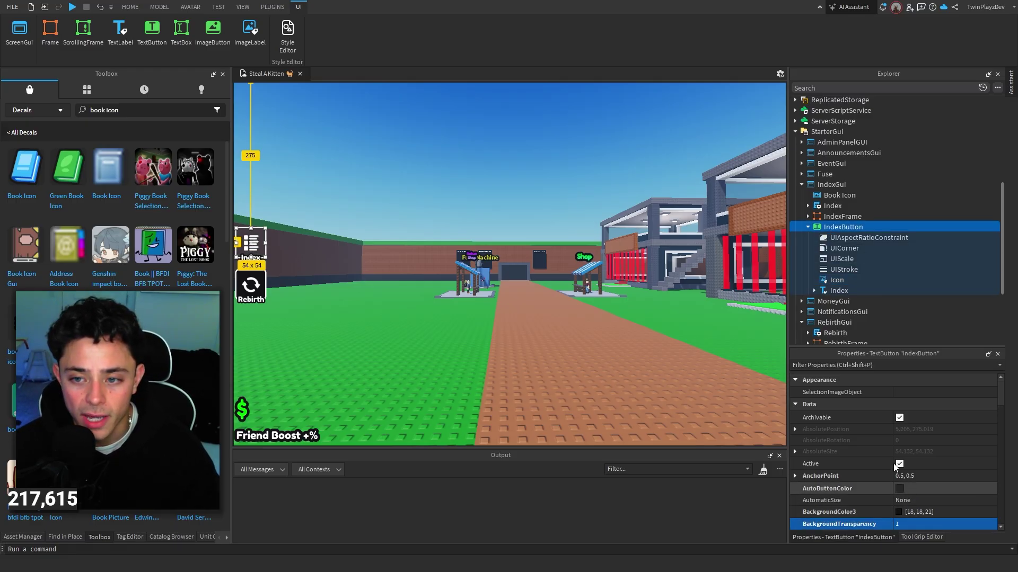
click(844, 269)
key(Delete)
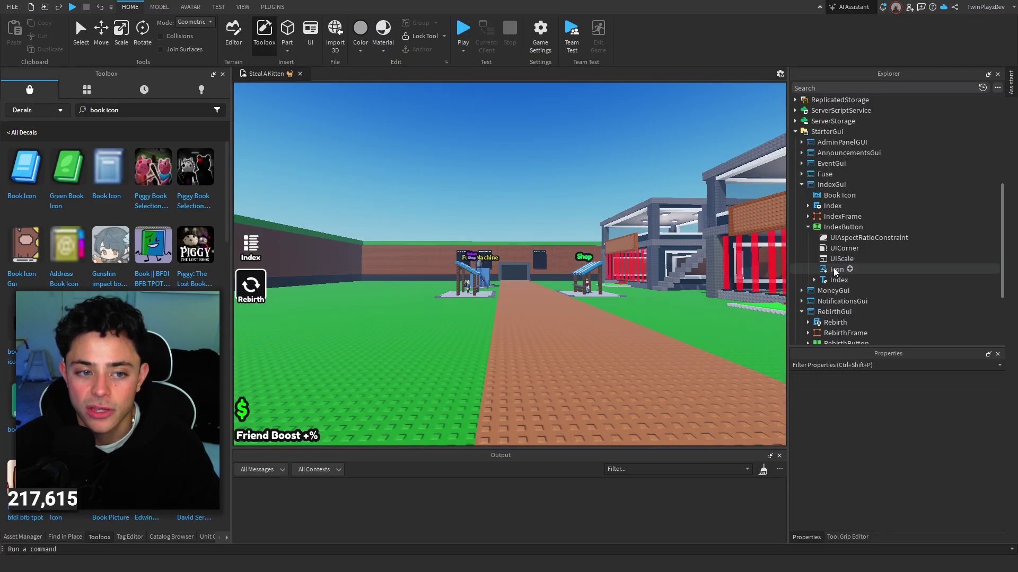
Step: Copy the texture asset ID of the Book Icon decal and delete the decal from IndexGui
click(837, 196)
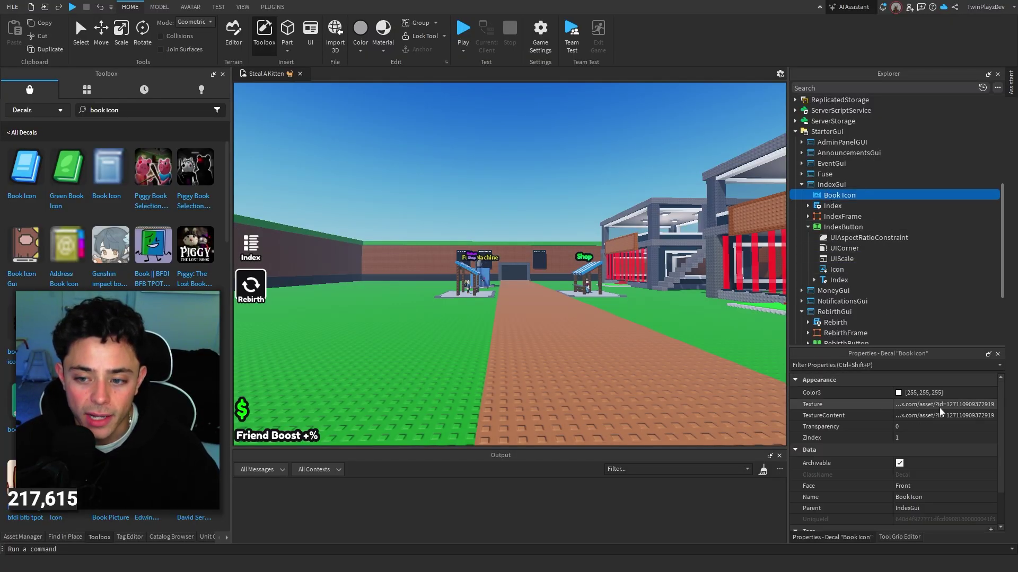
click(949, 406)
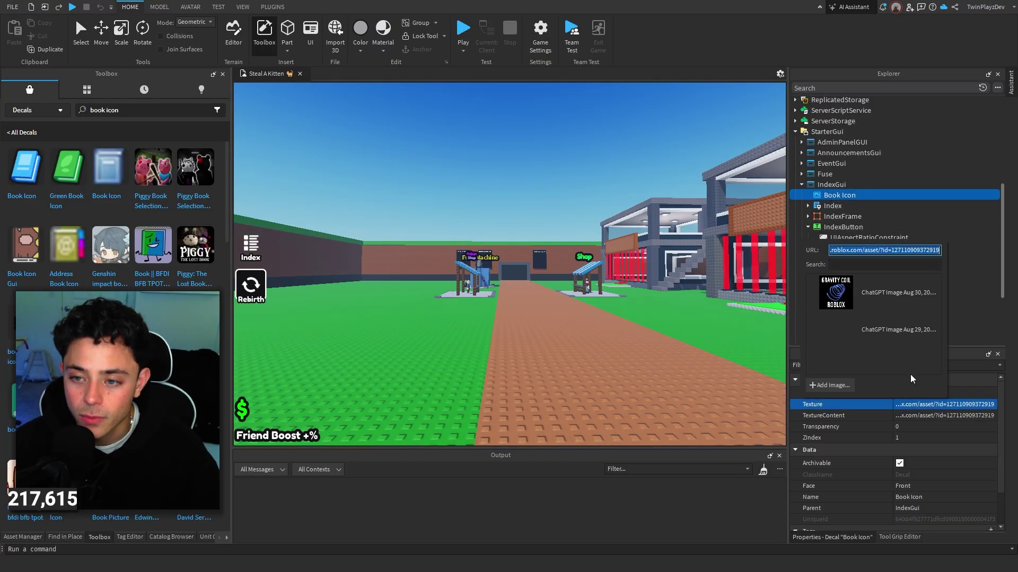
double_click(925, 249)
click(576, 125)
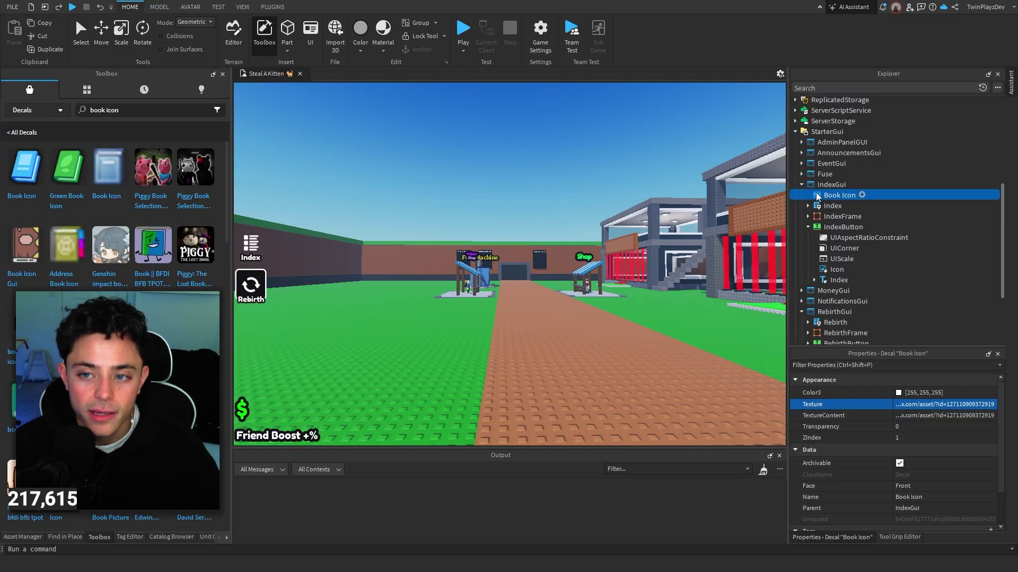
key(Delete)
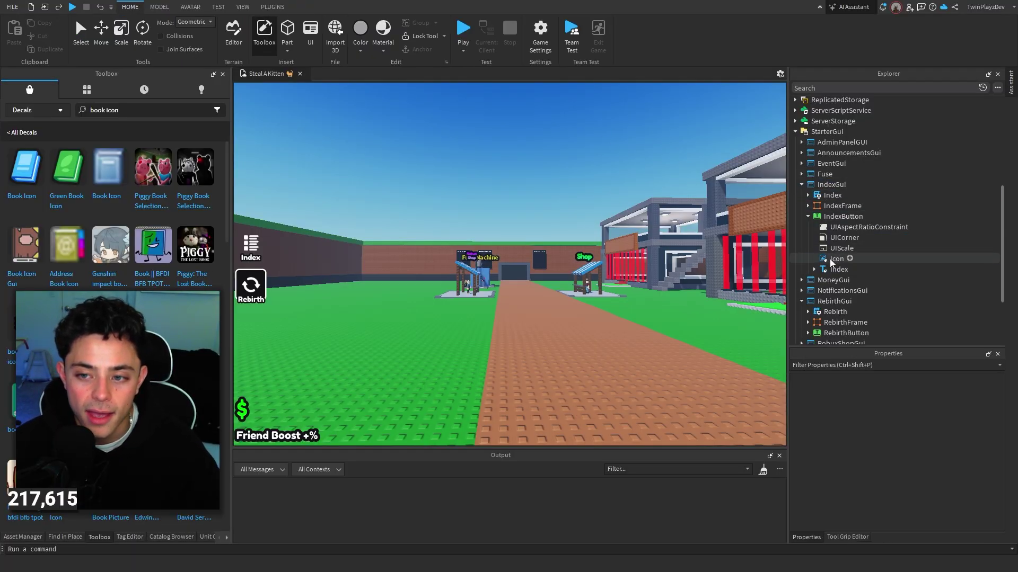
Step: Replace the ImageContent of the Icon image in IndexButton with the copied Book Icon asset ID
click(833, 259)
scroll(941, 440, down, 5)
click(956, 395)
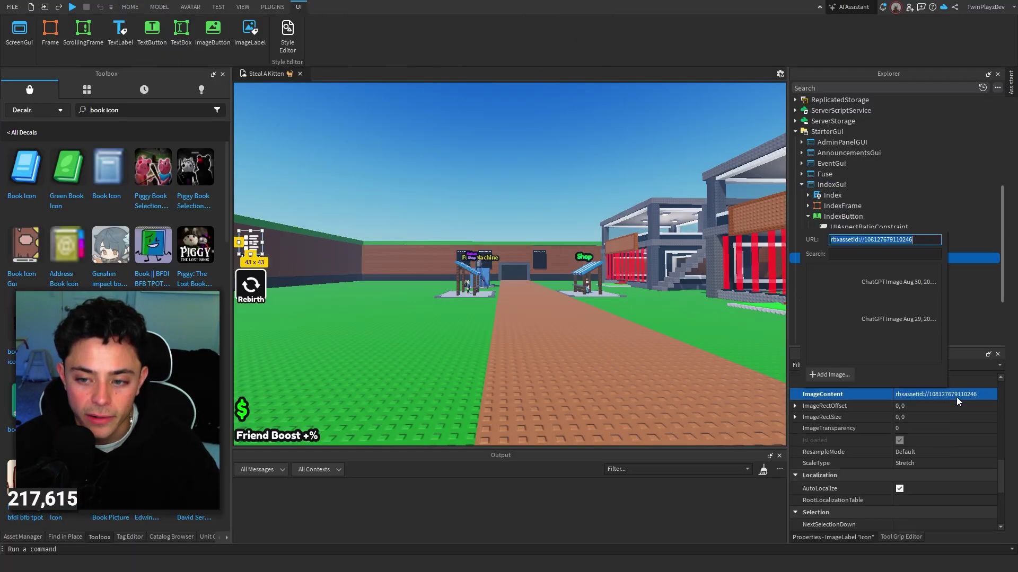
key(ctrl+v)
key(Return)
click(561, 161)
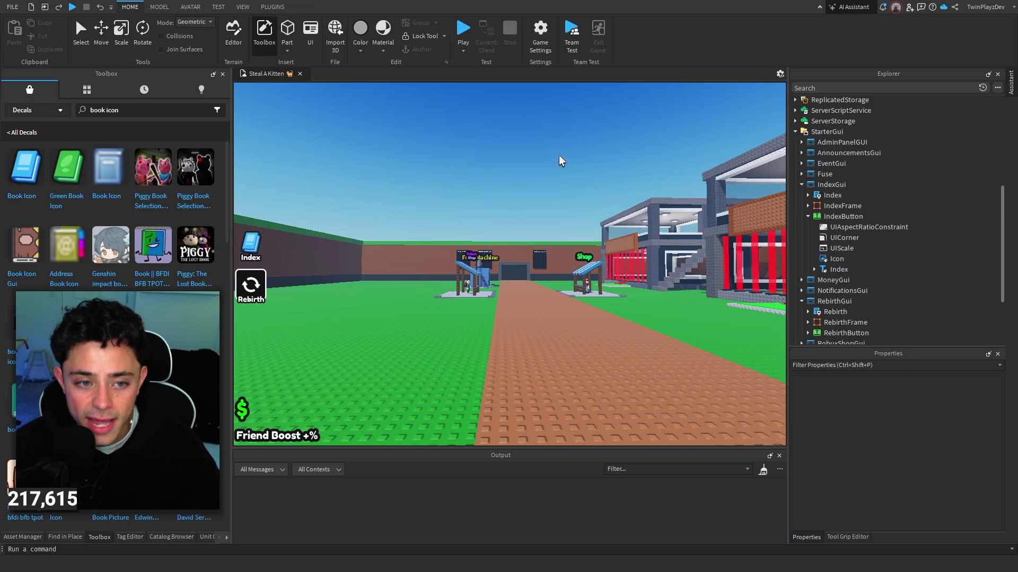
key(s)
click(250, 243)
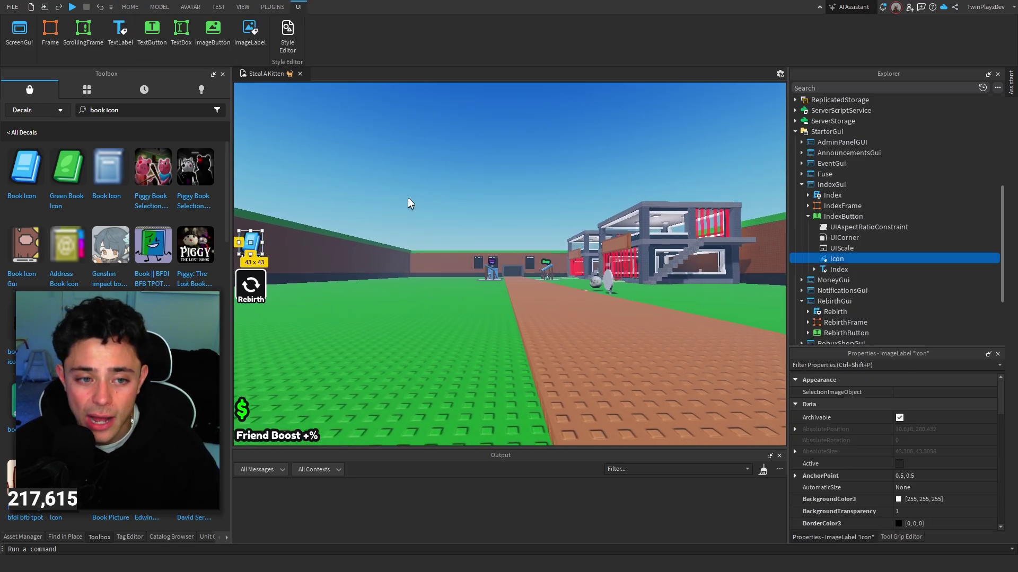
click(408, 199)
mouse_move(501, 202)
right_down()
mouse_move(491, 193)
mouse_move(498, 221)
right_up()
key(w)
key(s)
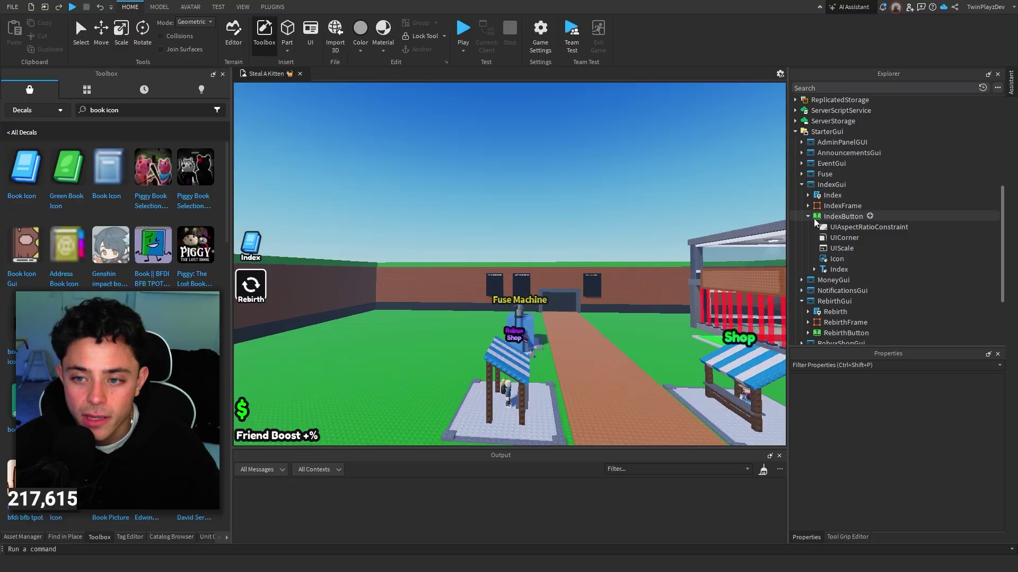
Step: Enlarge IndexButton, then reposition and scale it together with its Icon and Index label above the Rebirth button, making the icon about 54 x 54
click(816, 219)
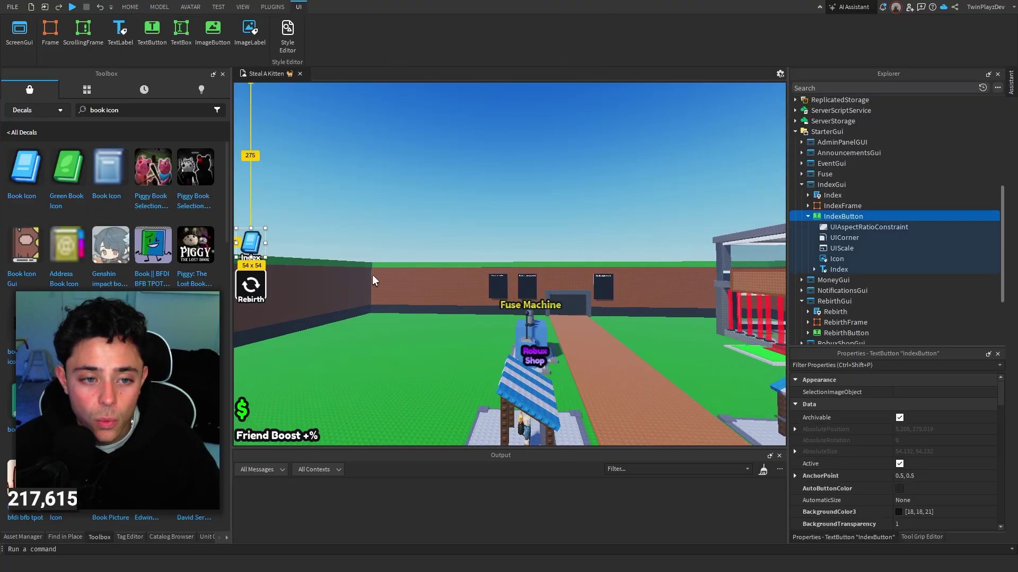
drag(265, 256, 282, 265)
click(267, 257)
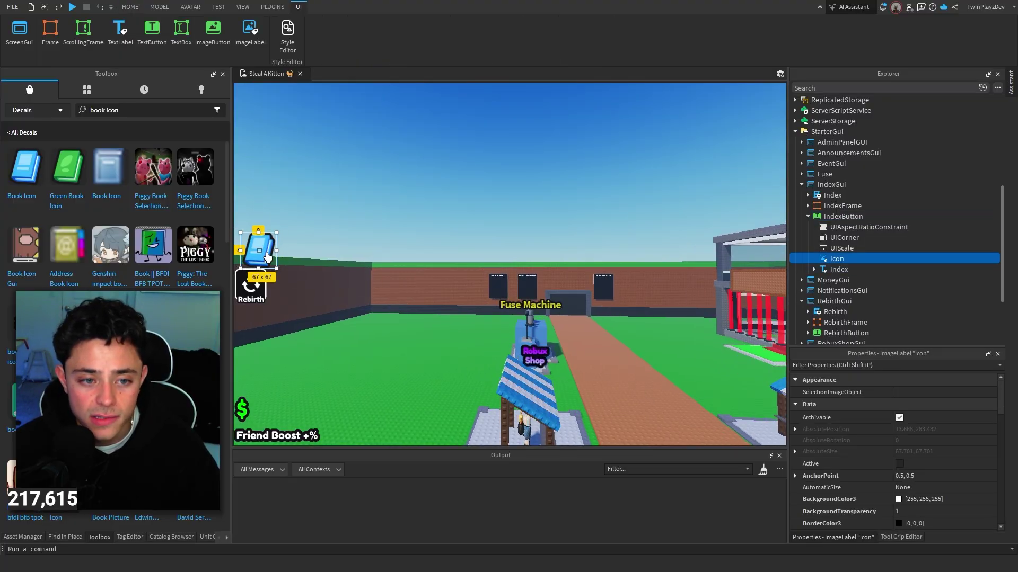
ctrl+click(818, 269)
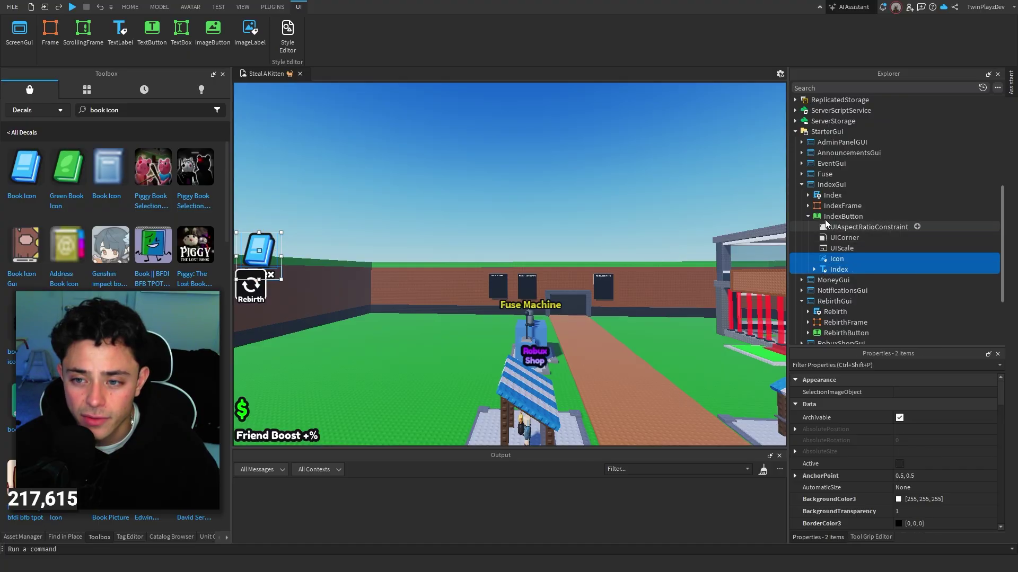
ctrl+click(824, 217)
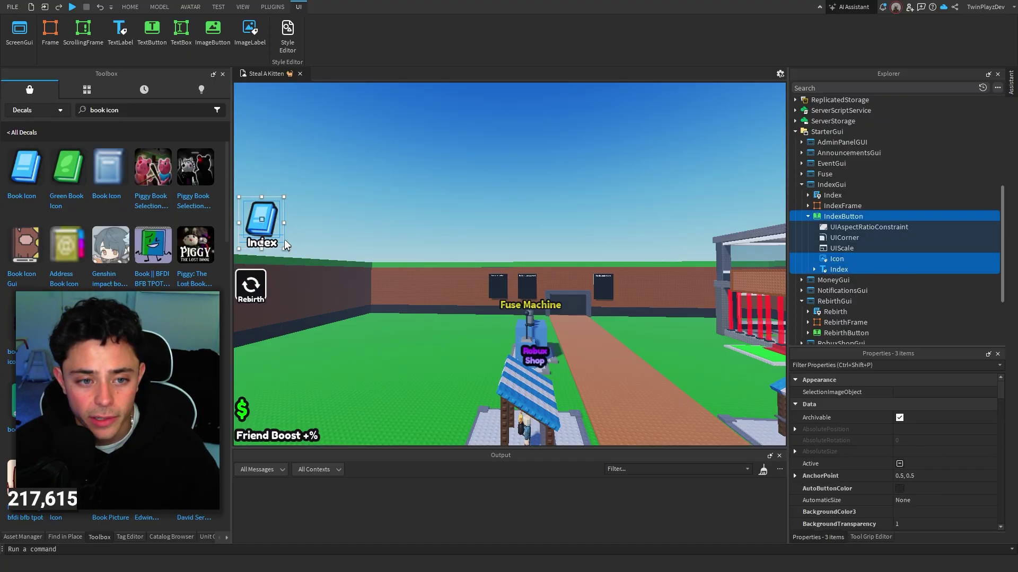
drag(283, 249, 265, 224)
click(310, 217)
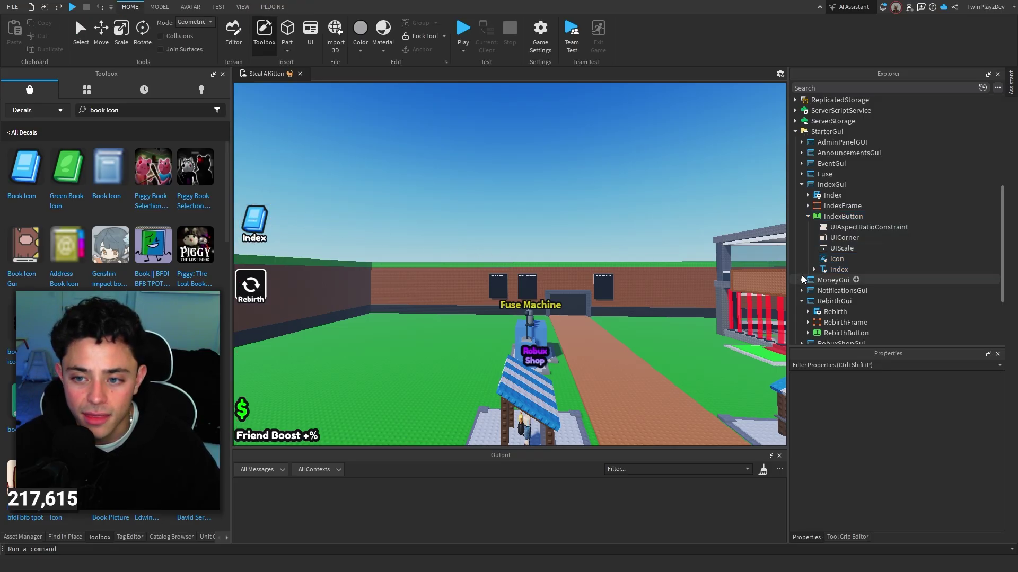
Step: Move the Index label up so that it overlaps the bottom of the book icon
click(831, 268)
drag(261, 243, 263, 236)
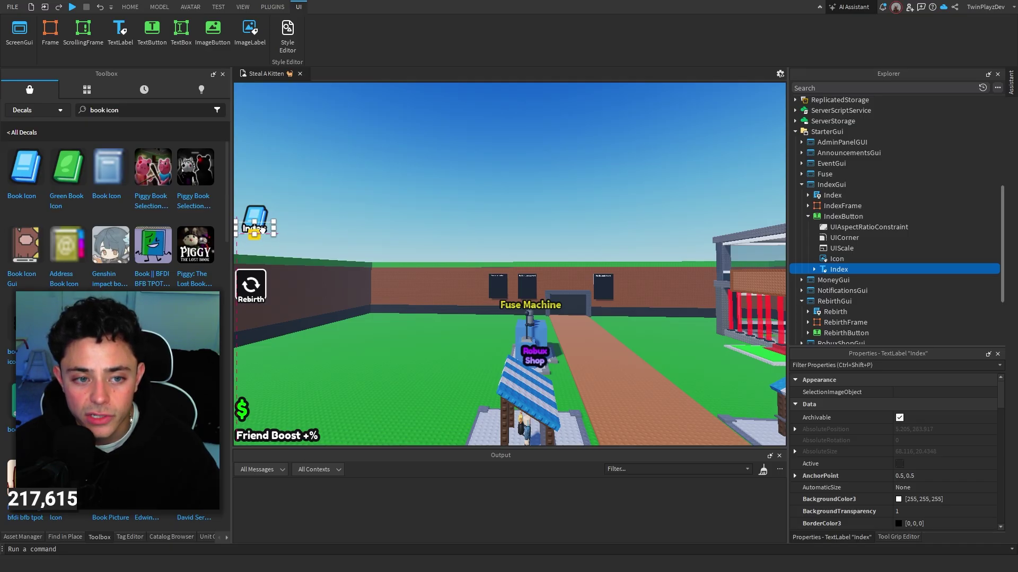
click(374, 219)
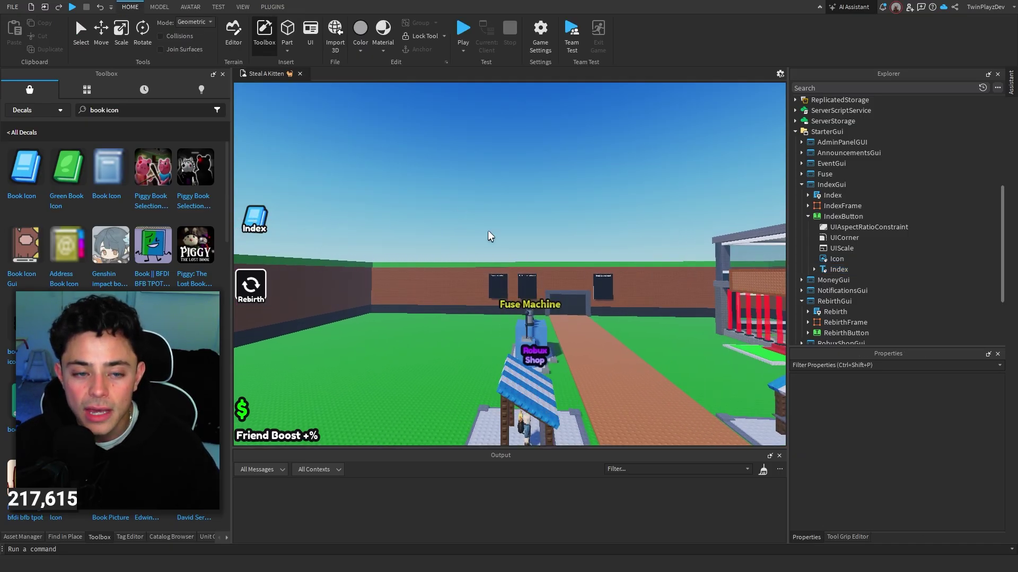
Step: Change the Index label's FontFace to Comic Neue Angular
click(839, 269)
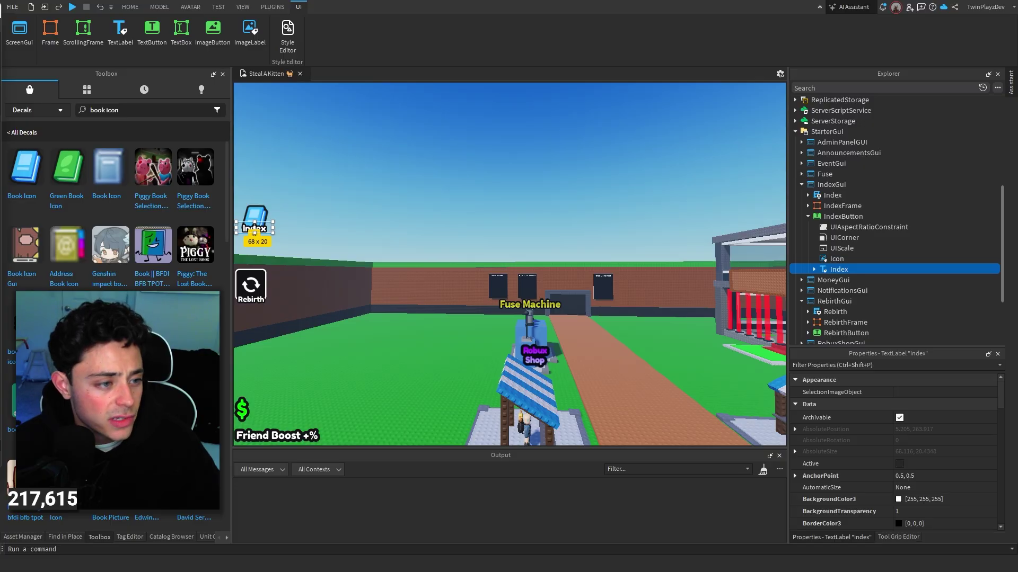
scroll(869, 453, down, 10)
click(914, 404)
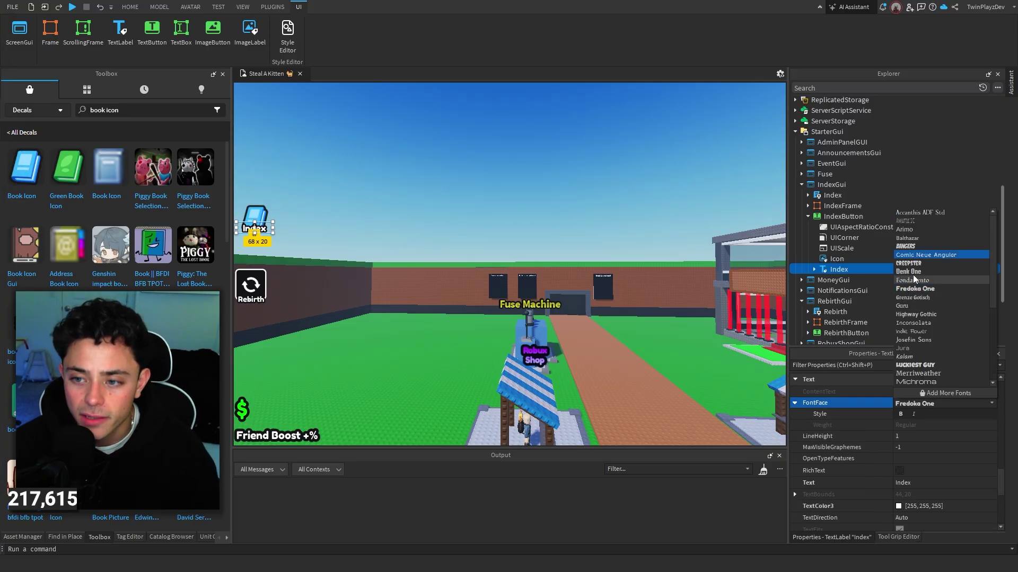
click(921, 254)
click(504, 177)
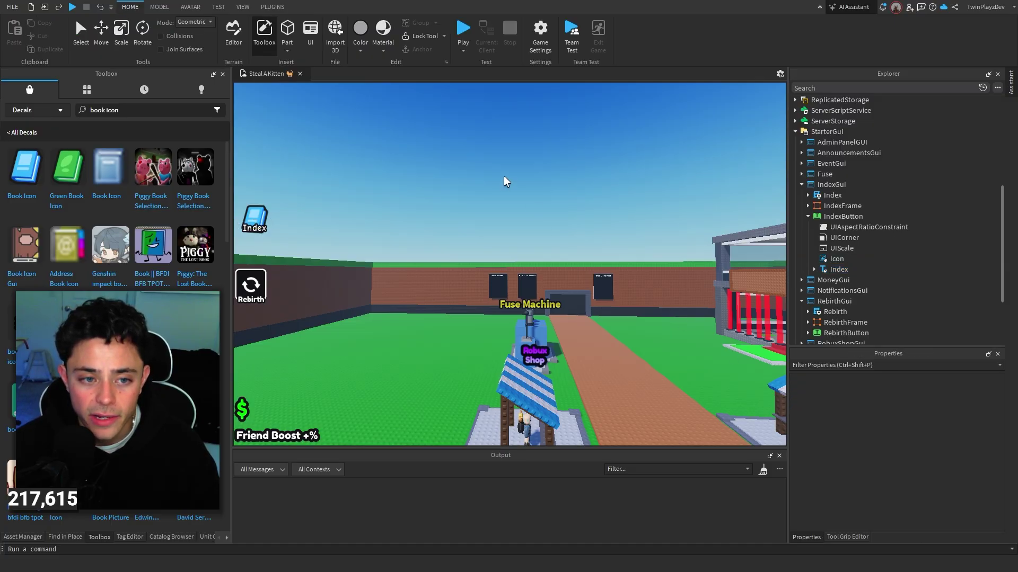
Step: Expand the Index label's contents and set its font style to bold
click(265, 234)
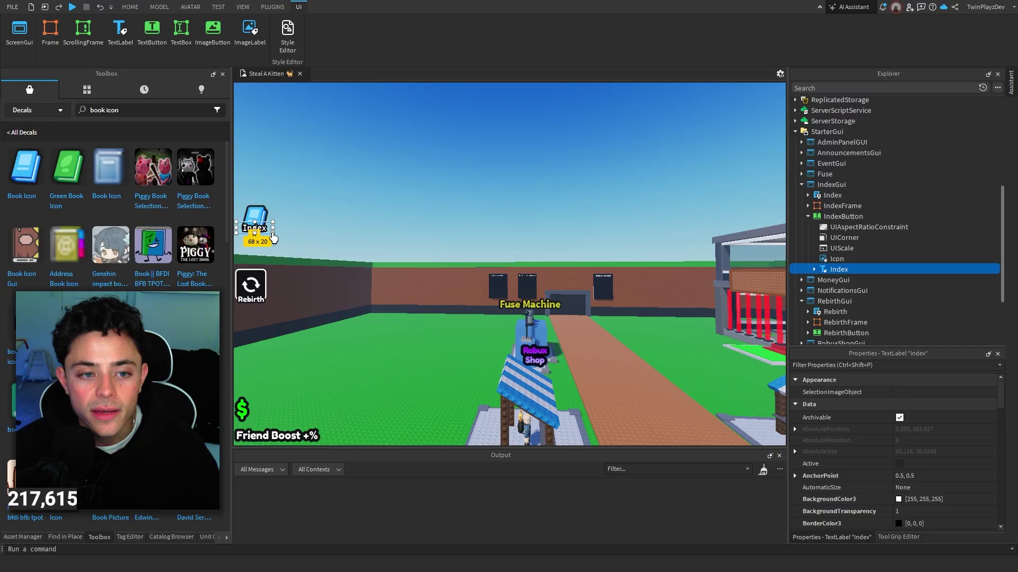
scroll(866, 425, down, 2)
click(815, 270)
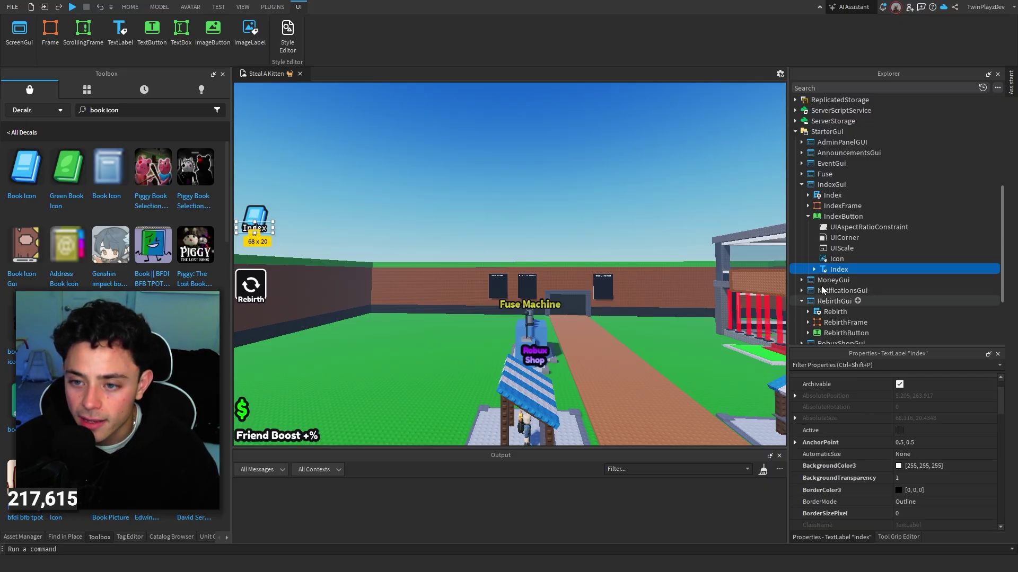
scroll(859, 434, down, 8)
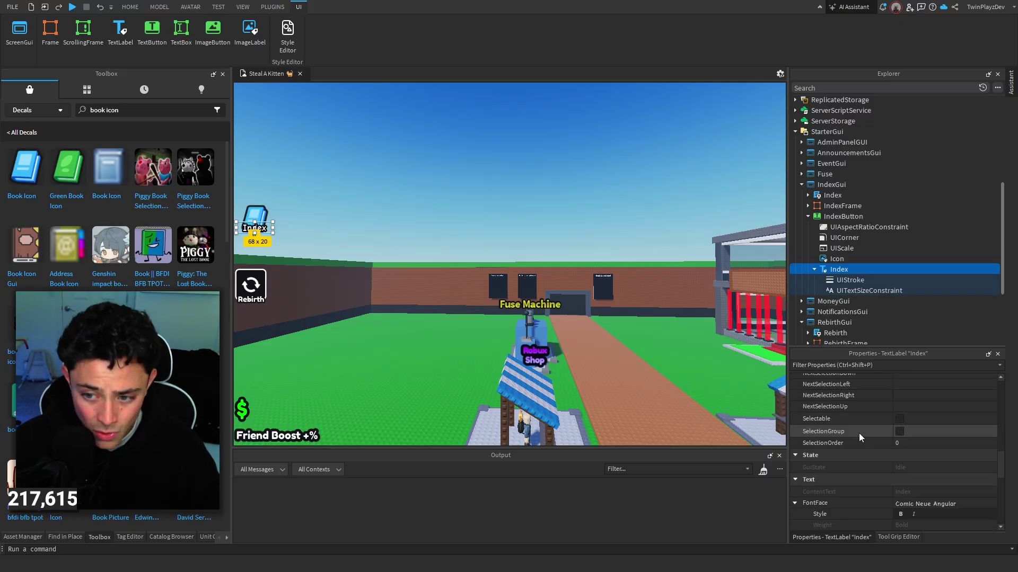
click(900, 481)
click(339, 227)
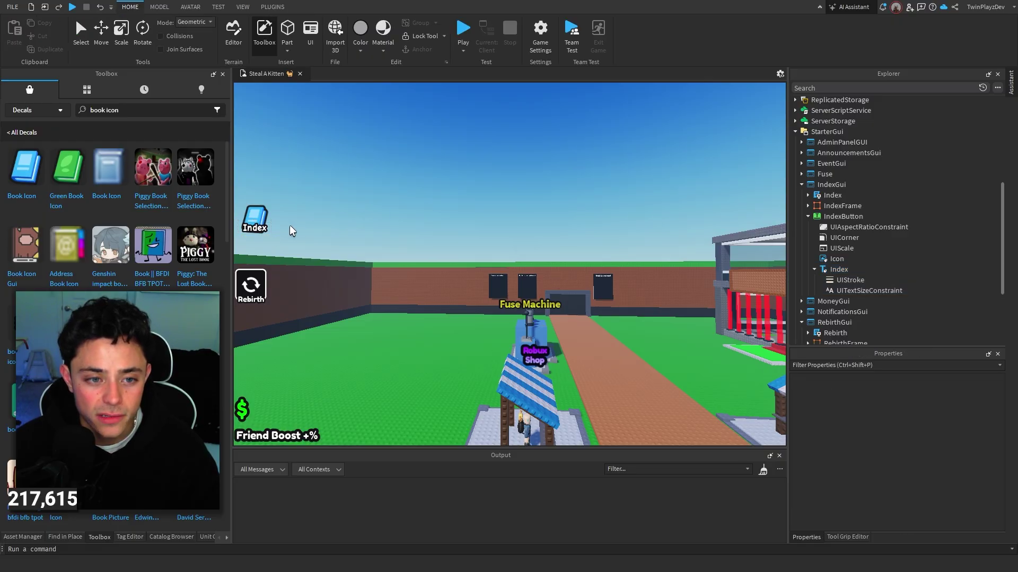
Step: Shift the Index label slightly lower along the book icon's bottom edge
click(259, 231)
drag(260, 236, 260, 240)
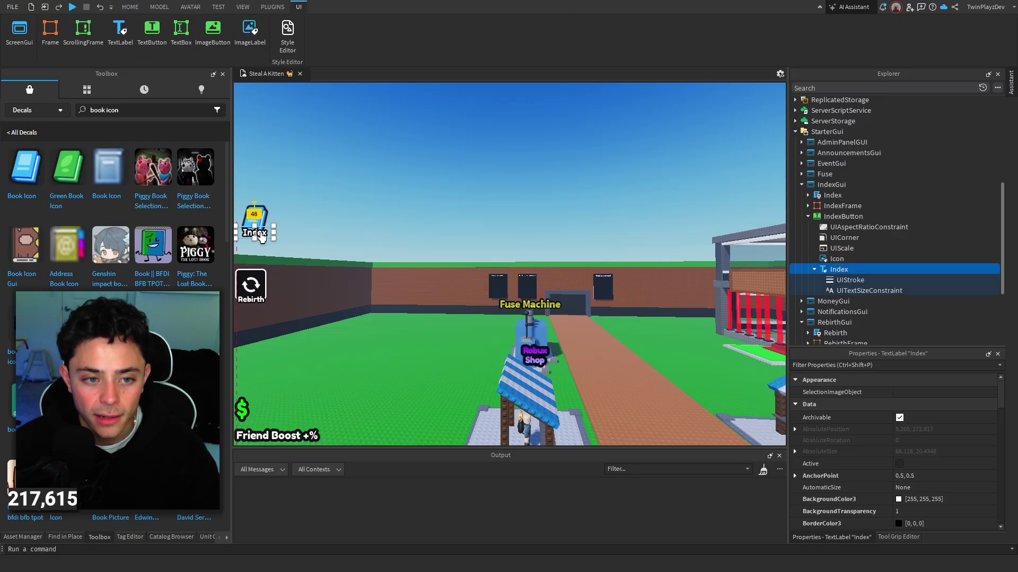
click(771, 207)
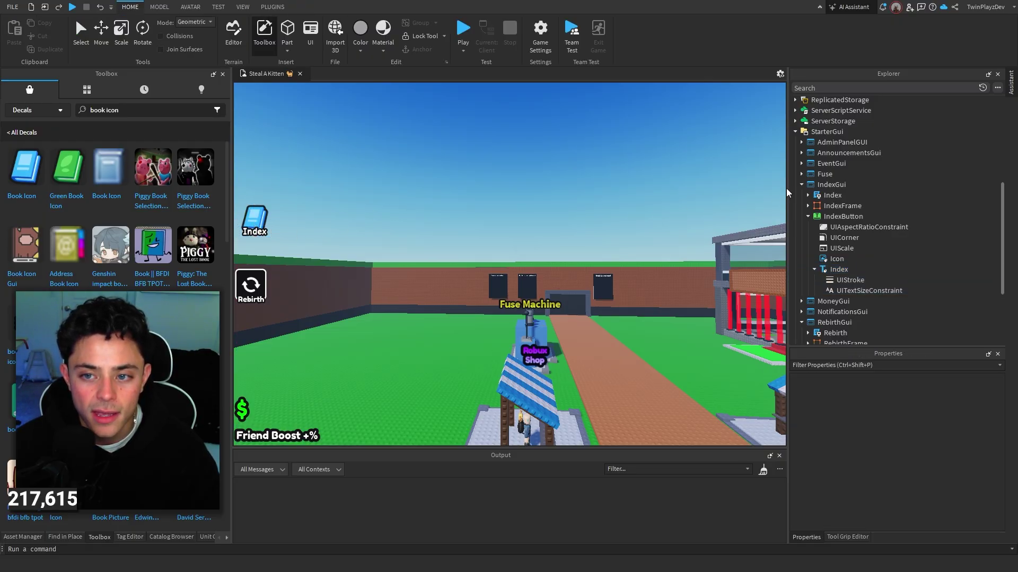
Step: Widen the viewport and enlarge IndexButton, its Icon and its Index label together, bringing the button to about 76 x 76
drag(786, 189, 806, 191)
click(253, 228)
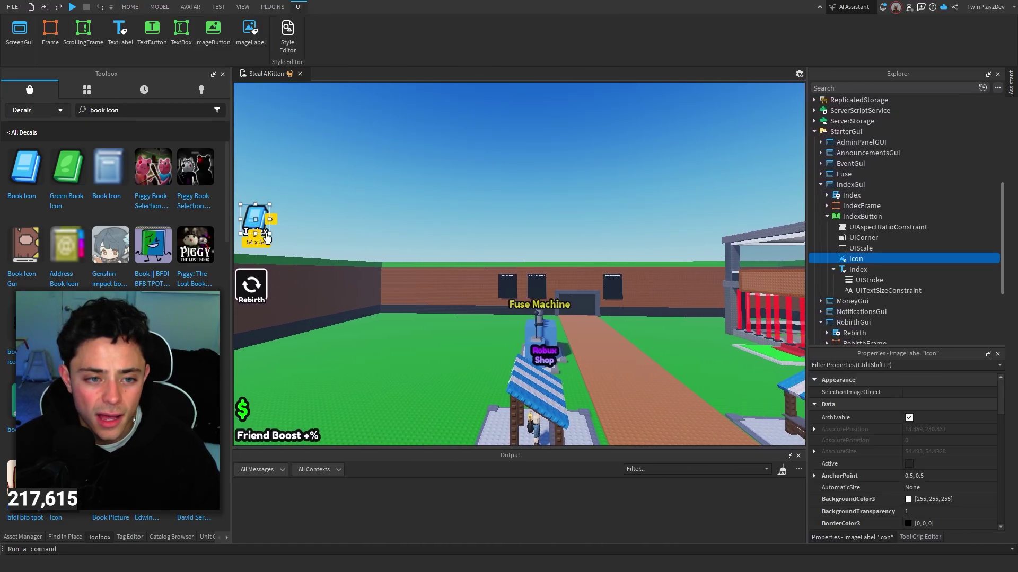
ctrl+click(857, 217)
ctrl+click(849, 267)
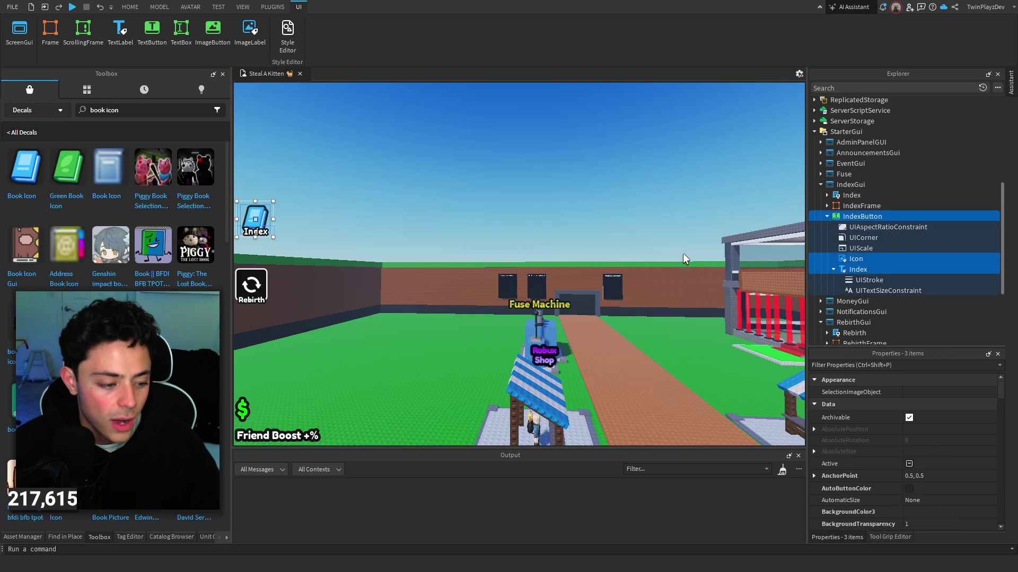
drag(273, 238, 278, 244)
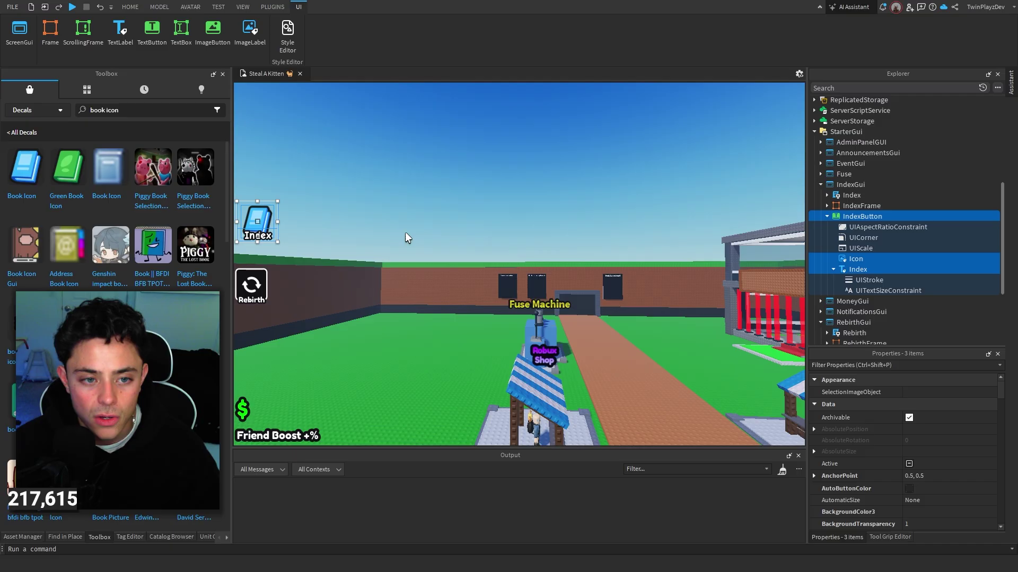
click(466, 225)
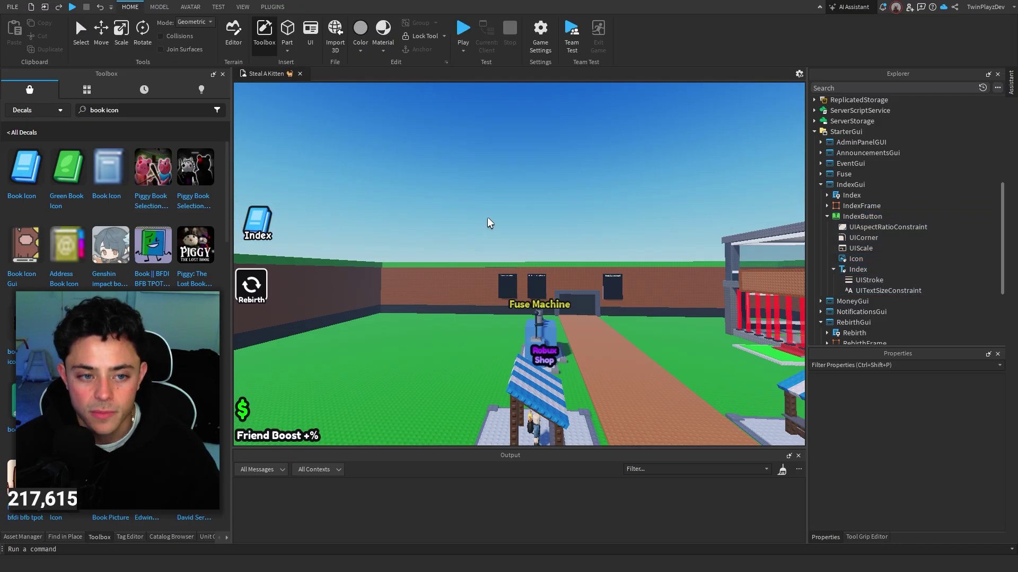
Step: Check IndexFrame and IndexButton in the Explorer, and collapse IndexButton and IndexGui
click(827, 217)
click(858, 206)
click(849, 214)
click(851, 207)
click(850, 216)
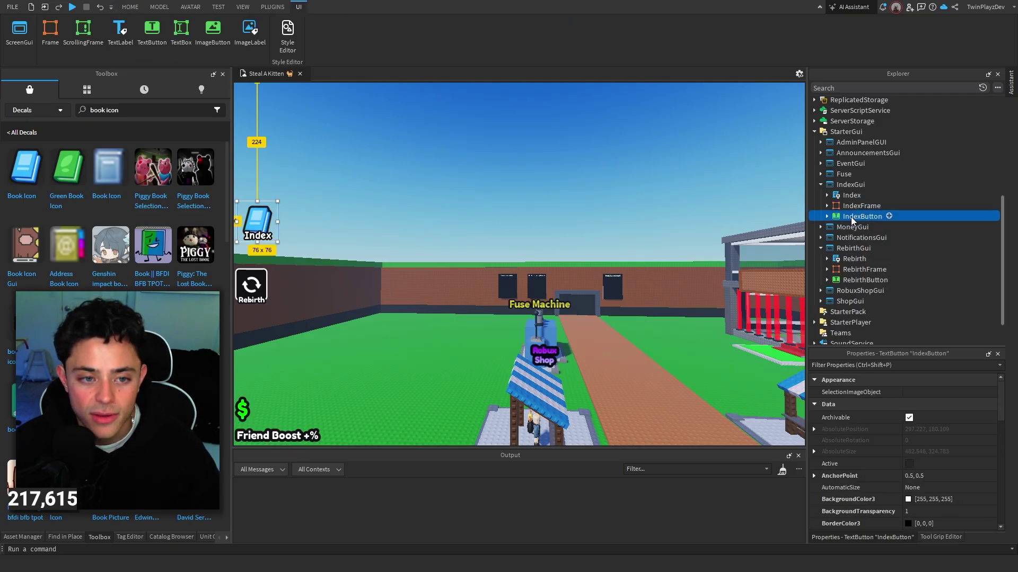
click(685, 176)
click(832, 184)
click(820, 184)
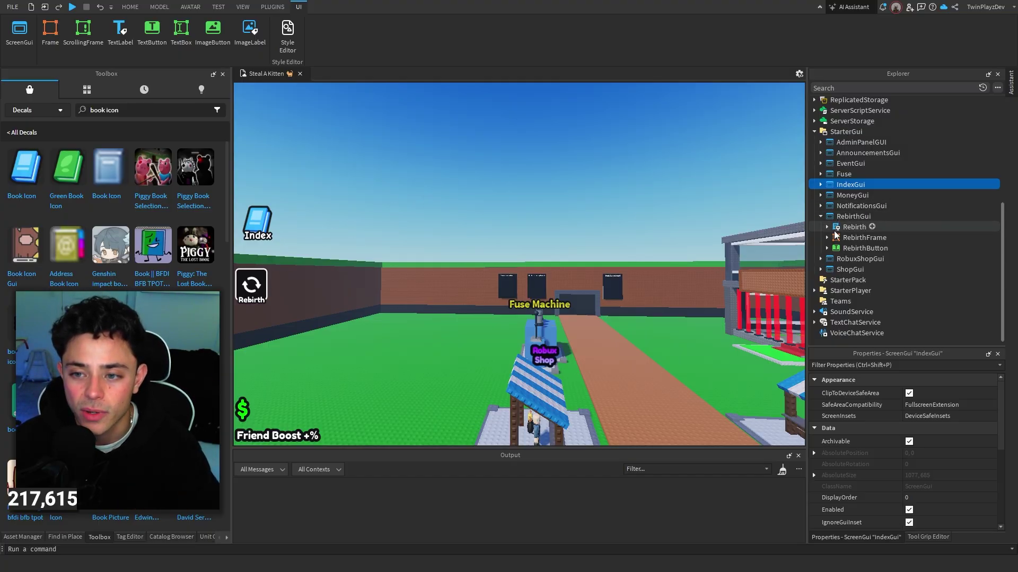
Step: Expand RebirthButton in the Explorer and search the Toolbox decals for "rebirth icon"
click(827, 249)
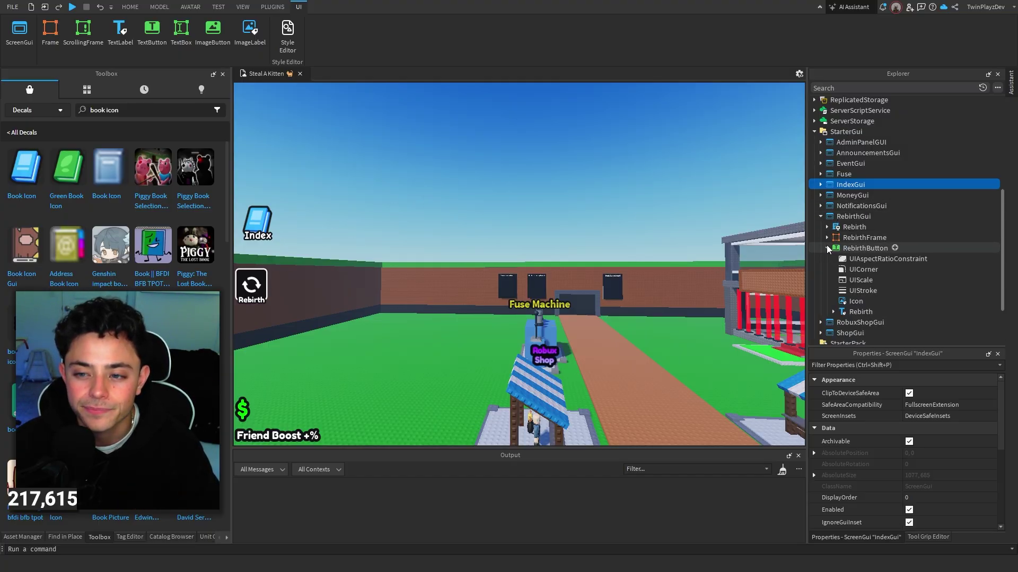
click(827, 248)
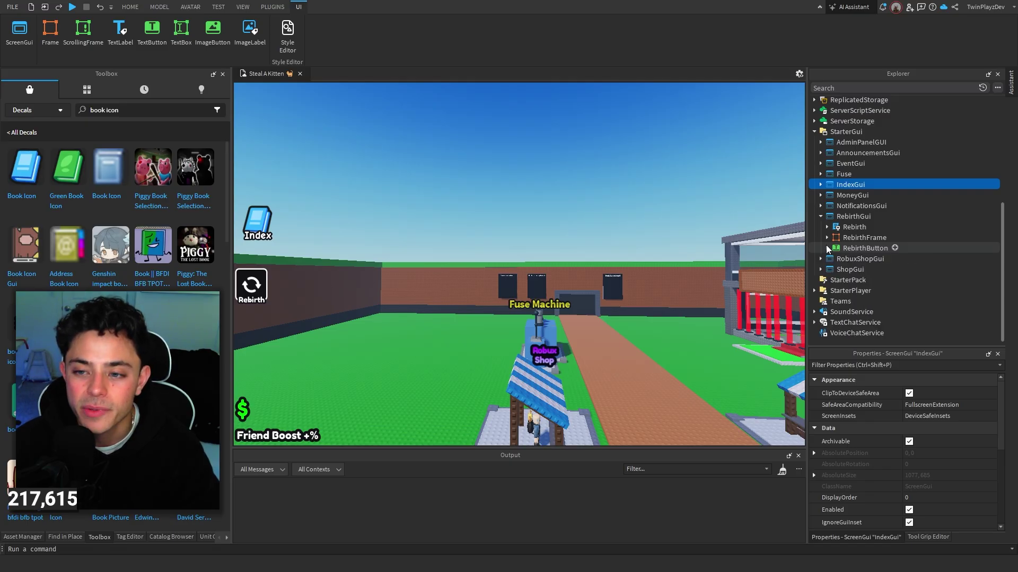
click(826, 248)
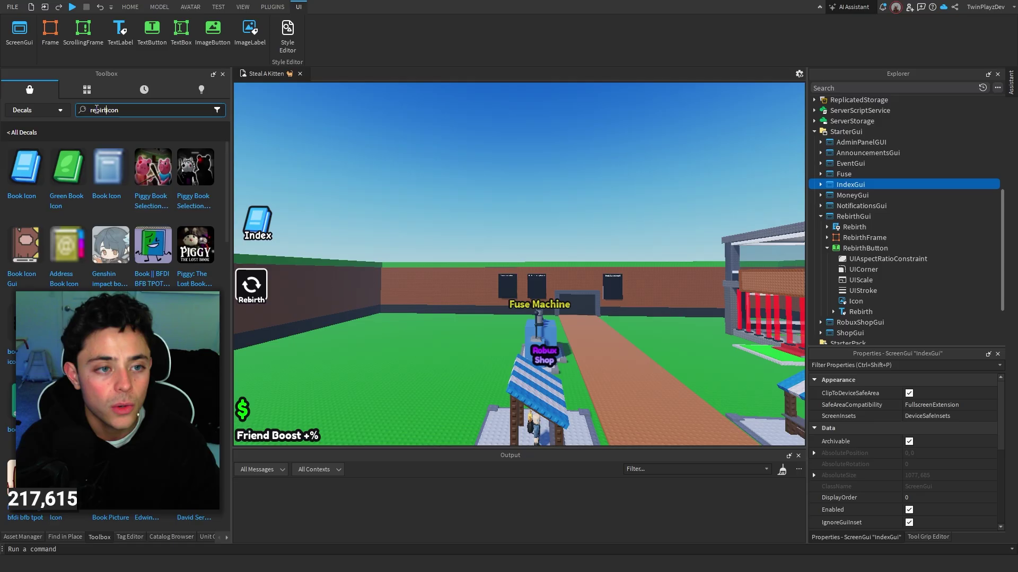
key(Return)
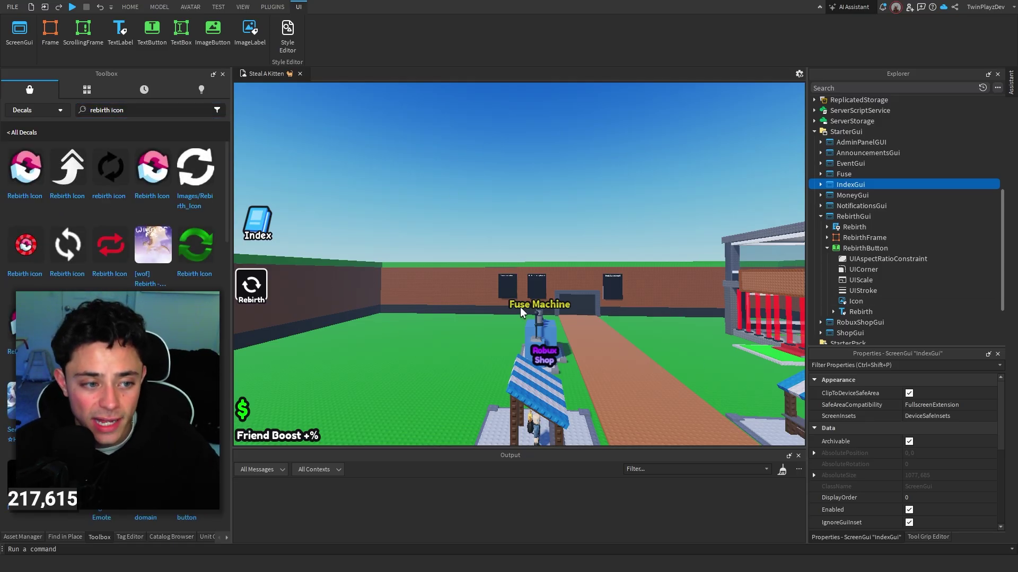
Step: Insert the first pink-and-blue Rebirth Icon decal from the results and place it under RebirthGui
click(19, 184)
drag(848, 208, 859, 271)
scroll(898, 275, down, 1)
Step: Duplicate IndexButton in IndexGui and move the copy into RebirthGui
click(821, 152)
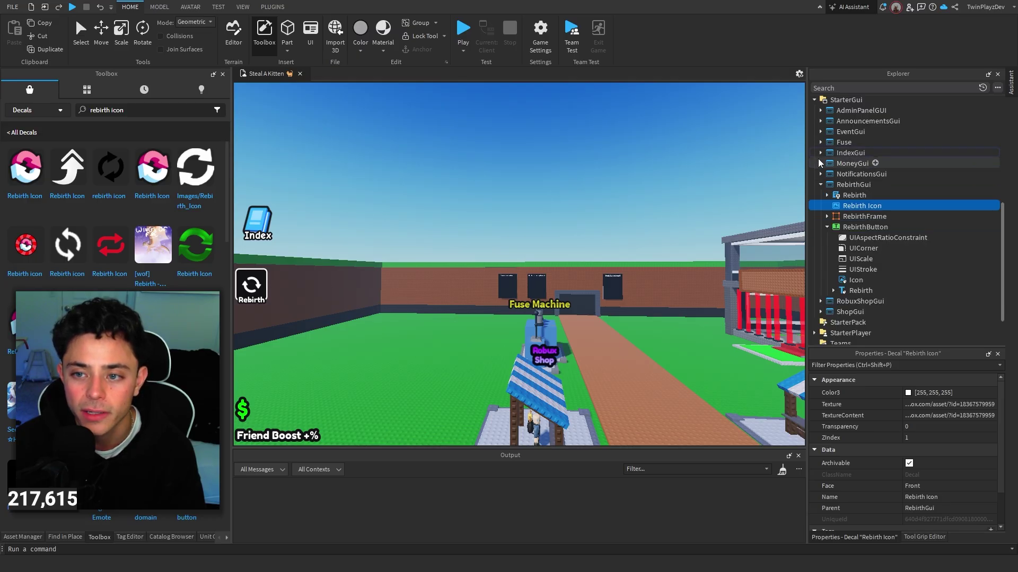
click(820, 153)
click(828, 184)
scroll(847, 215, down, 1)
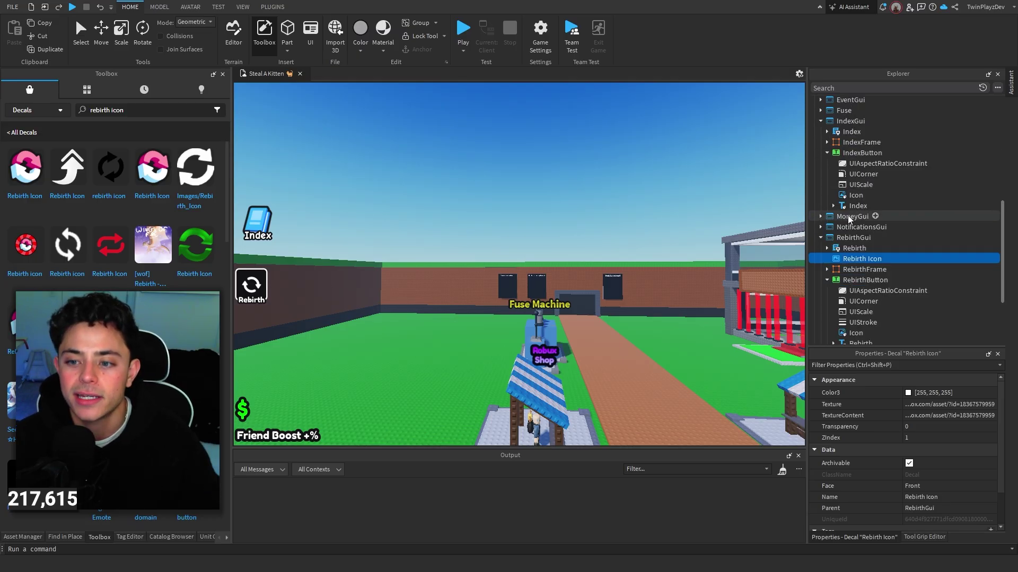
scroll(858, 249, down, 2)
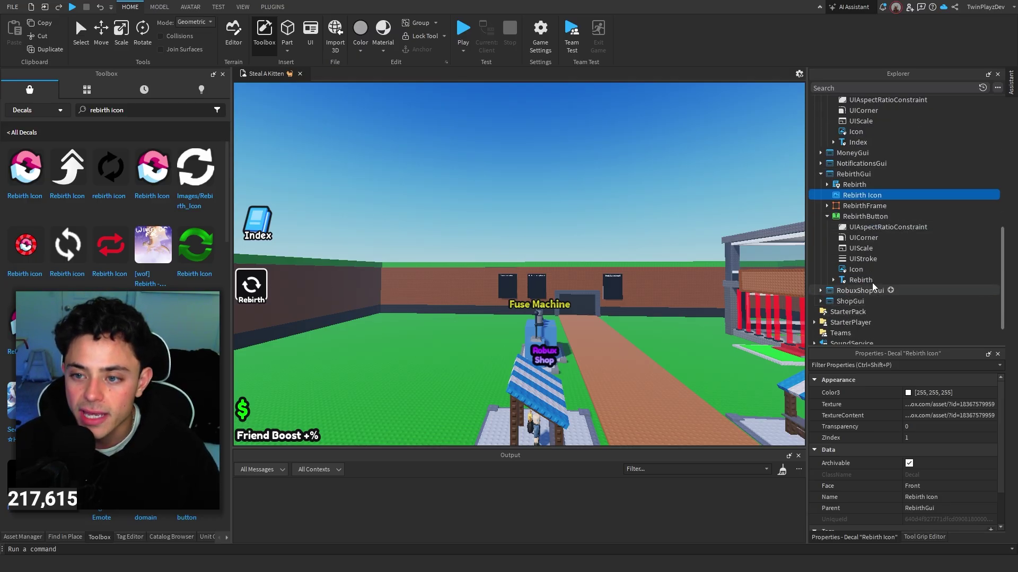
click(852, 217)
scroll(892, 453, down, 5)
scroll(880, 456, down, 10)
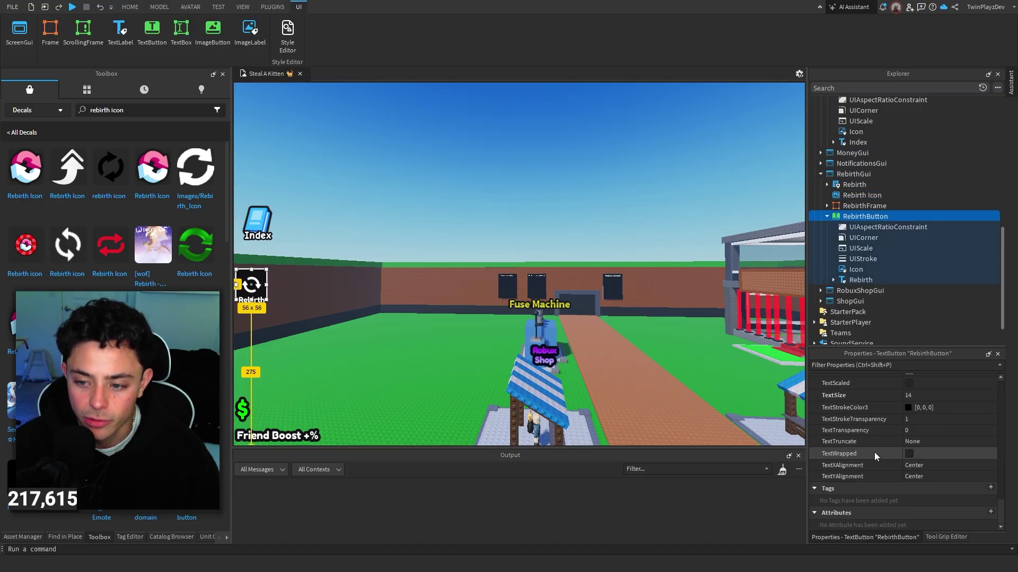
scroll(842, 258, up, 1)
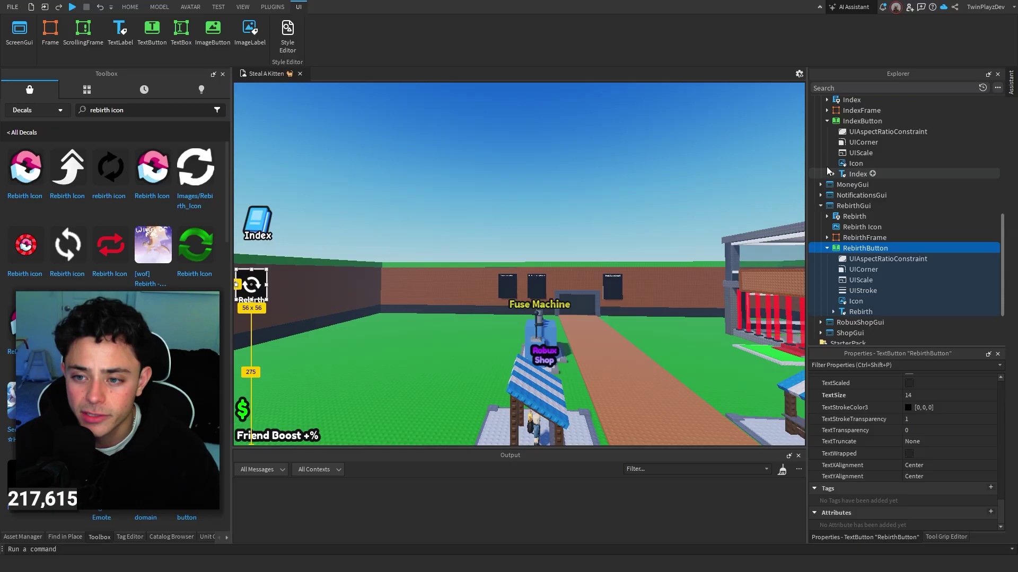
click(844, 122)
key(ctrl+d)
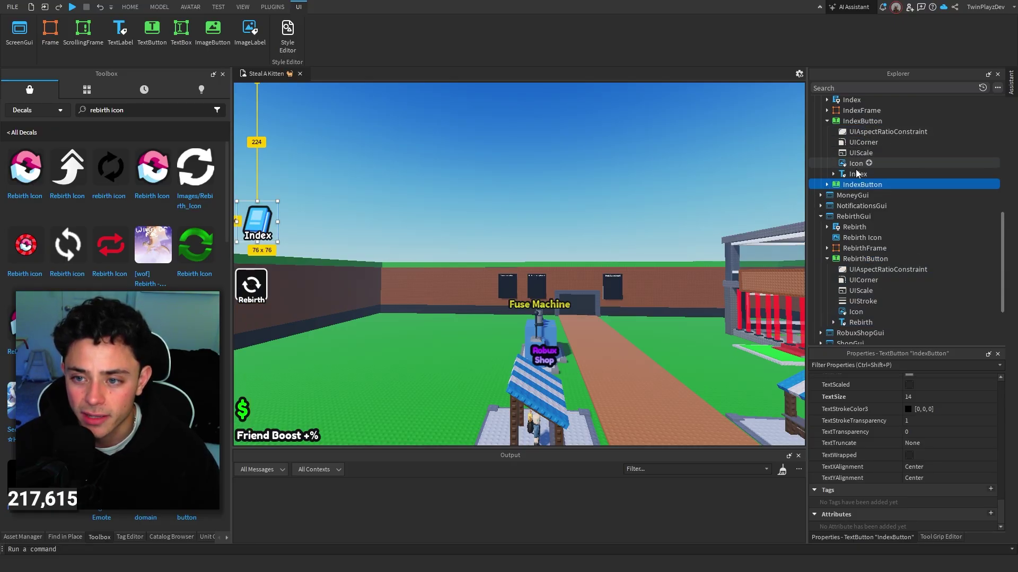
drag(850, 185, 846, 220)
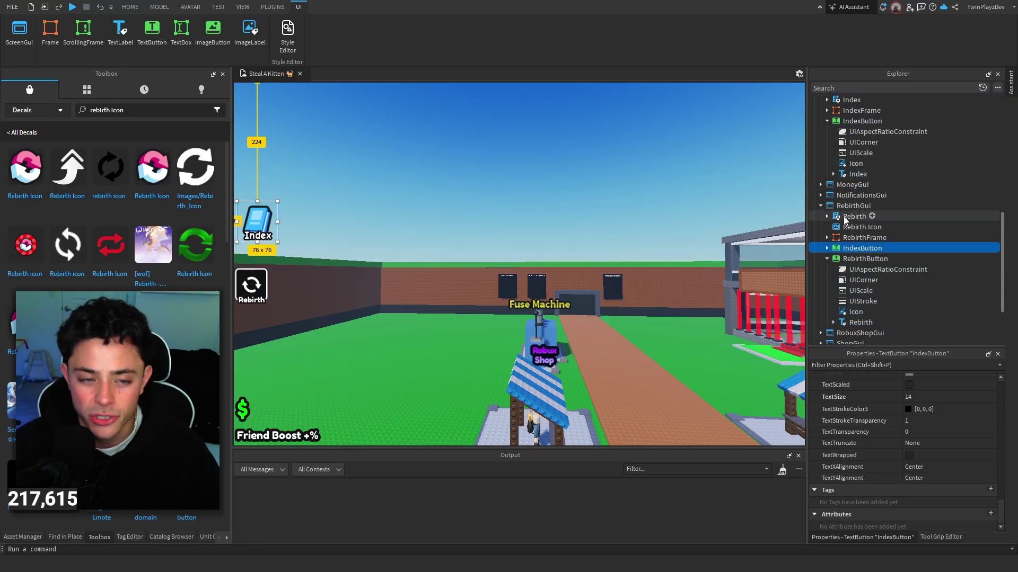
Step: Rename the copied IndexButton in RebirthGui as RebirthButton
scroll(927, 482, up, 6)
scroll(935, 492, up, 5)
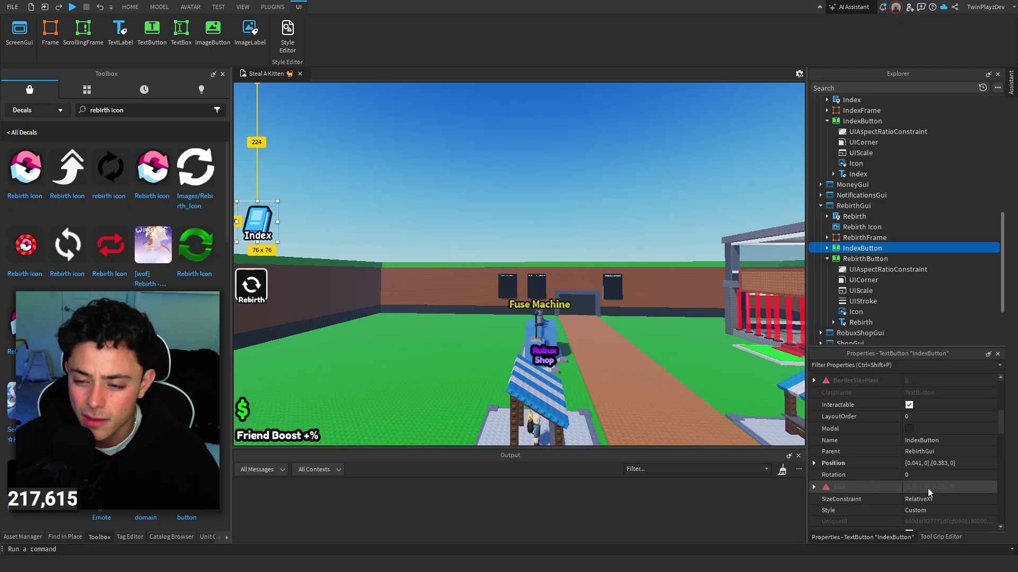
click(914, 440)
text(Rebi)
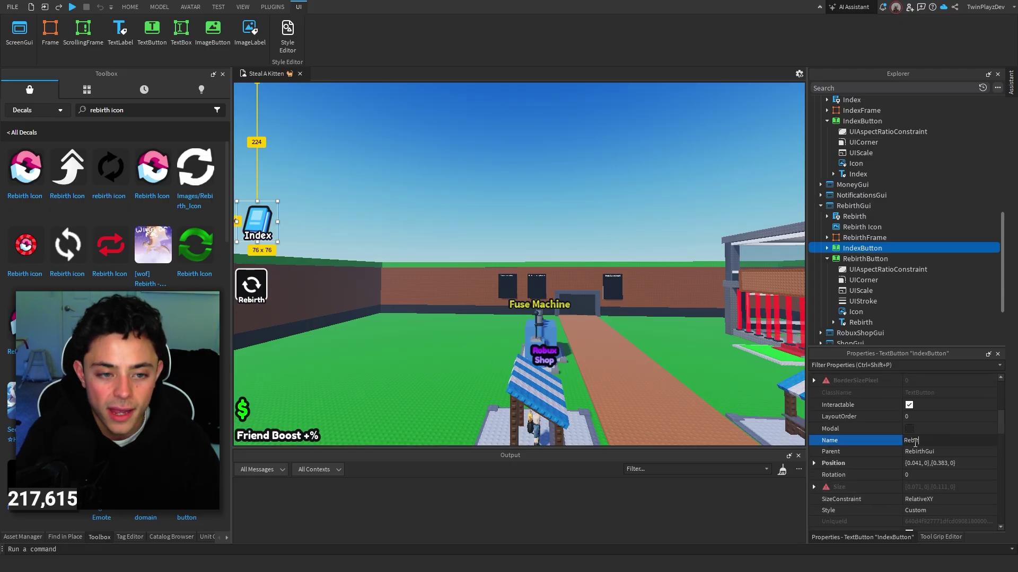
text(rthButton)
key(Return)
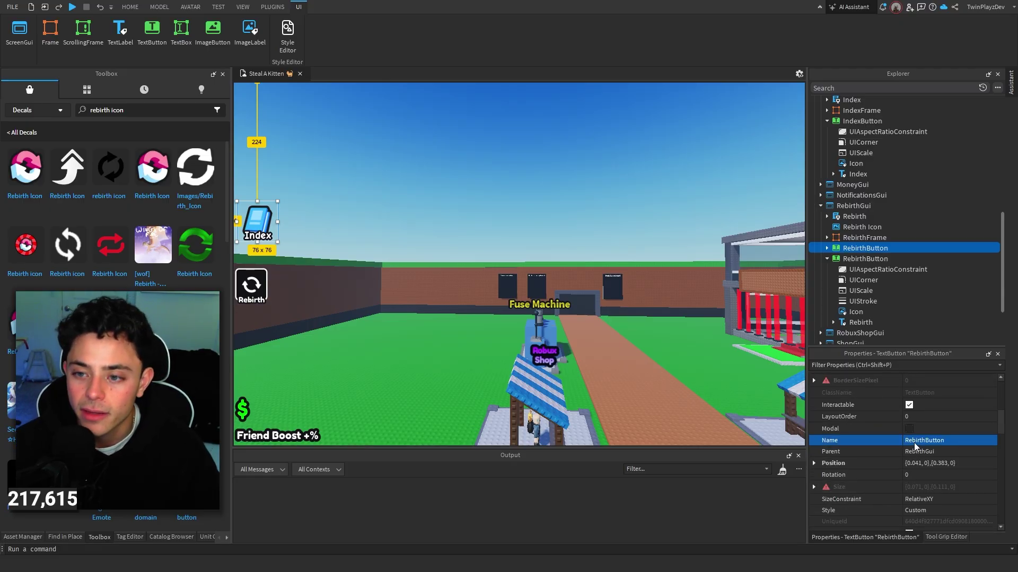
Step: Rename the copied button's Index label as Rebirth and set its displayed text to Rebirth
click(827, 248)
scroll(844, 258, down, 1)
scroll(846, 262, down, 2)
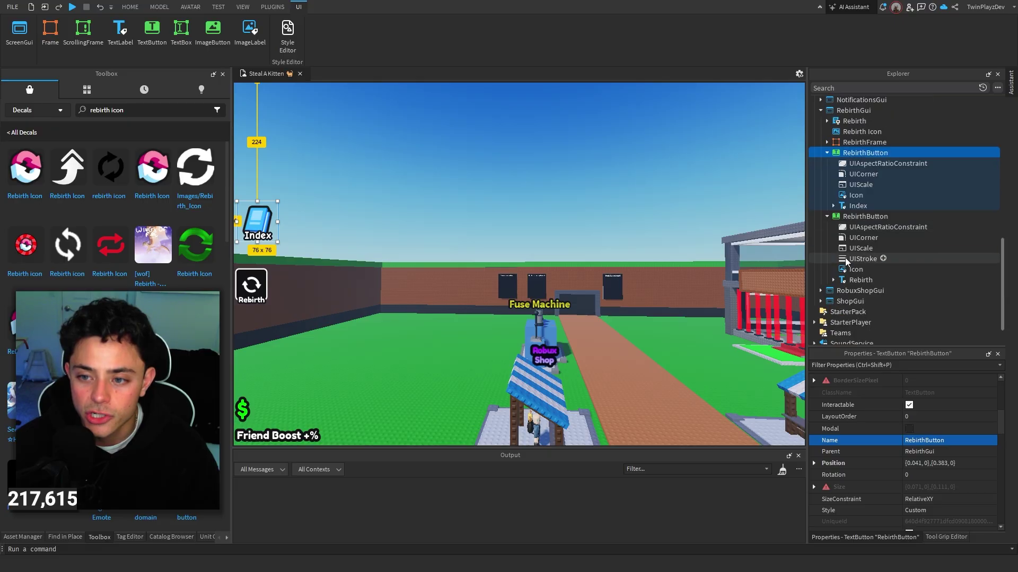
click(857, 206)
click(921, 413)
text(Rebirth)
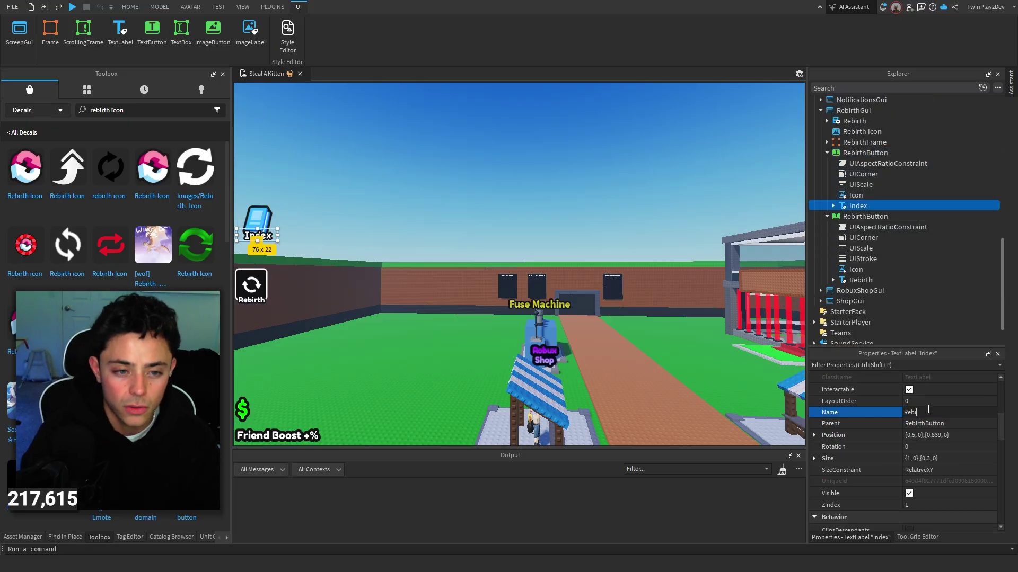
key(Return)
scroll(934, 424, down, 5)
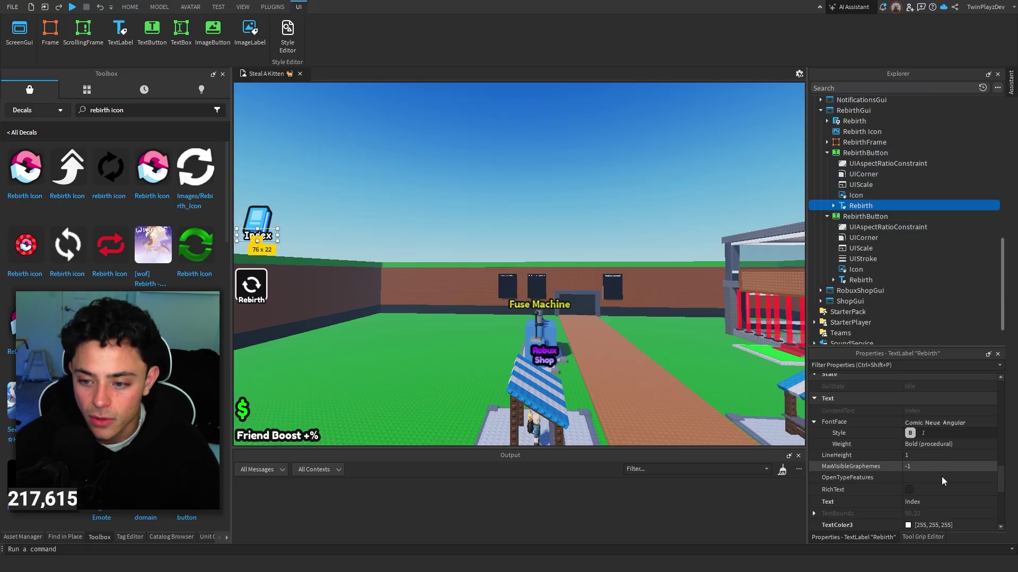
click(943, 502)
text(Rebirth)
key(Return)
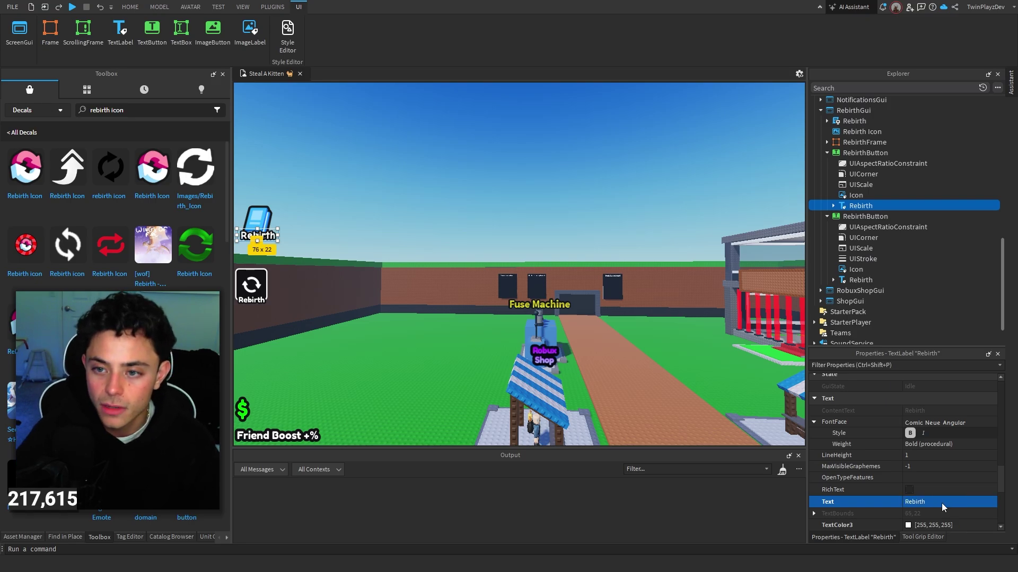
Step: Move the copied RebirthButton straight down so it sits just below the Index button on the game screen
click(855, 195)
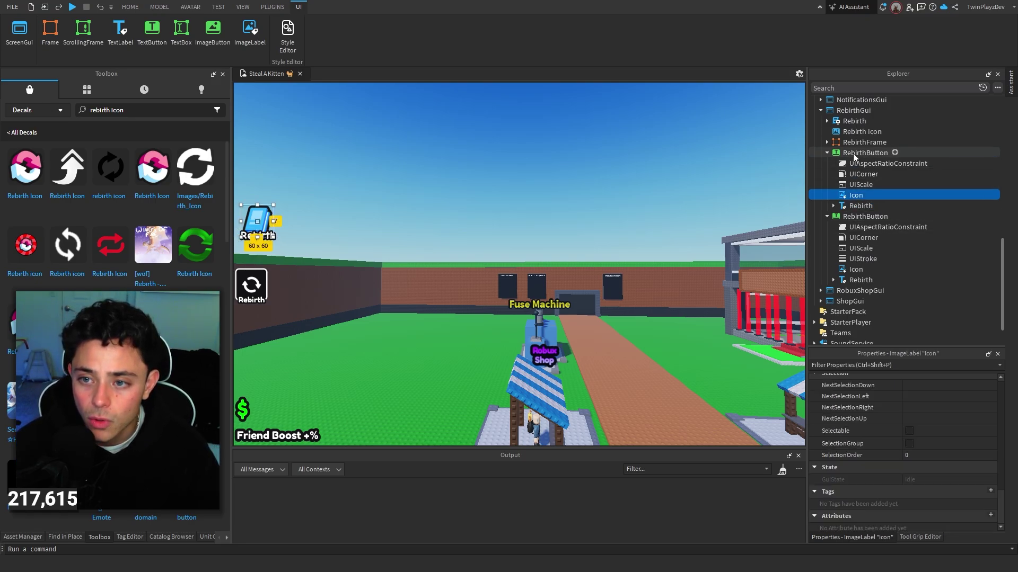
ctrl+click(865, 153)
ctrl+click(860, 205)
drag(271, 223, 271, 266)
click(366, 198)
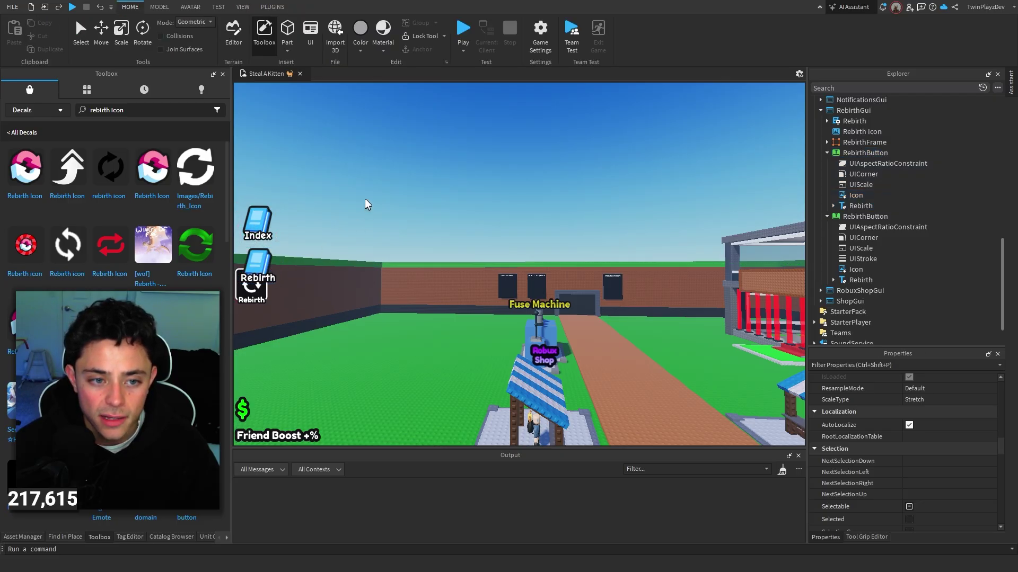
Step: Delete the old black-background RebirthButton from RebirthGui, keeping the new copy
click(828, 153)
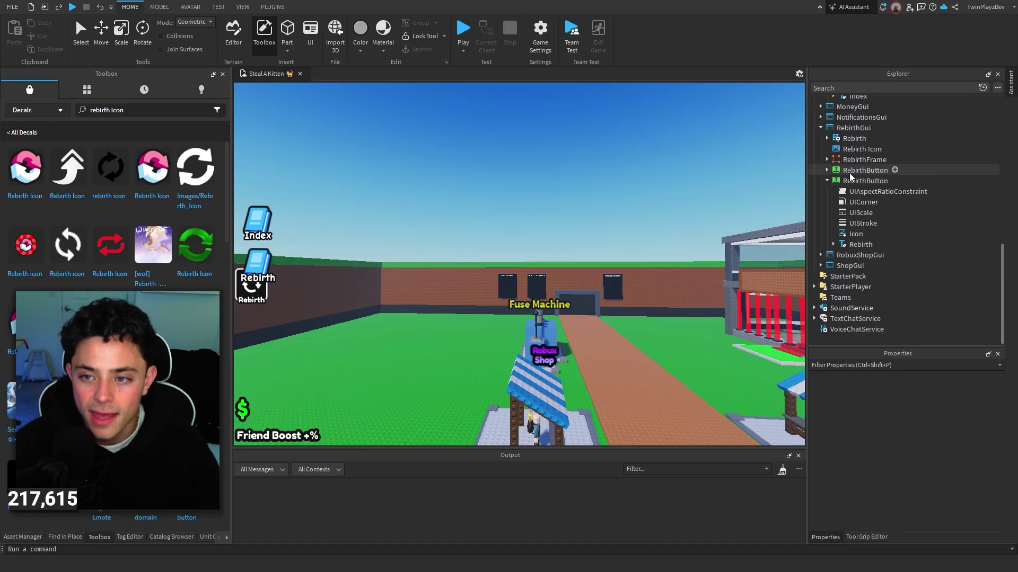
click(849, 180)
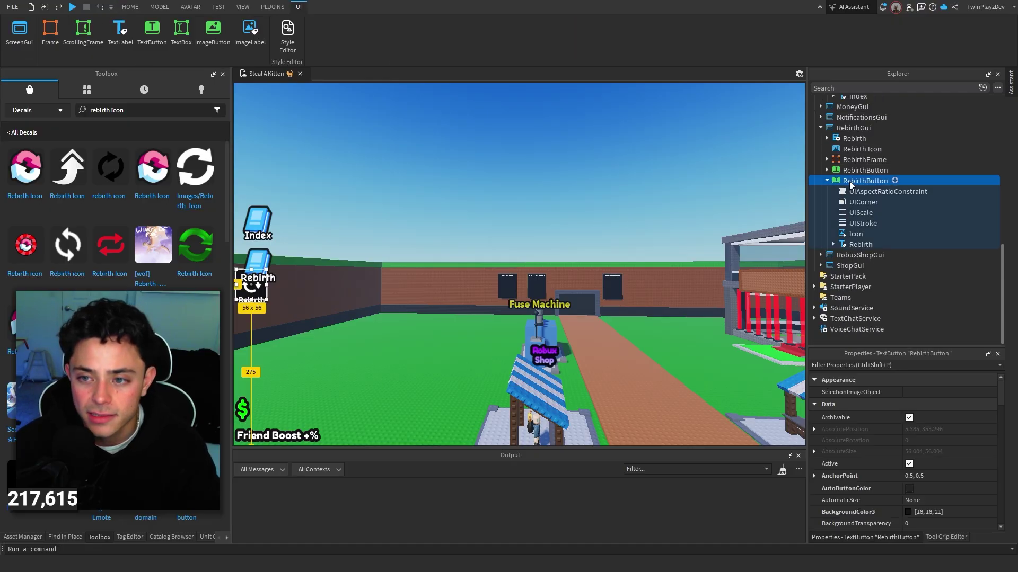
scroll(915, 488, down, 15)
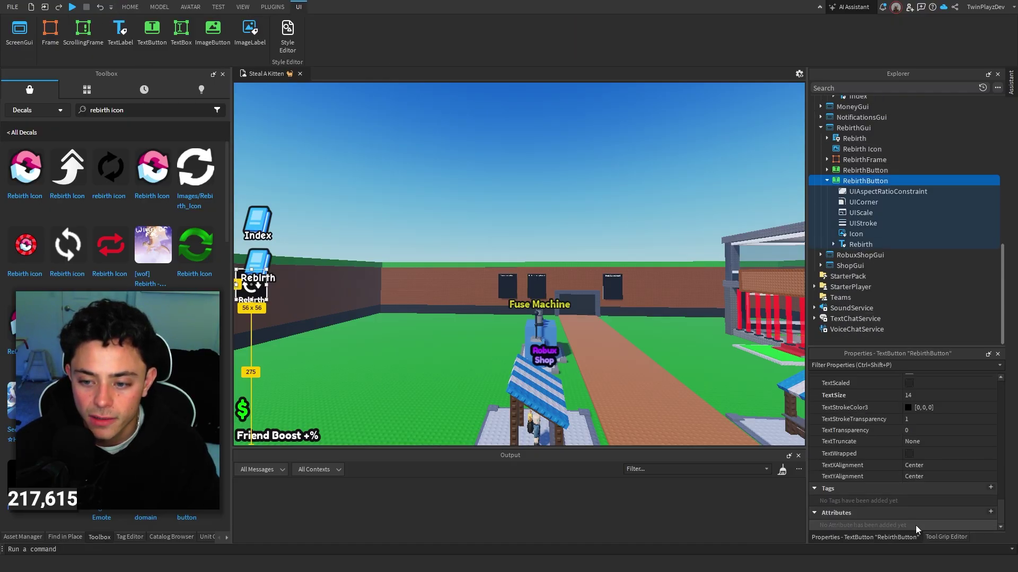
scroll(896, 509, down, 1)
key(Delete)
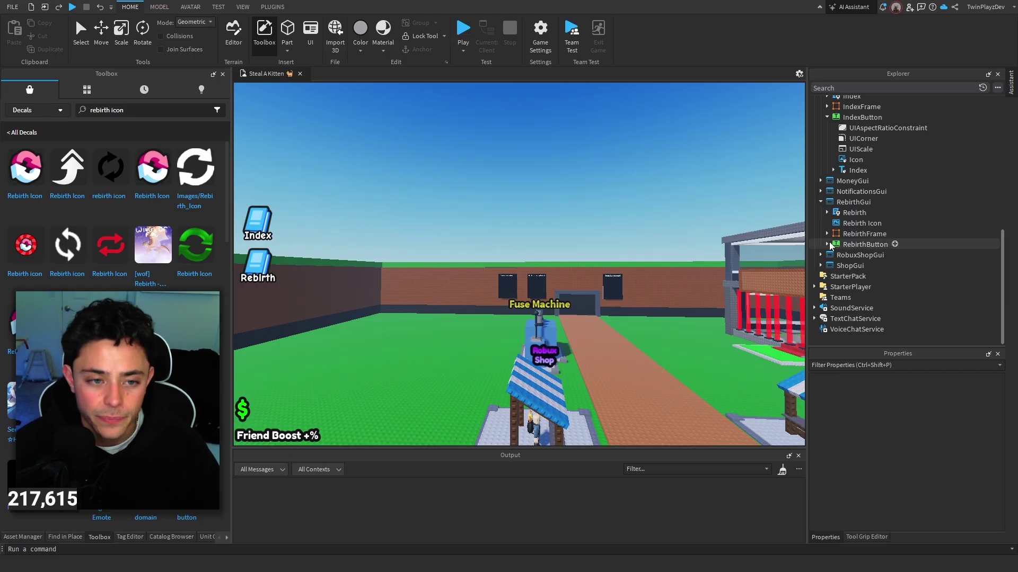
Step: Copy the Texture asset address from the Rebirth Icon decal in RebirthGui and delete the decal
click(828, 244)
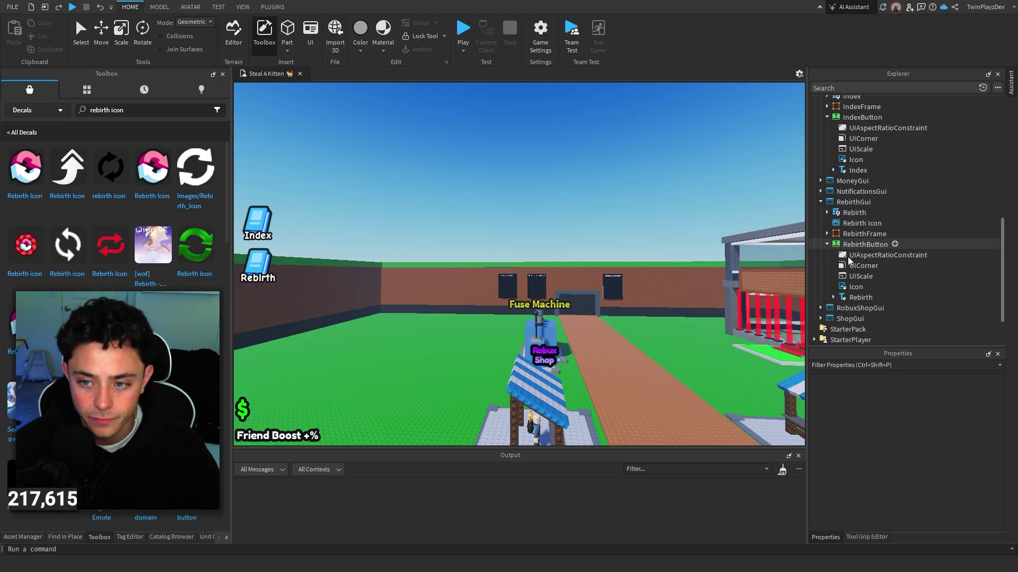
click(848, 287)
click(847, 222)
click(938, 404)
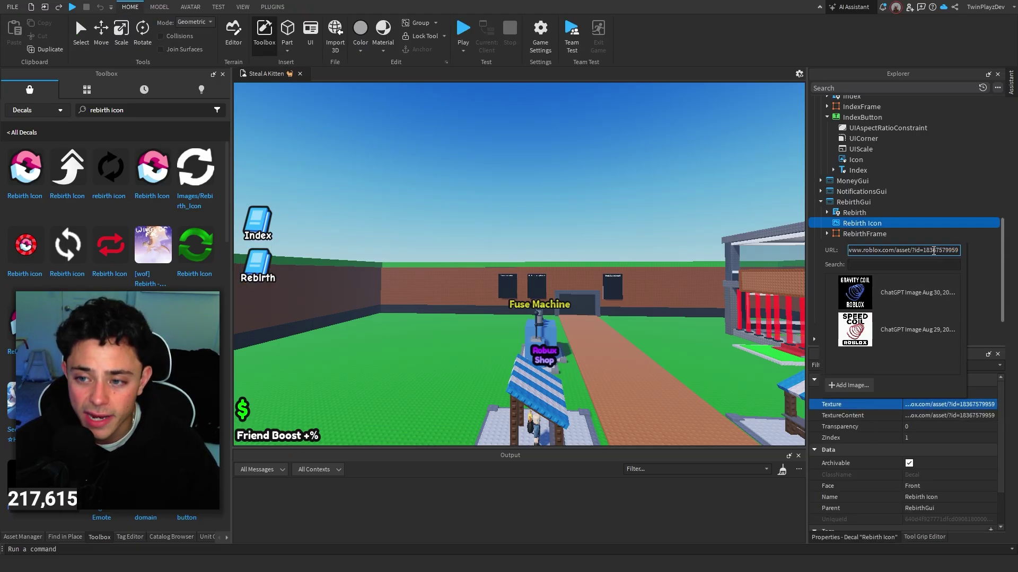
click(853, 224)
click(836, 214)
click(837, 224)
key(Delete)
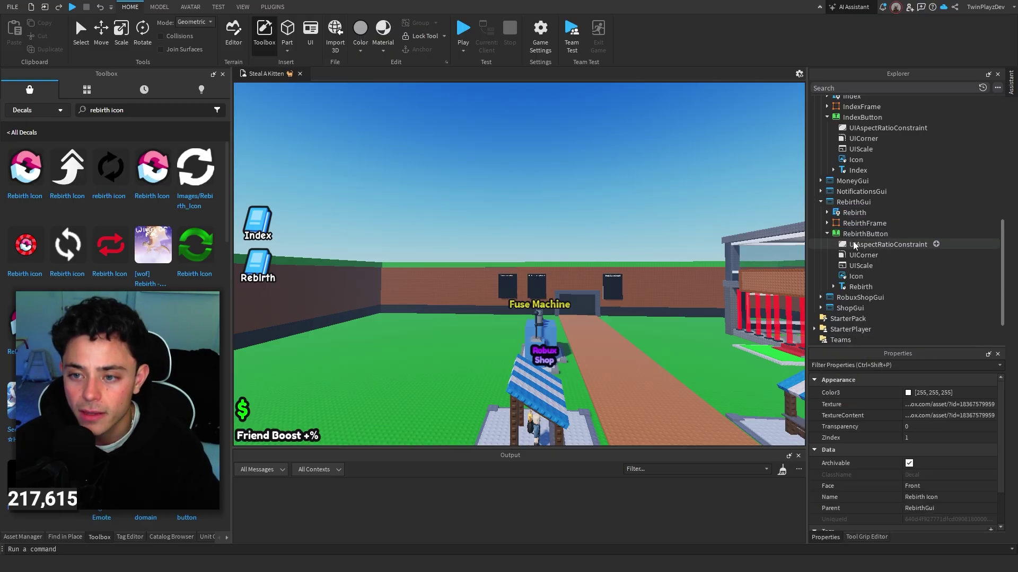
click(849, 234)
click(855, 276)
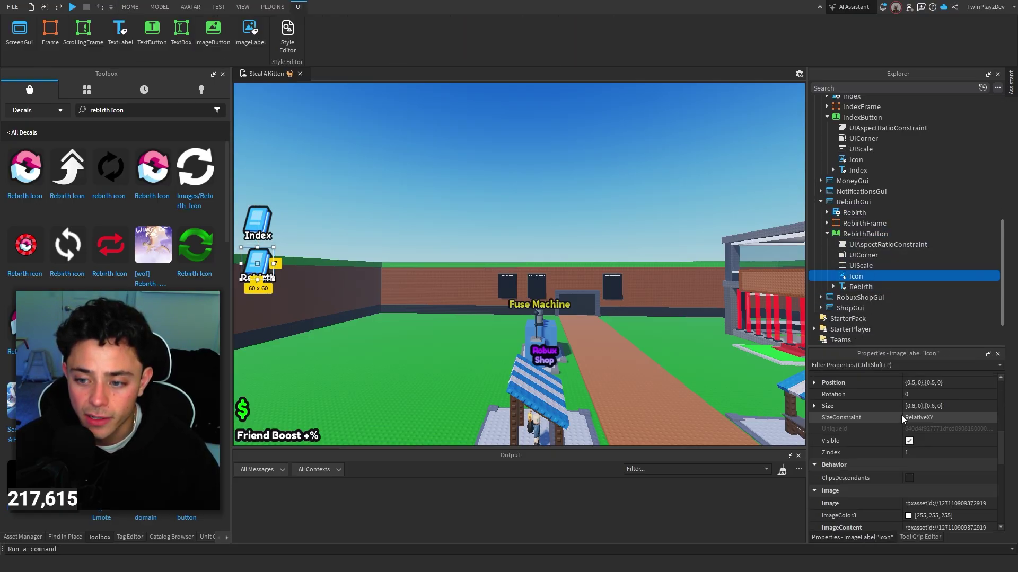
click(954, 505)
key(ctrl+v)
key(Return)
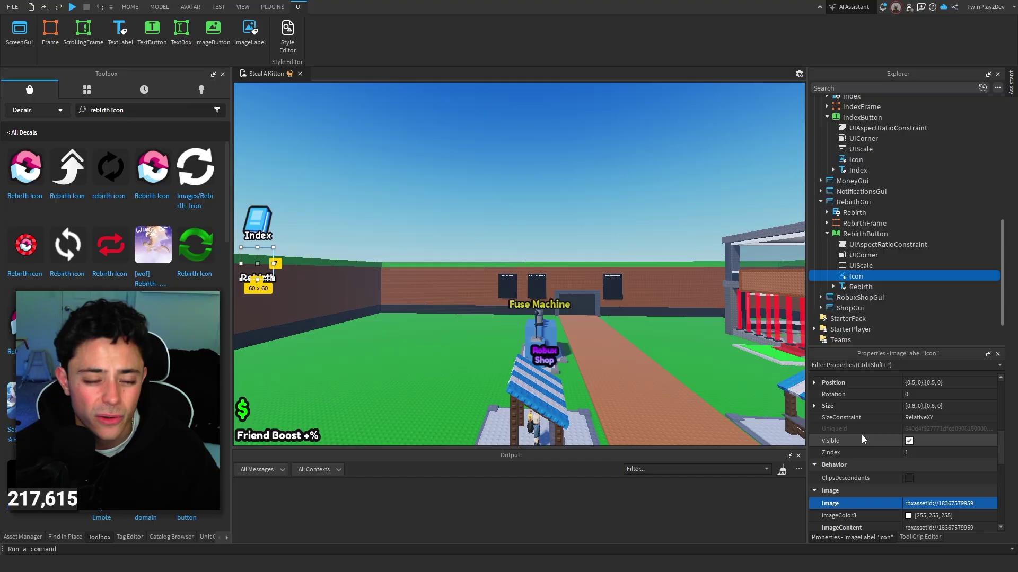
Step: Examine the new Index and Rebirth buttons against different camera views of the game
click(628, 187)
scroll(630, 188, down, 5)
scroll(322, 242, up, 4)
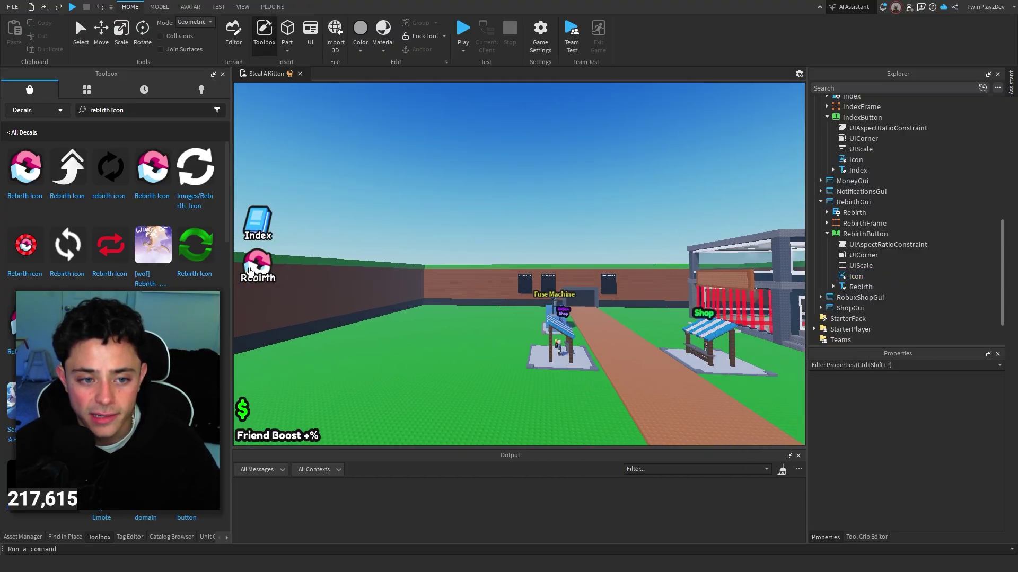
scroll(641, 185, down, 3)
key(w)
key(s)
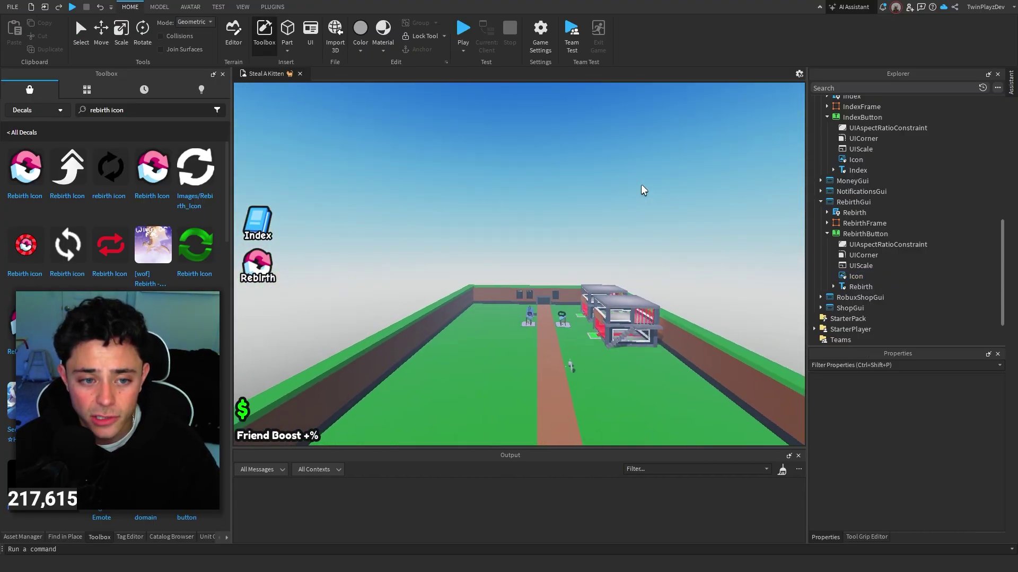
key(a)
right_drag(642, 185, 643, 185)
Step: Collapse RebirthButton, IndexButton and IndexGui in the Explorer
click(827, 234)
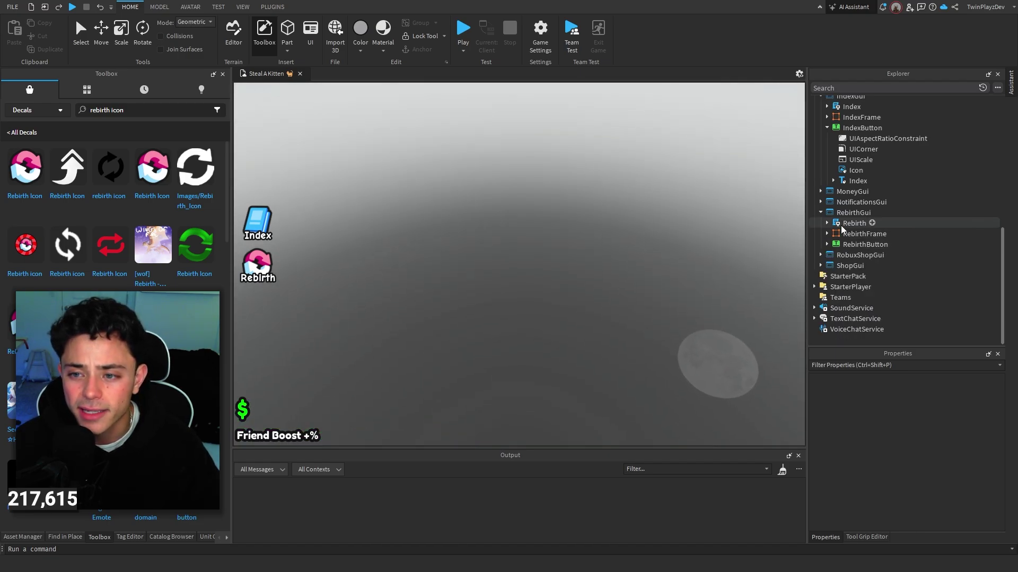
click(827, 160)
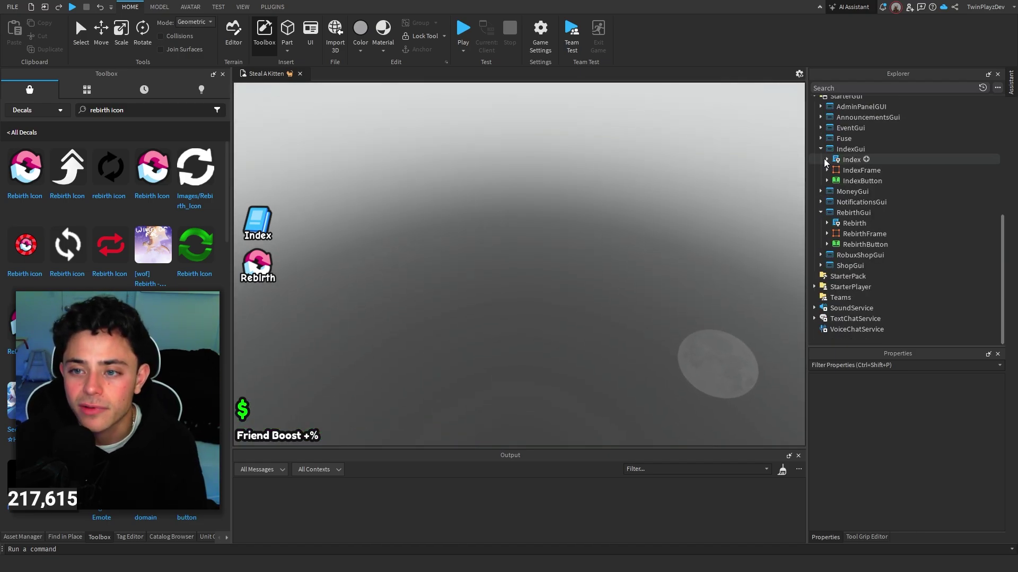
click(821, 149)
Step: Inspect IndexGui, RebirthGui and the RebirthFrame outline, and slightly enlarge the viewport
click(835, 181)
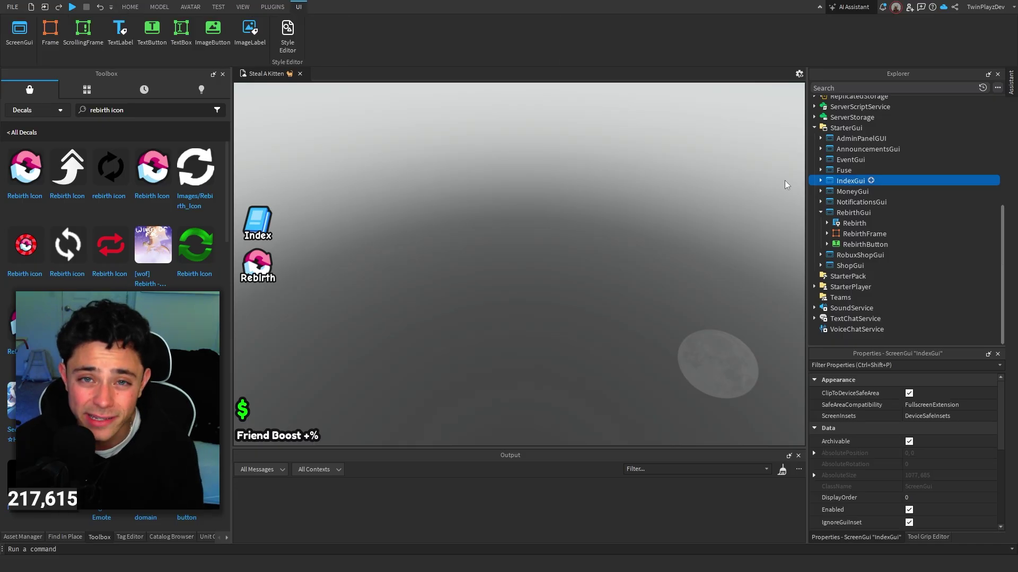
click(843, 213)
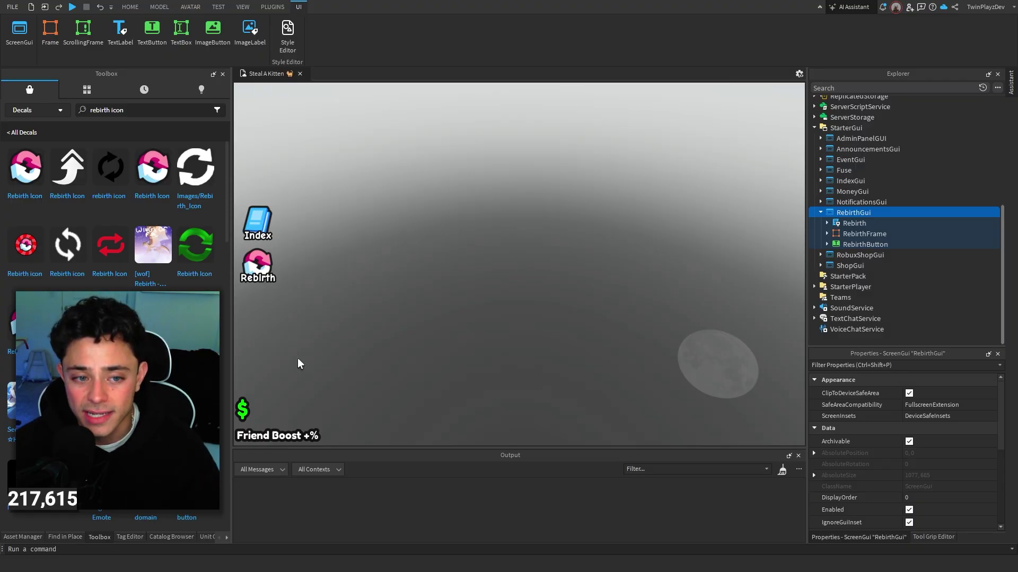
click(840, 181)
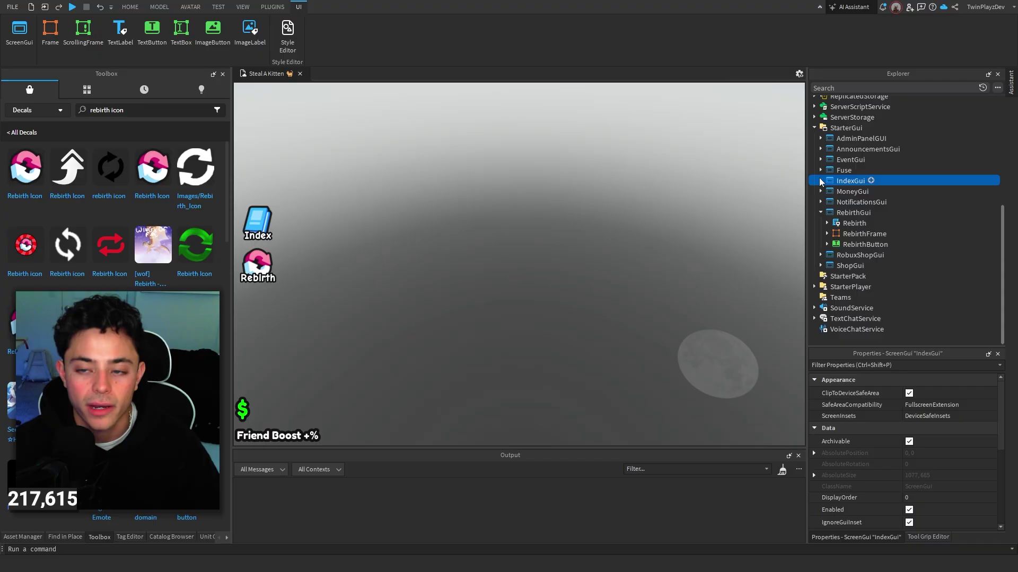
click(852, 213)
click(863, 234)
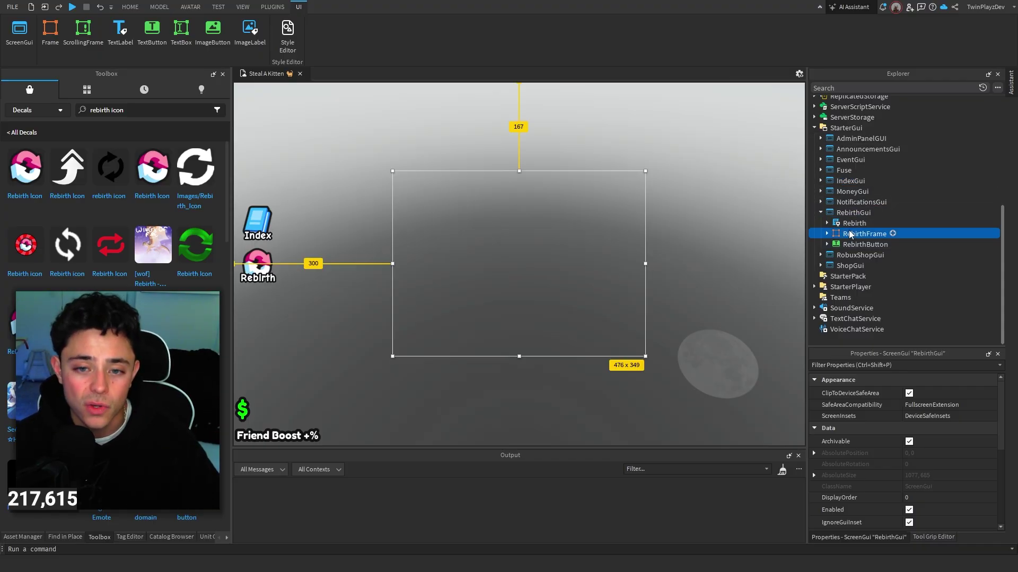
click(747, 244)
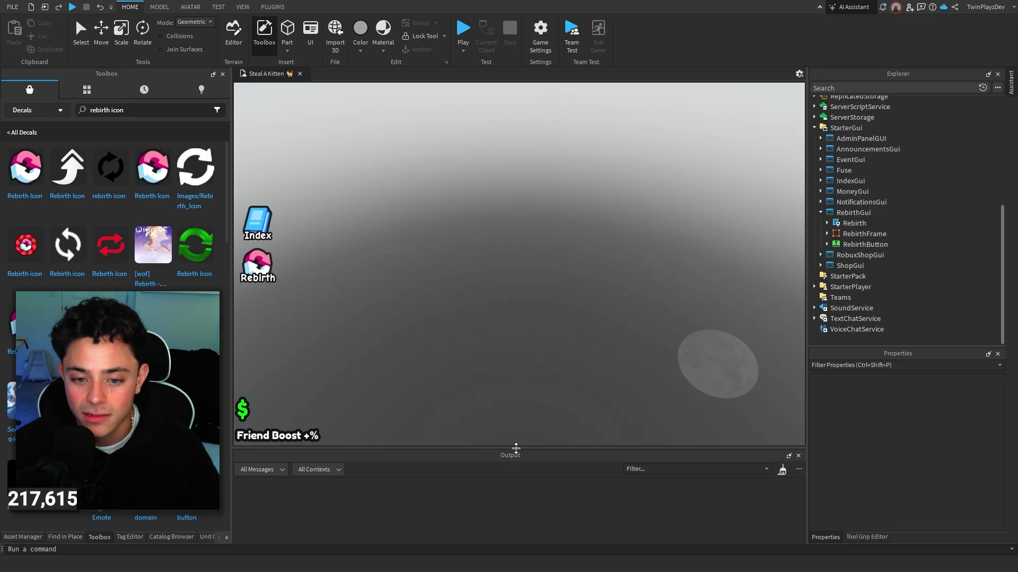
drag(516, 448, 444, 451)
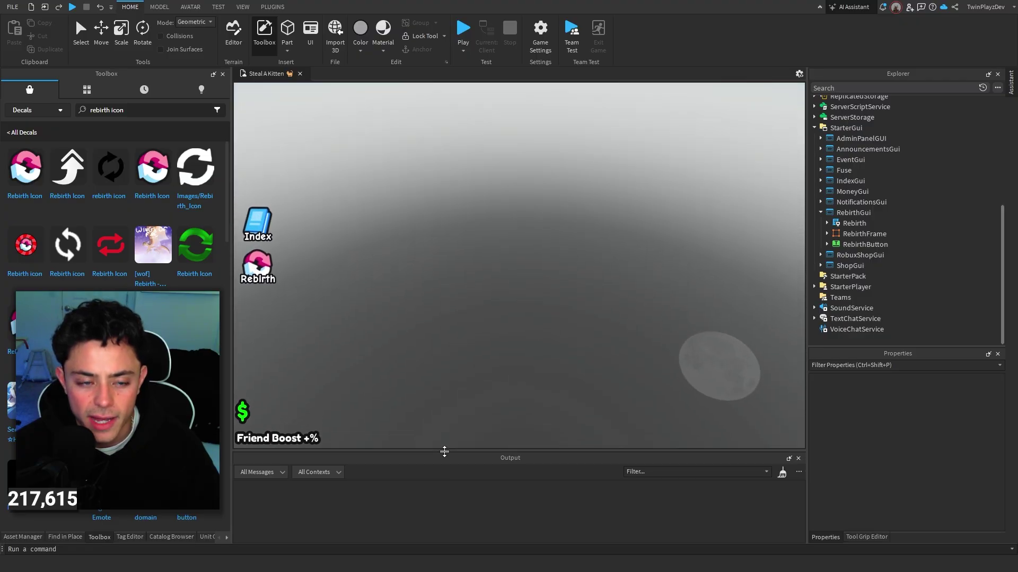
Step: Inspect the Index and Rebirth buttons and their objects inside IndexGui and RebirthGui
click(820, 212)
click(269, 274)
click(266, 227)
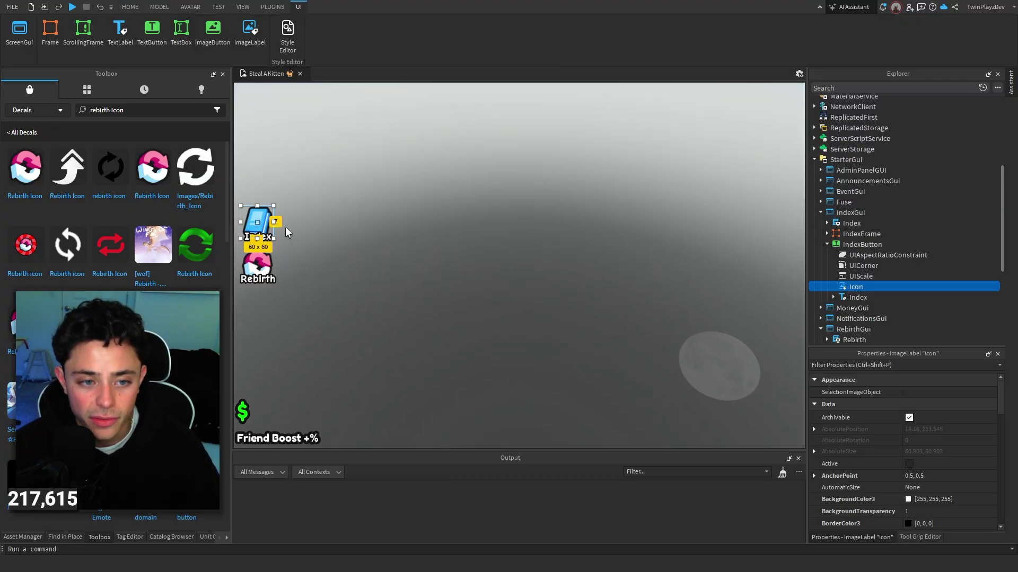
click(342, 230)
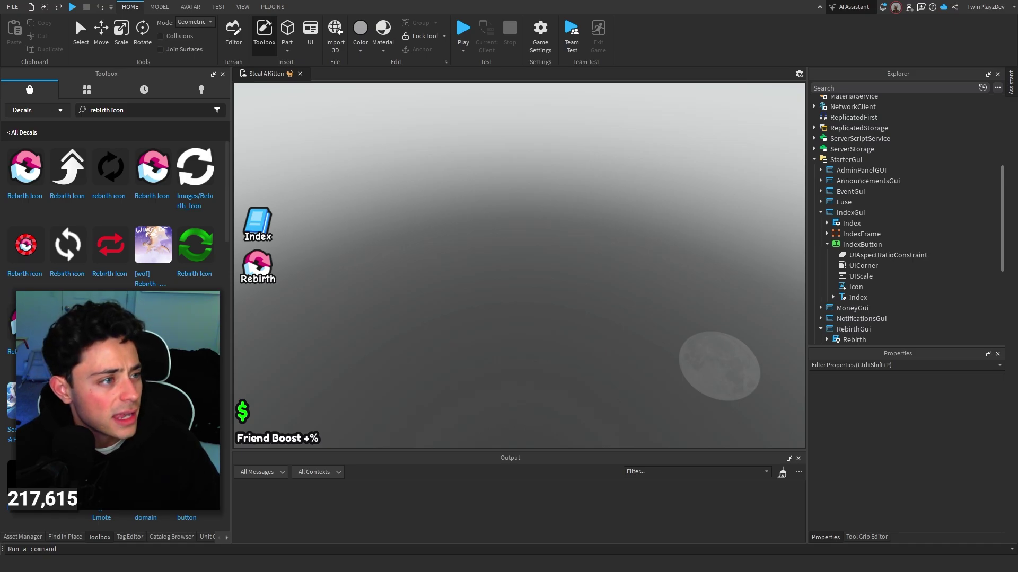
click(827, 244)
click(850, 213)
click(847, 245)
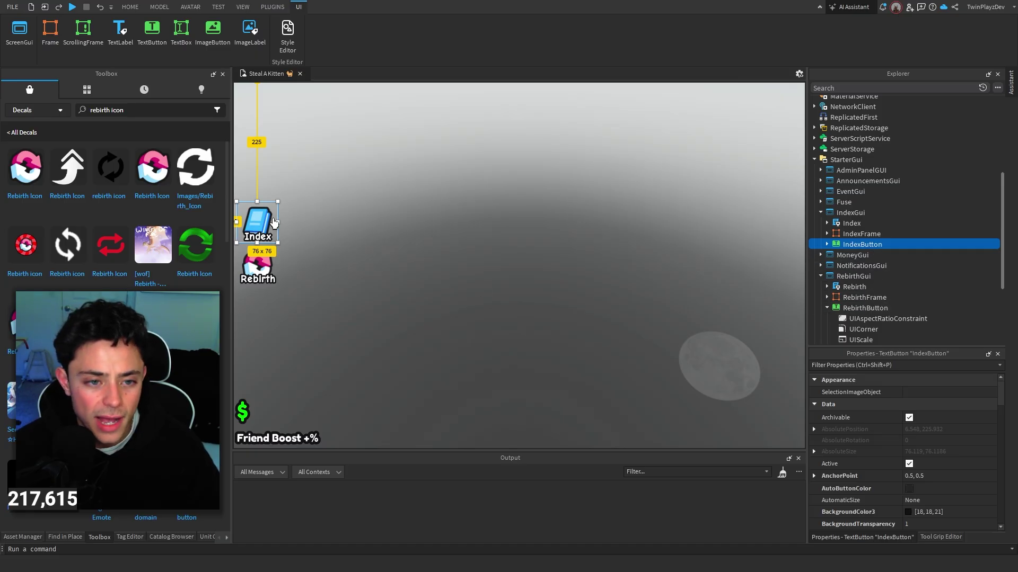
click(258, 279)
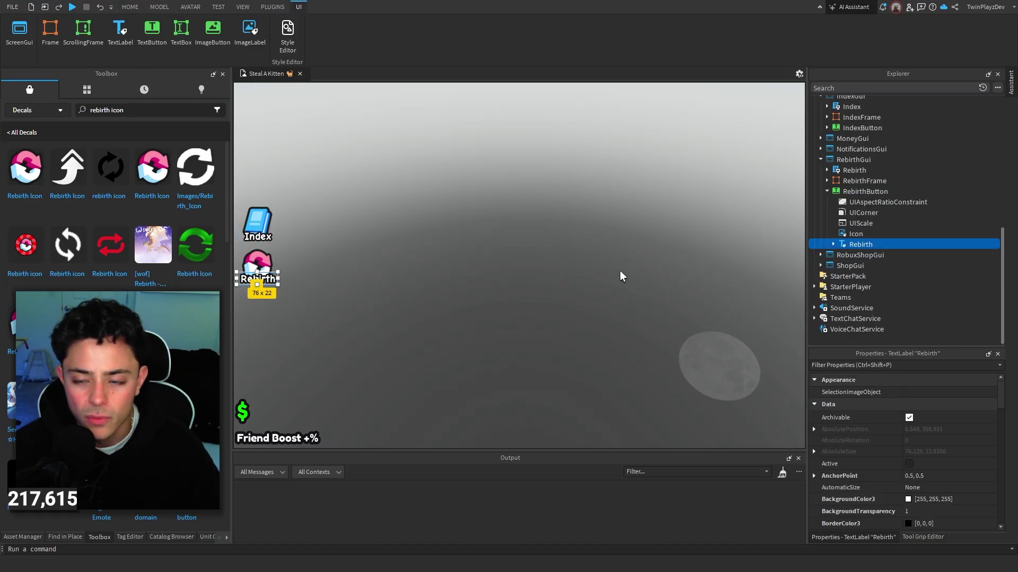
Step: Collapse RebirthGui and IndexGui in the Explorer
scroll(831, 203, up, 3)
click(820, 212)
click(836, 183)
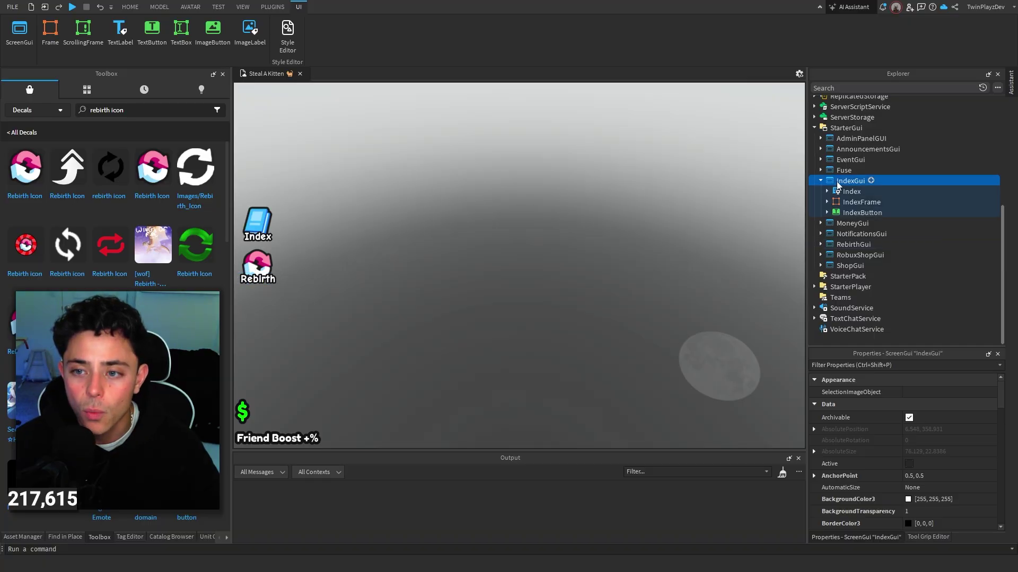
click(821, 181)
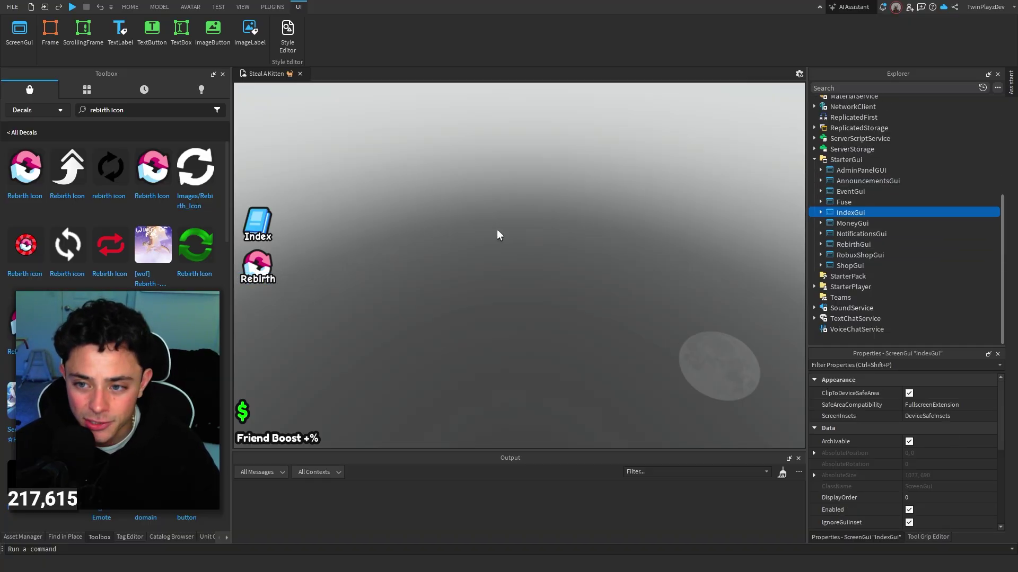
key(ctrl+d)
key(Delete)
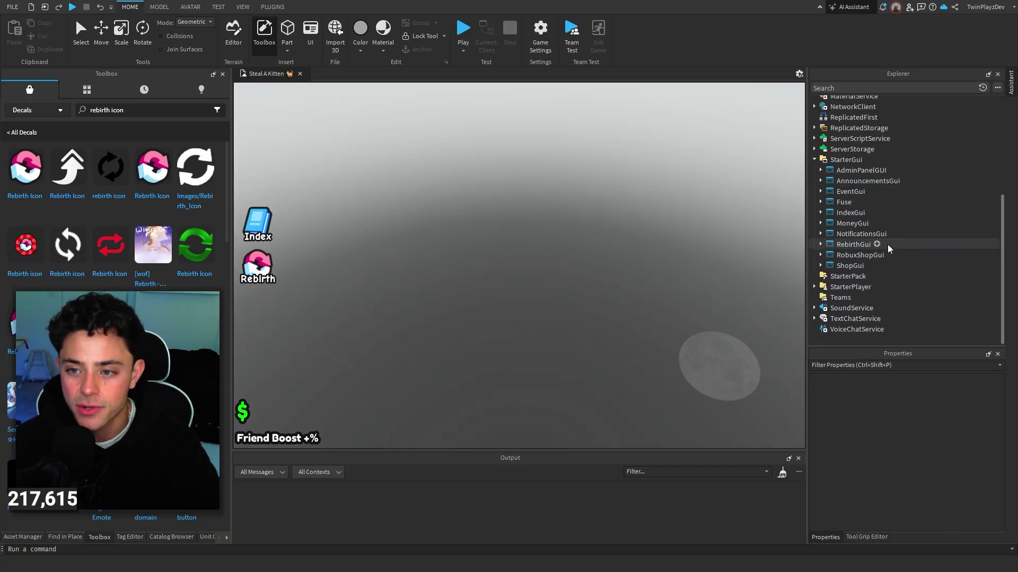
Step: Place a copy of IndexButton from IndexGui inside ShopGui
click(821, 265)
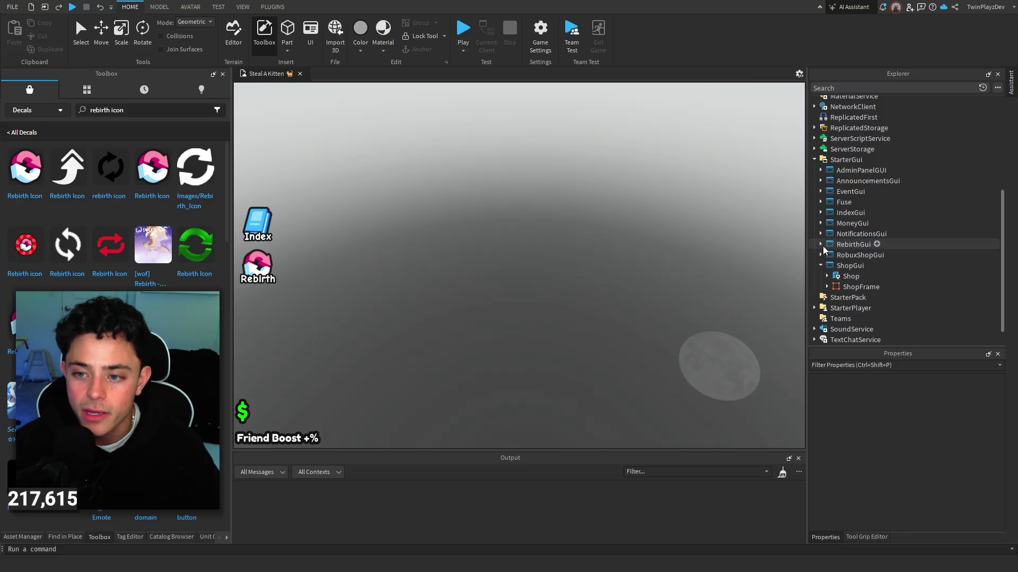
click(821, 212)
click(852, 245)
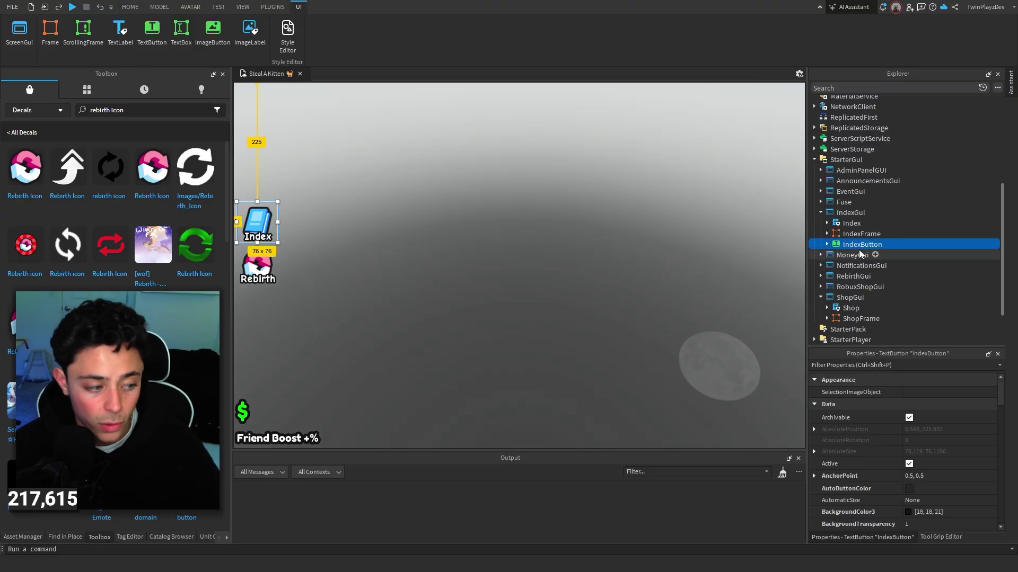
drag(859, 250, 878, 334)
scroll(877, 296, down, 1)
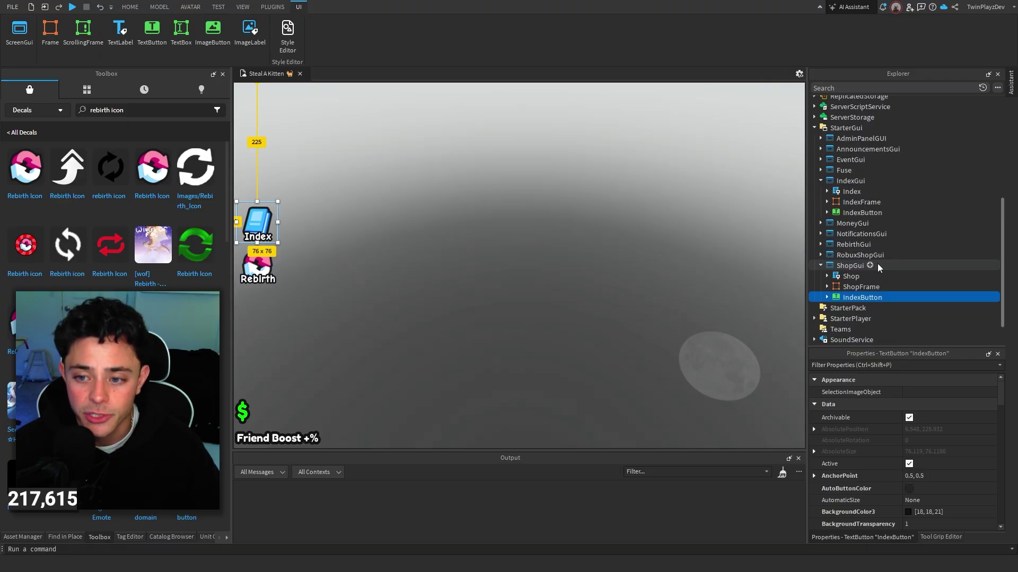
Step: Rename the copied button inside ShopGui as ShopButton
scroll(940, 441, down, 4)
click(944, 488)
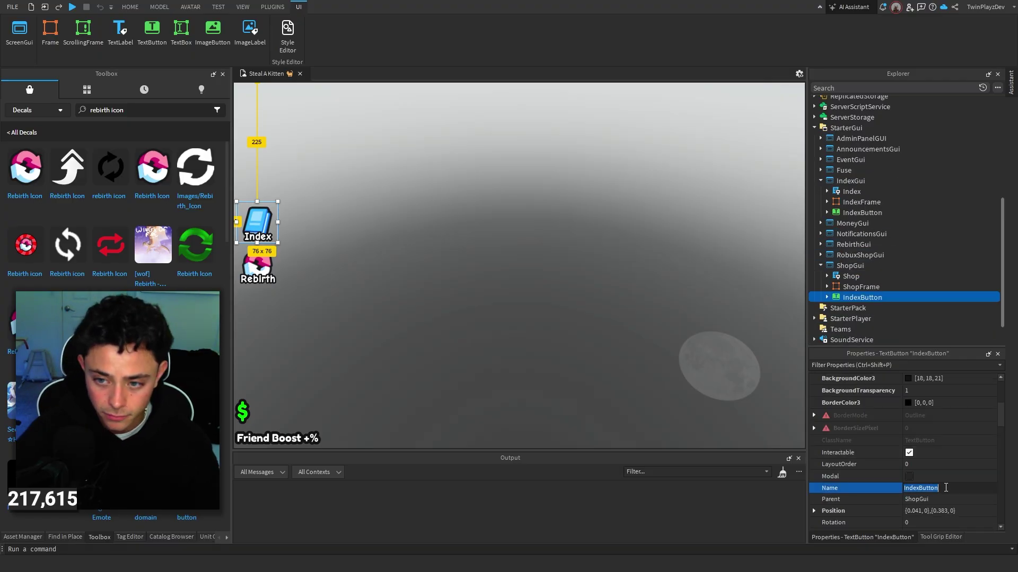
text(ShopButton)
key(Return)
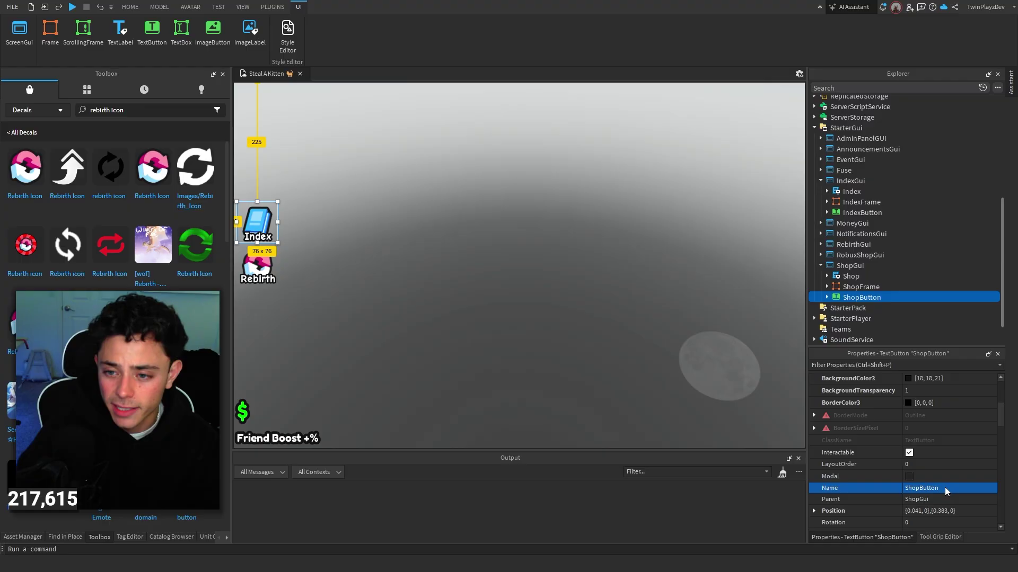
Step: Move ShopButton directly below the Rebirth button, to a position of about 0.041, 0.623 in scale
ctrl+click(260, 225)
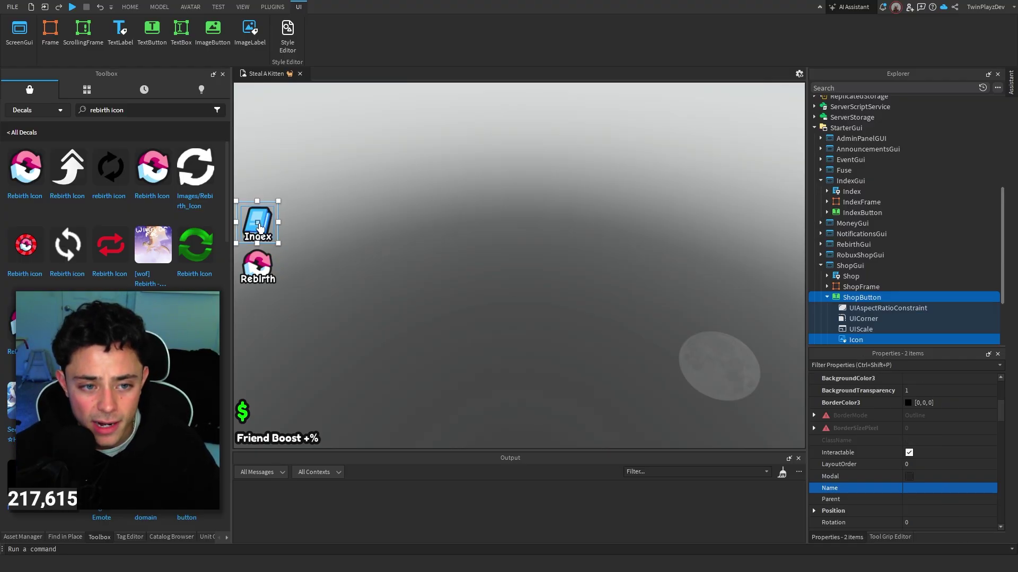
drag(260, 225, 485, 238)
key(ctrl+z)
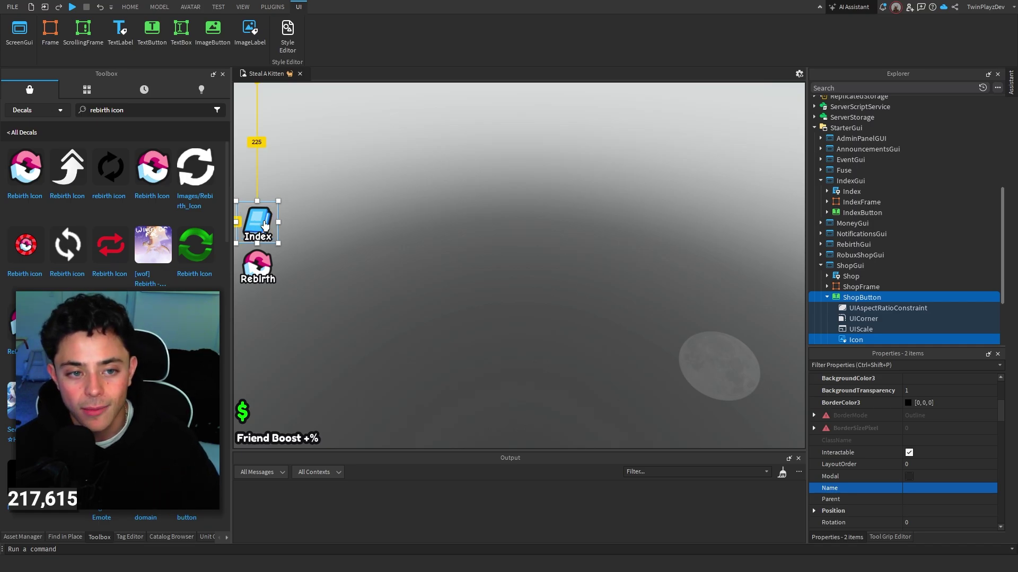
drag(264, 226, 266, 313)
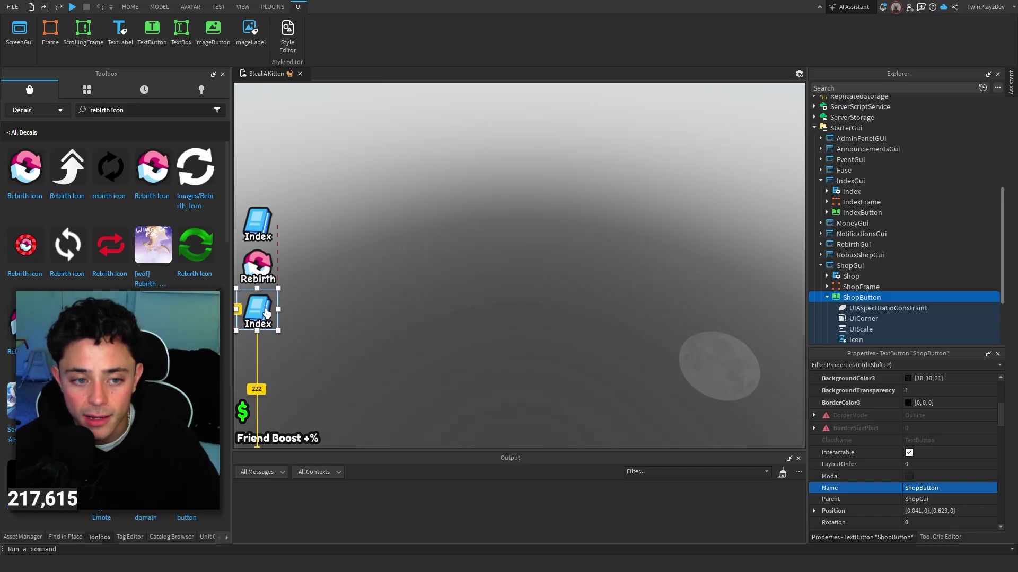
click(453, 299)
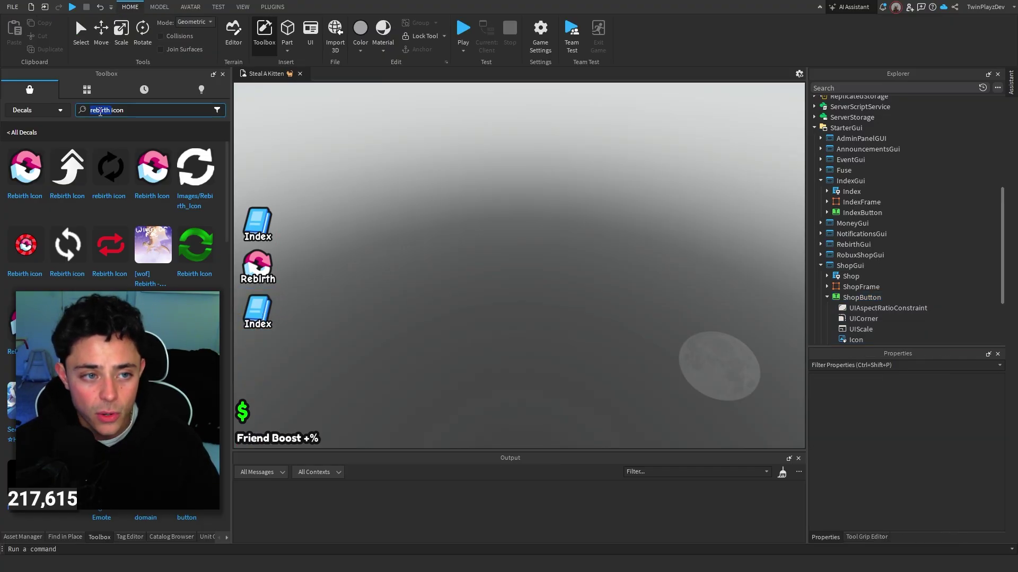
Step: Search the Toolbox decals for "shop icon" and insert the red basket Shop Icon
key(Return)
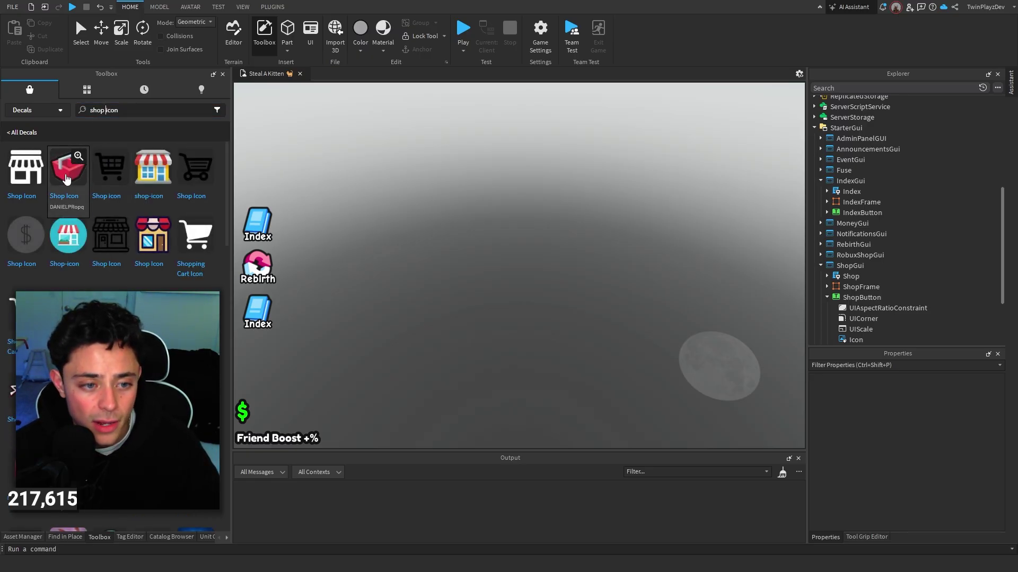
click(67, 180)
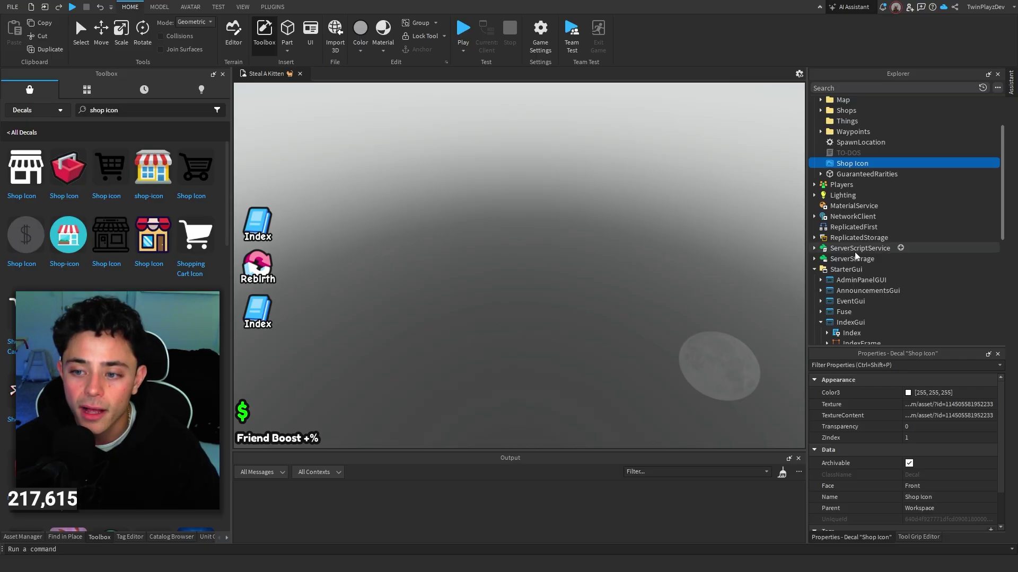
click(964, 406)
click(939, 248)
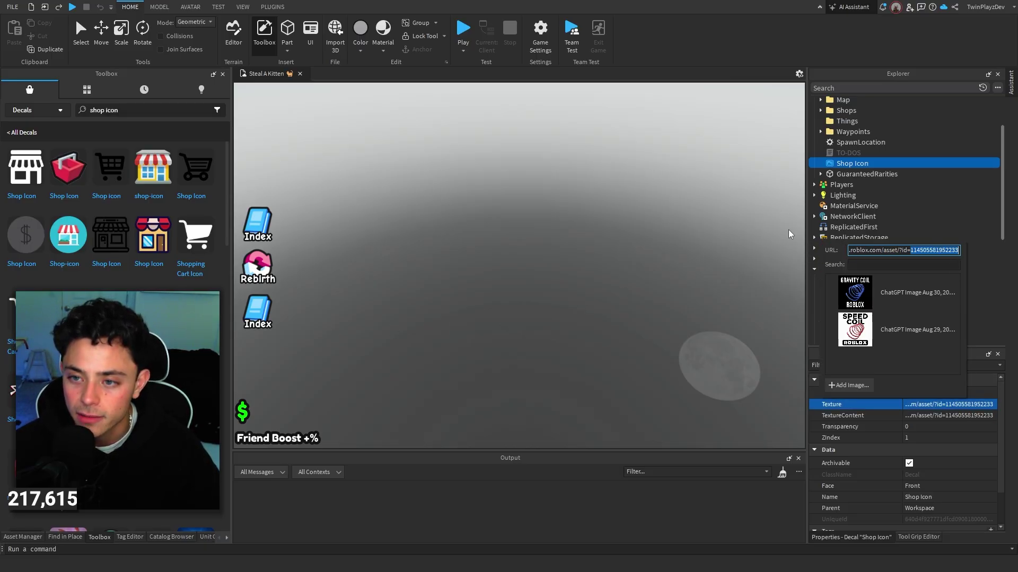
click(834, 164)
click(835, 154)
click(836, 164)
key(Delete)
scroll(846, 233, down, 4)
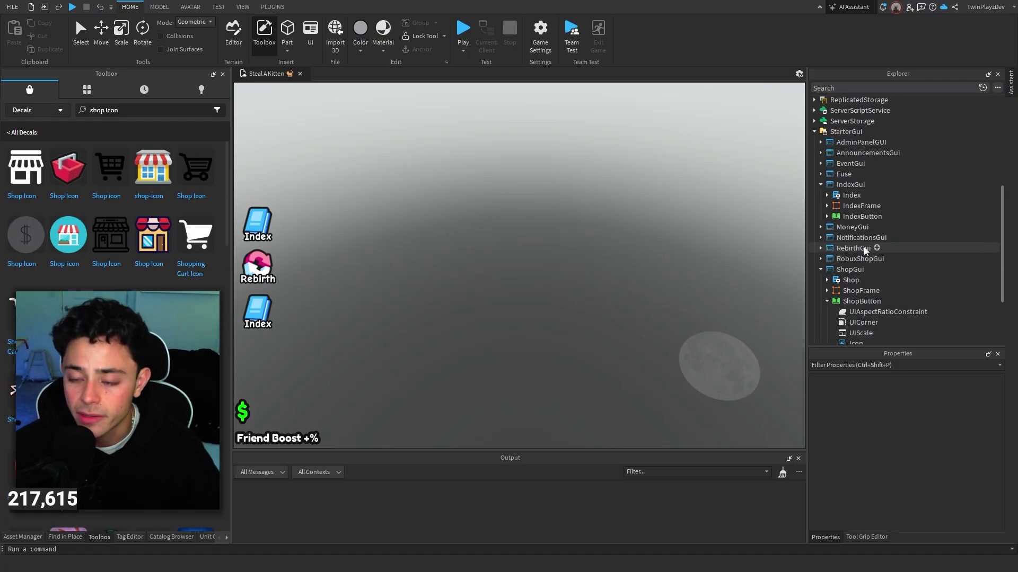
scroll(863, 250, down, 3)
click(852, 255)
scroll(883, 404, down, 5)
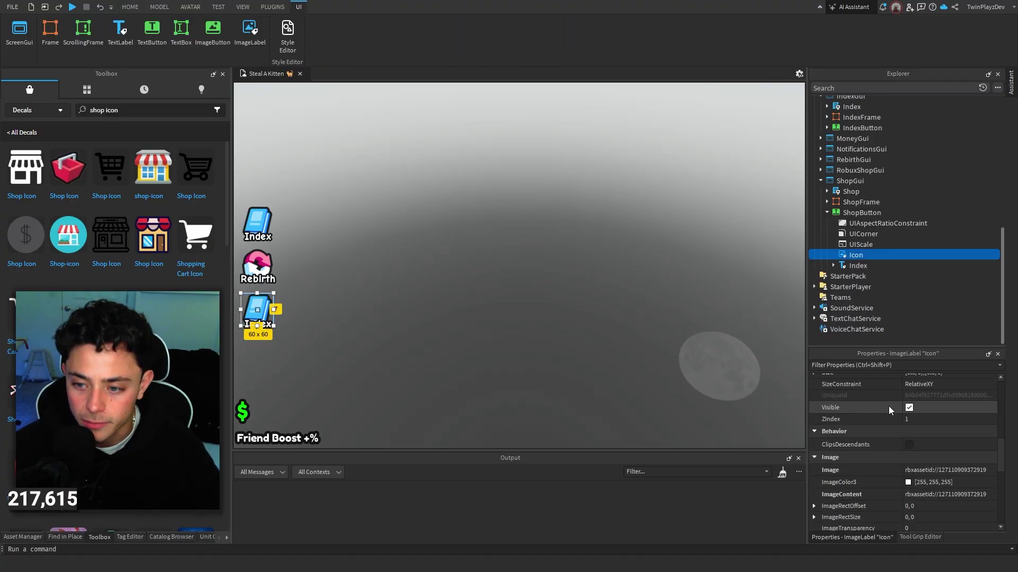
click(937, 470)
key(ctrl+v)
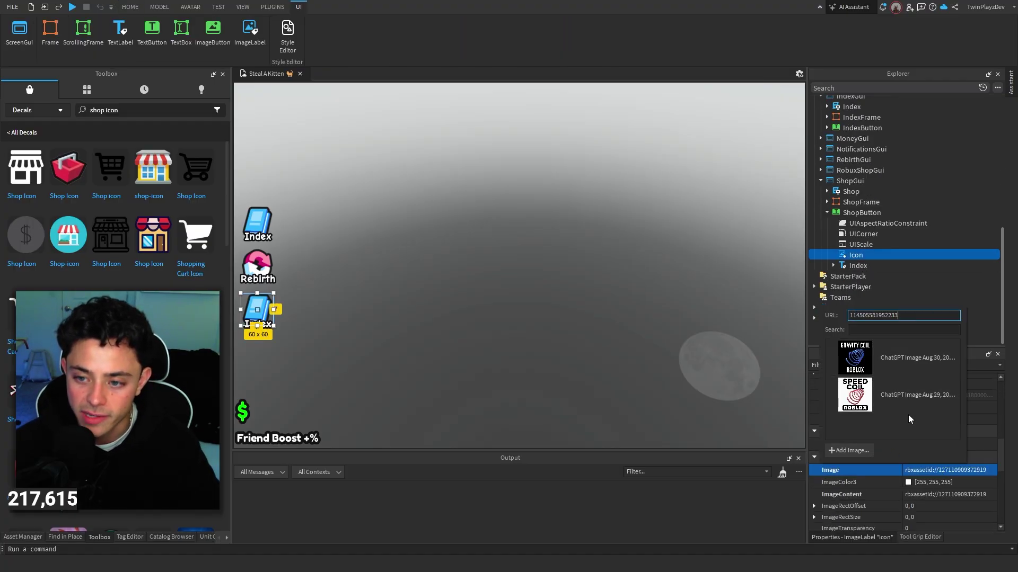
key(Return)
click(517, 255)
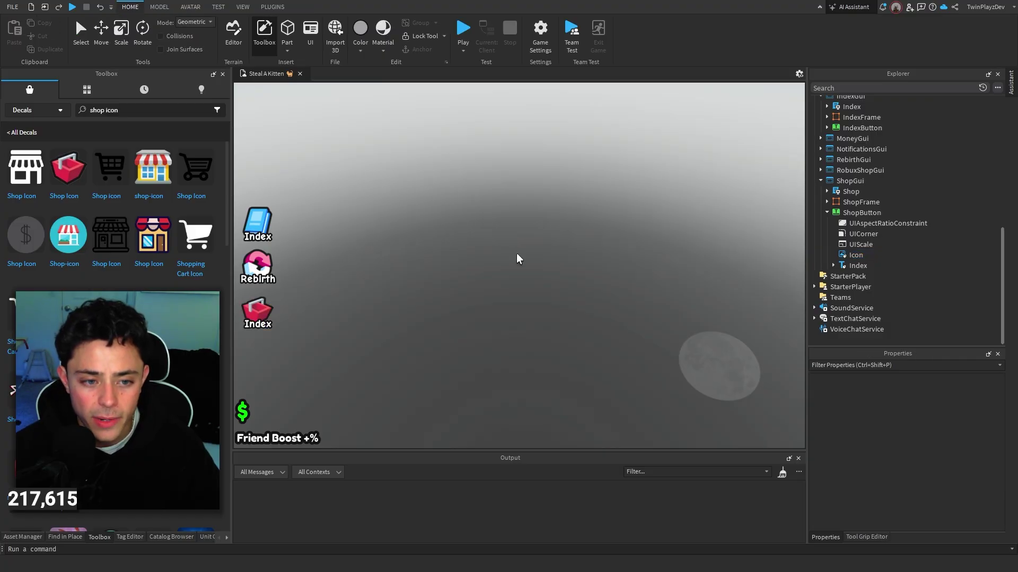
Step: Change the text of the label inside ShopButton to Shop
click(258, 324)
scroll(937, 438, down, 10)
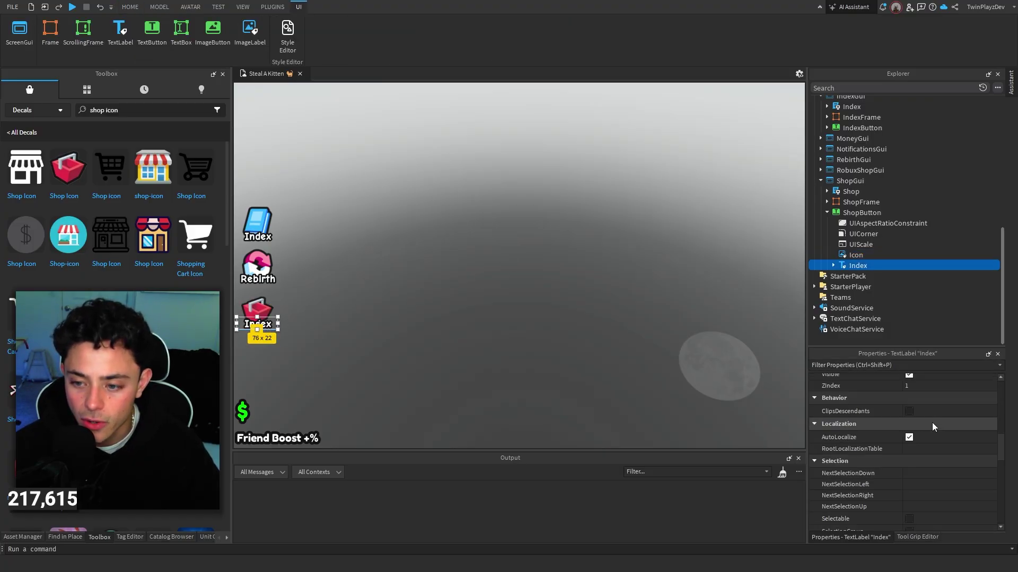
scroll(937, 438, down, 5)
click(927, 450)
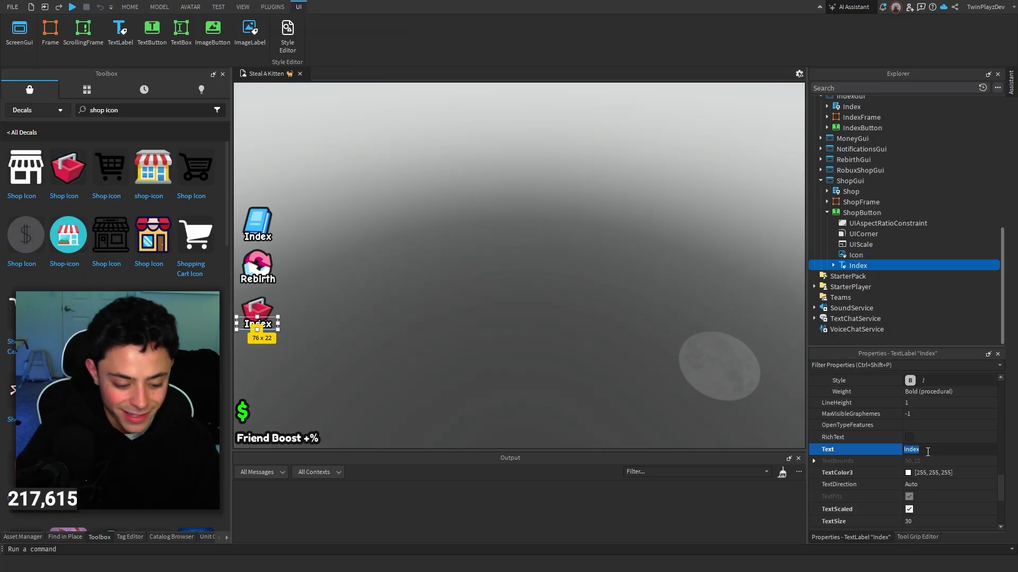
key(Return)
click(495, 257)
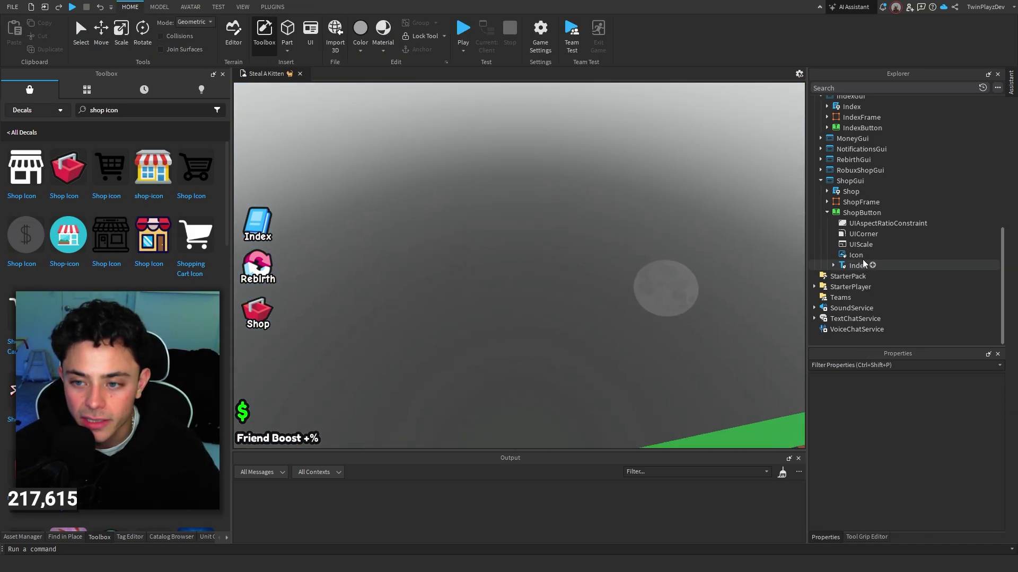
Step: Try to resize the basket Icon inside ShopButton
click(857, 255)
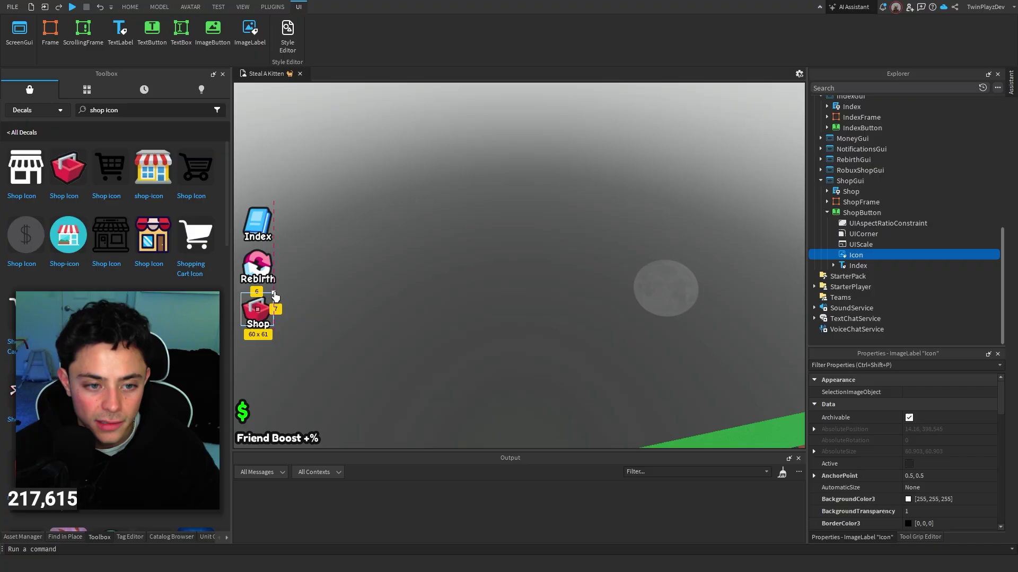
drag(275, 296, 274, 296)
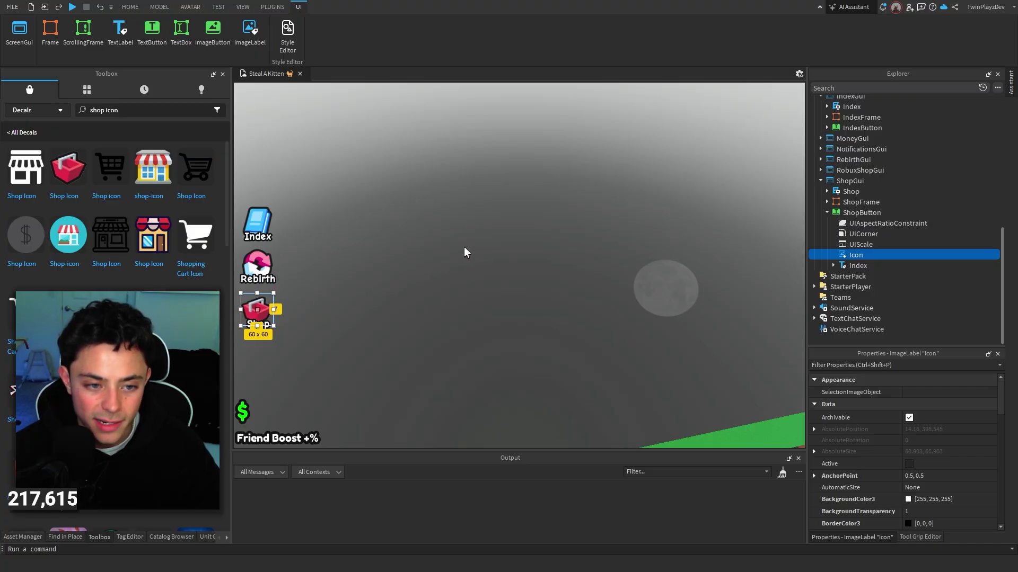
click(466, 252)
click(267, 313)
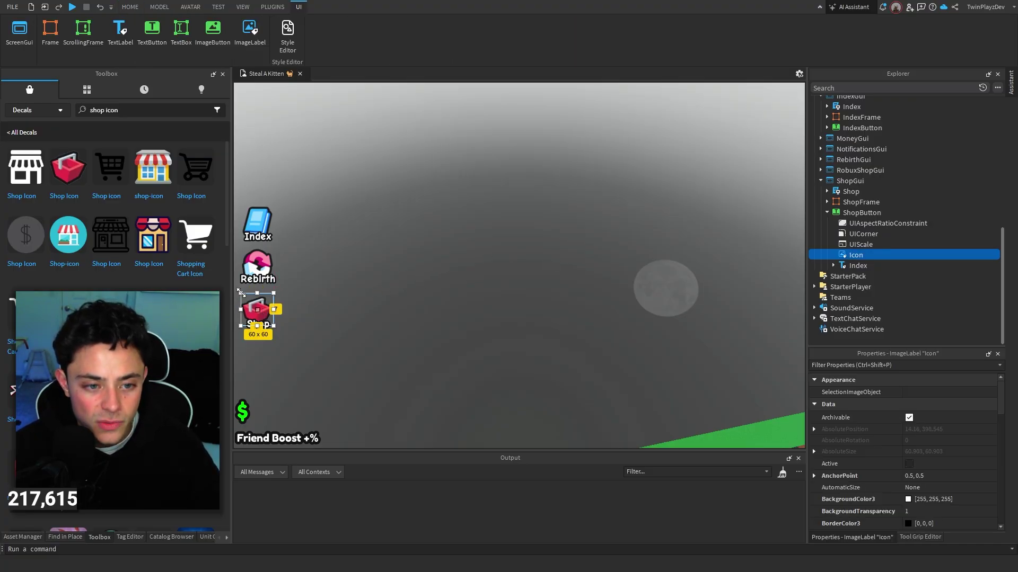
Step: Add a UIScale to the Icon inside ShopButton
click(868, 255)
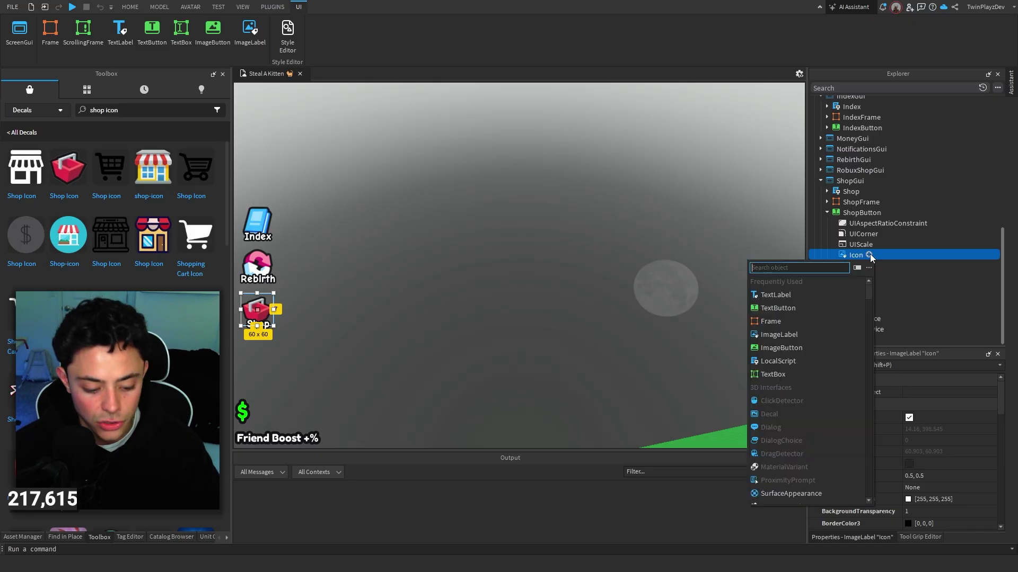
text(ui)
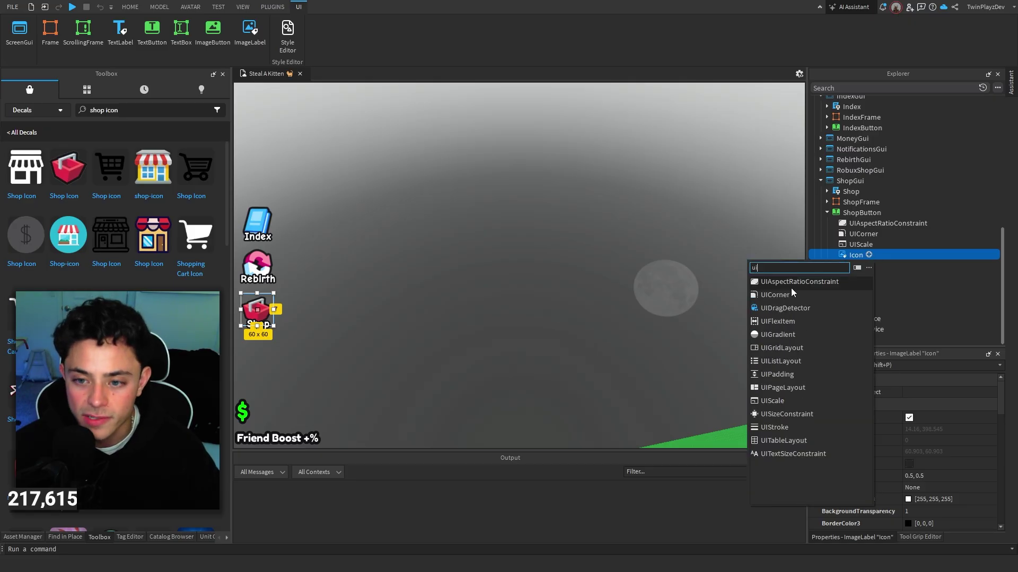
click(798, 401)
click(552, 297)
click(850, 265)
click(618, 260)
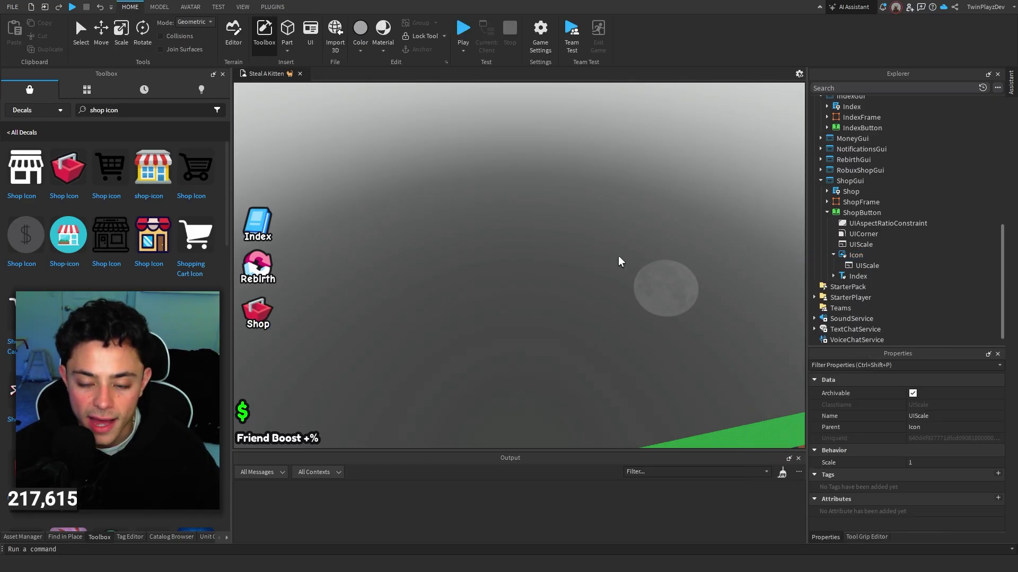
Step: Examine the Index, Rebirth and Shop buttons over the game map, and collapse ShopButton and IndexGui in the Explorer
mouse_move(472, 450)
mouse_down()
mouse_move(455, 190)
mouse_move(466, 479)
mouse_move(466, 440)
mouse_move(466, 452)
mouse_up()
right_drag(503, 280, 505, 278)
scroll(575, 340, up, 2)
right_drag(576, 340, 576, 340)
key(w)
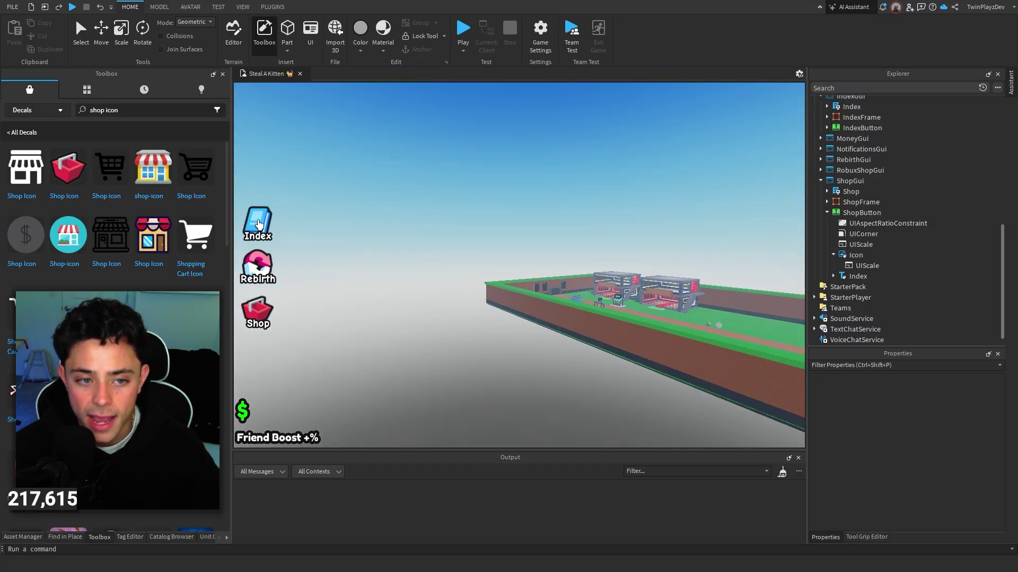
click(827, 213)
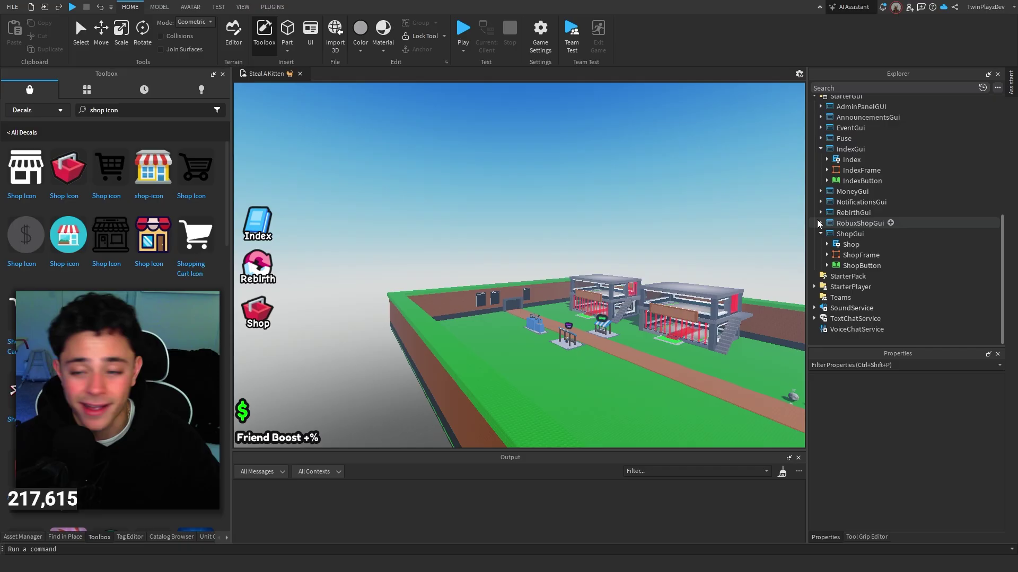
click(820, 149)
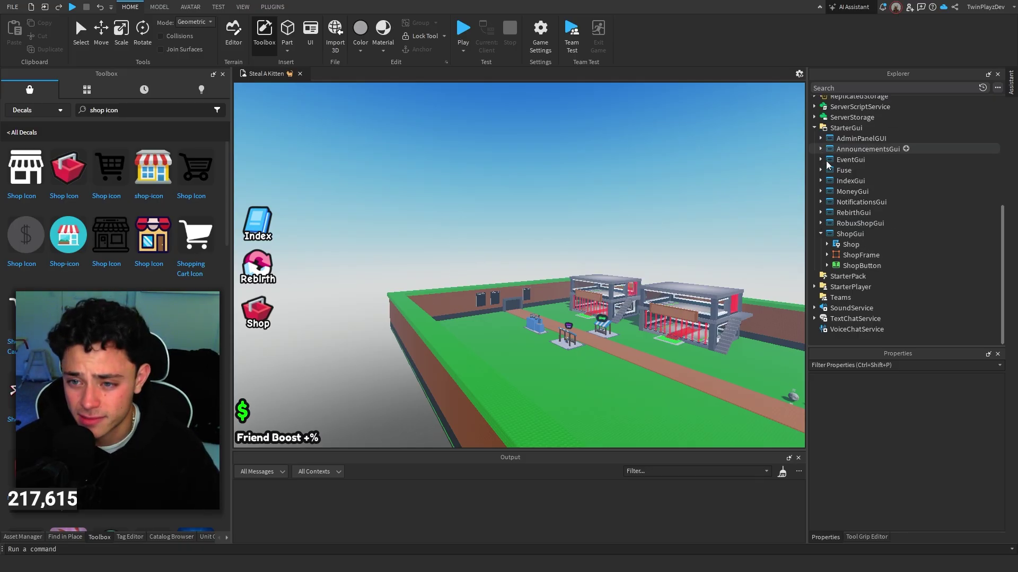
Step: Open the Rebirth script in RebirthGui and the Shop script in ShopGui for editing
double_click(829, 213)
double_click(861, 224)
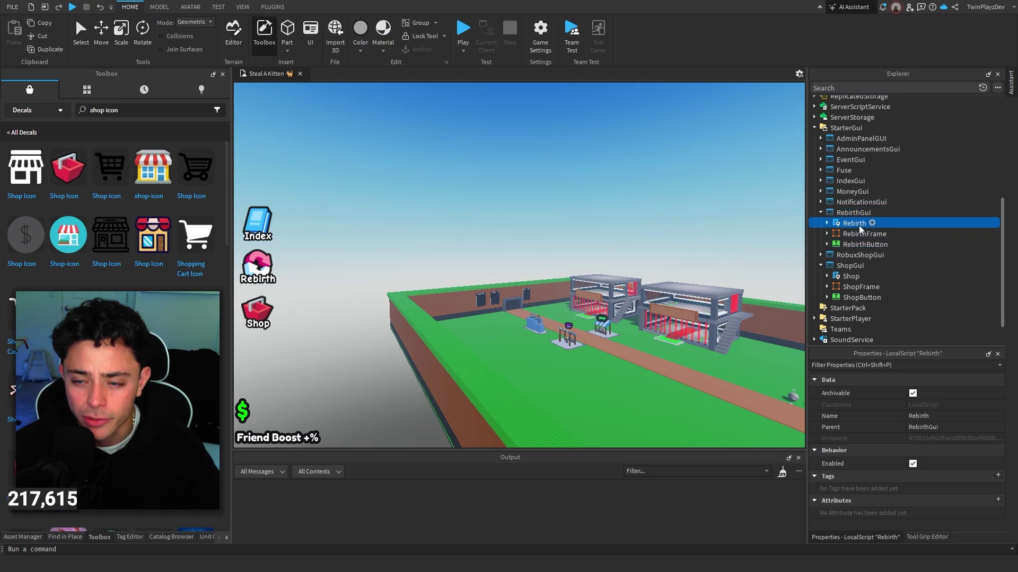
click(267, 73)
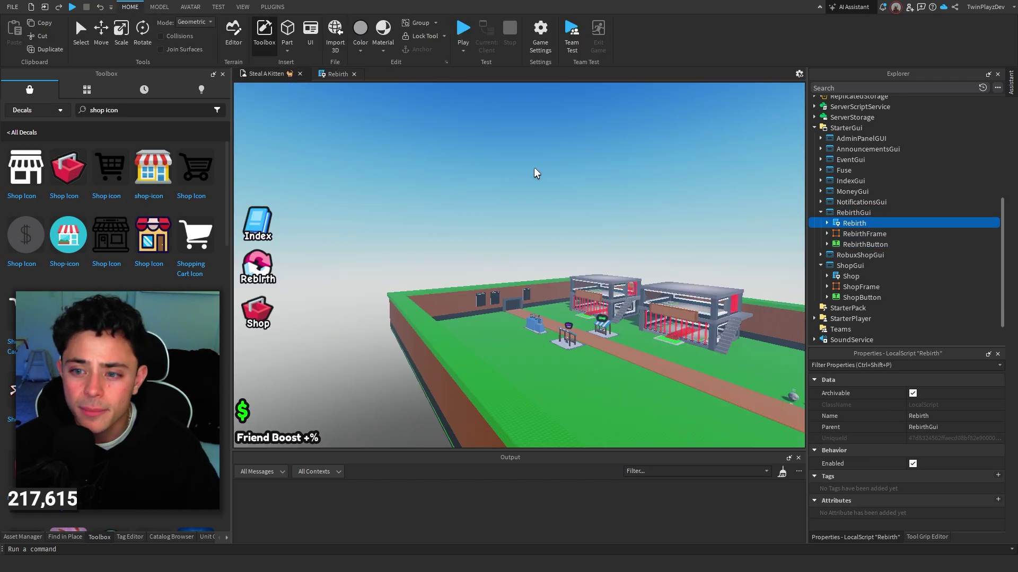
double_click(848, 277)
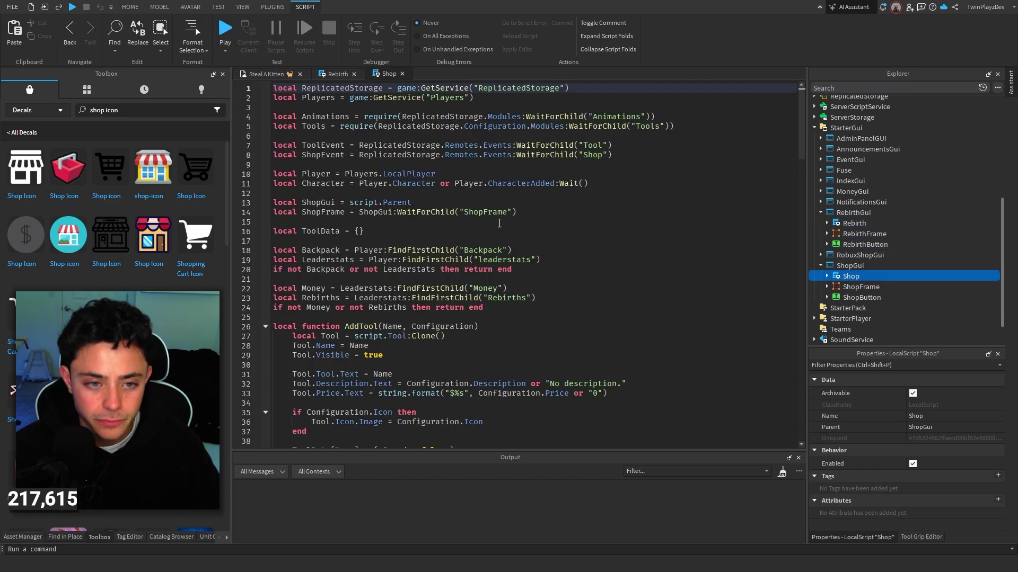
Step: Below the ShopFrame variable in the Shop script, add the line local ShopButton = ShopGui:WaitForChild("ShopButton")
click(519, 212)
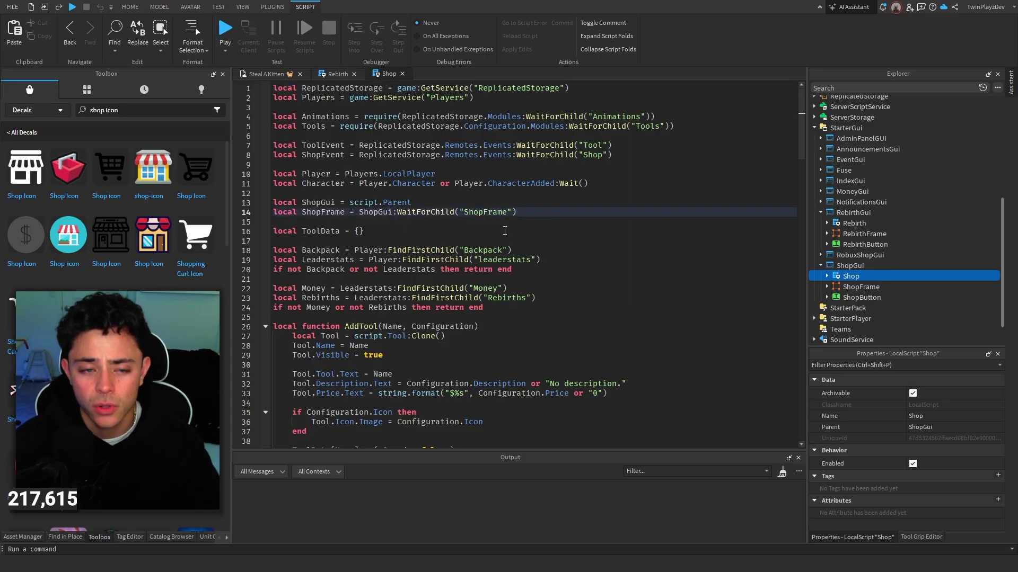
text(\)
key(Return)
key(BackSpace)
key(BackSpace)
key(Return)
text(local)
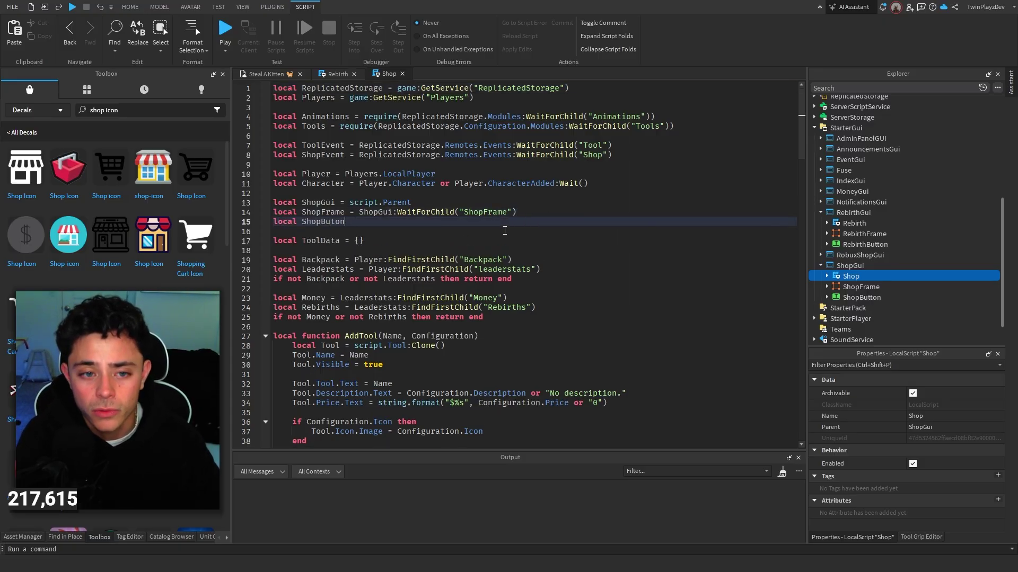
text( ShopButton = Shop)
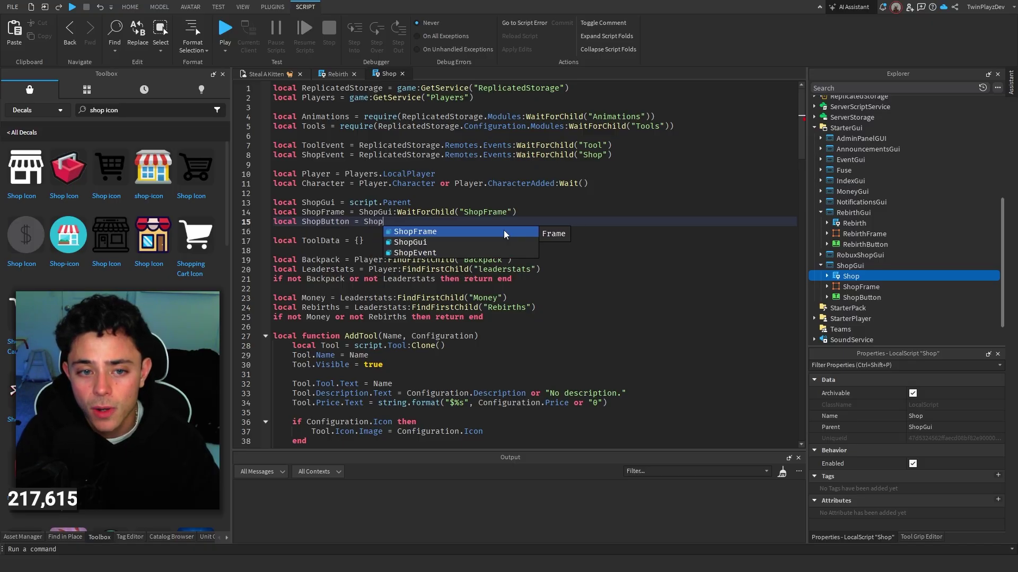
text(FraGui)
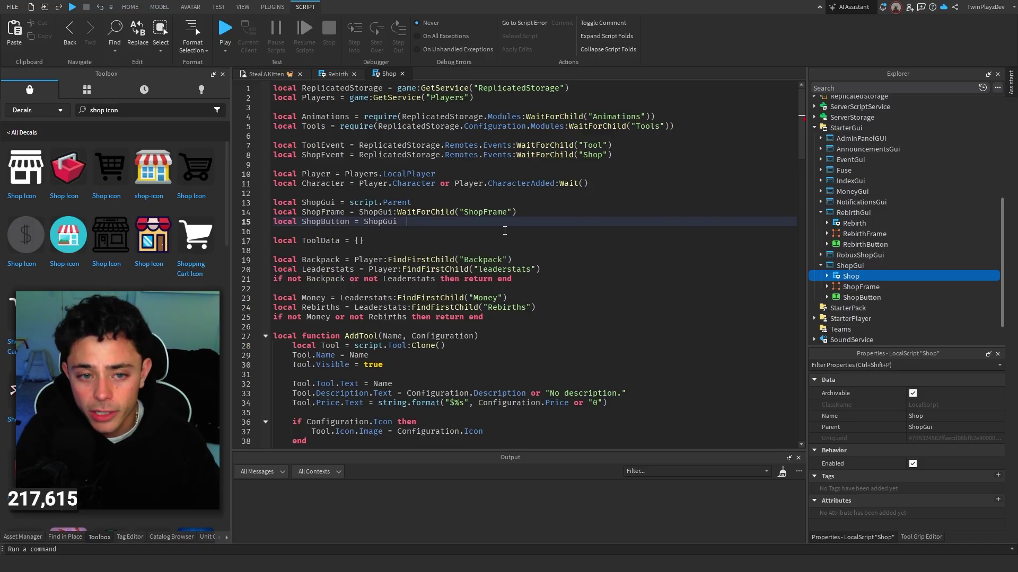
text(:WaitForChild("ShopButton)
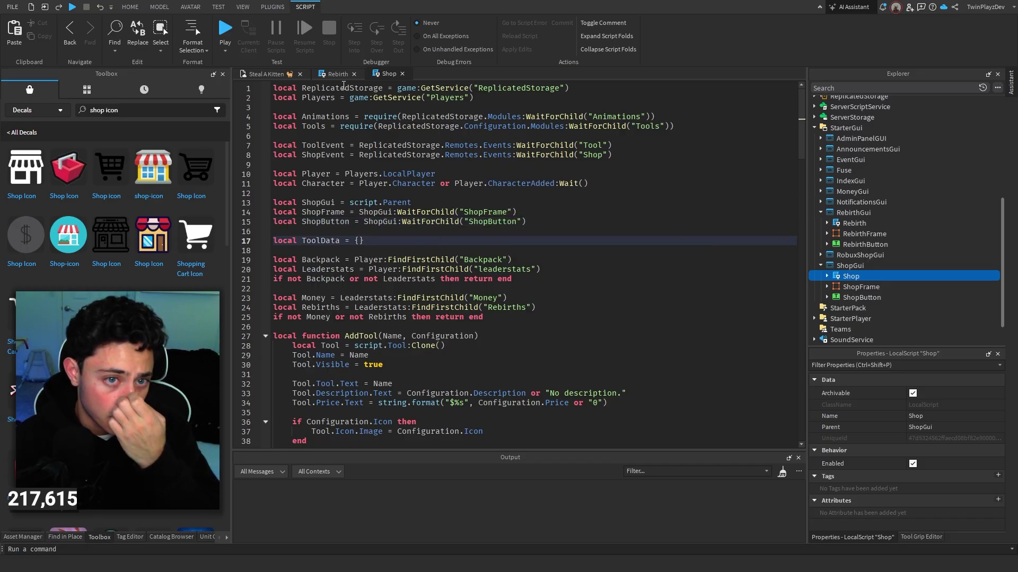
Step: Search the Rebirth script for RebirthButton and copy its whole Activated handler
click(338, 74)
double_click(351, 239)
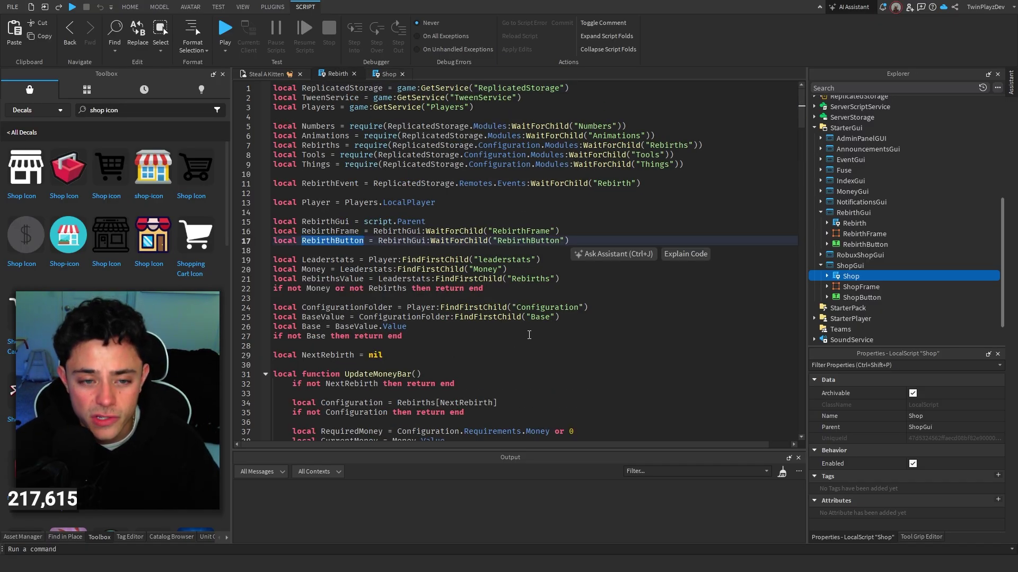
key(ctrl+f)
text(Rebir)
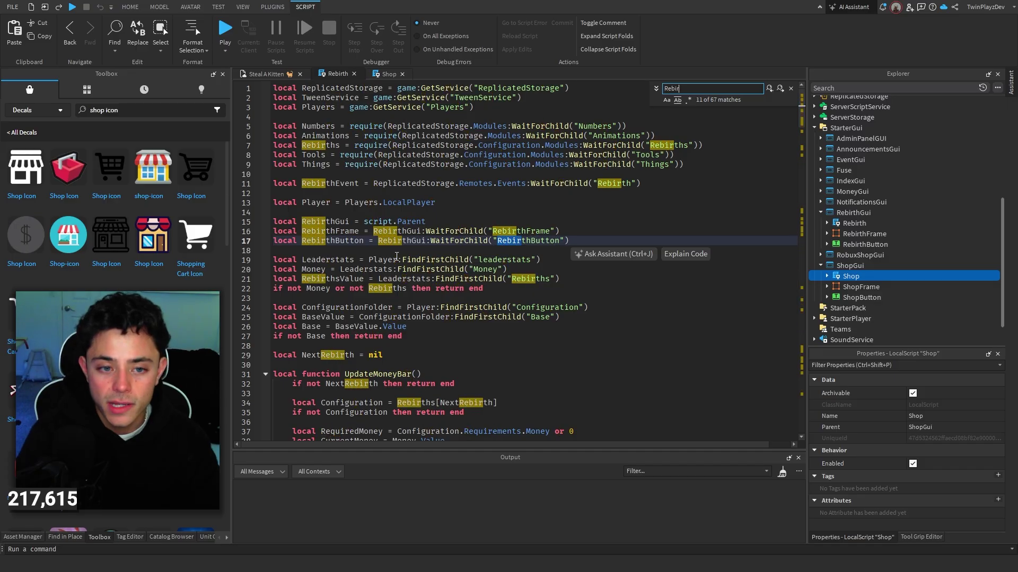
text(thButton)
key(Return)
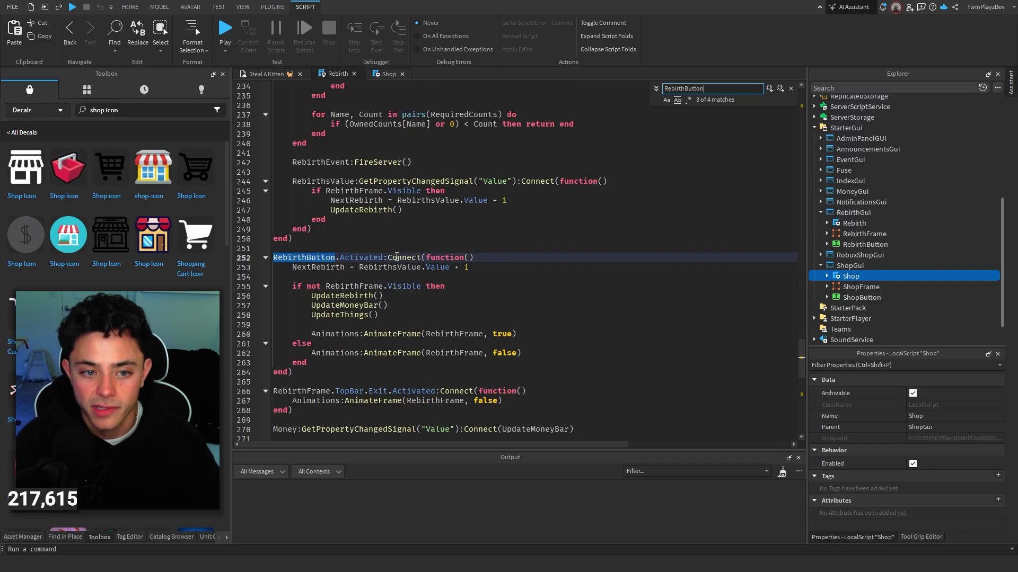
scroll(521, 283, down, 3)
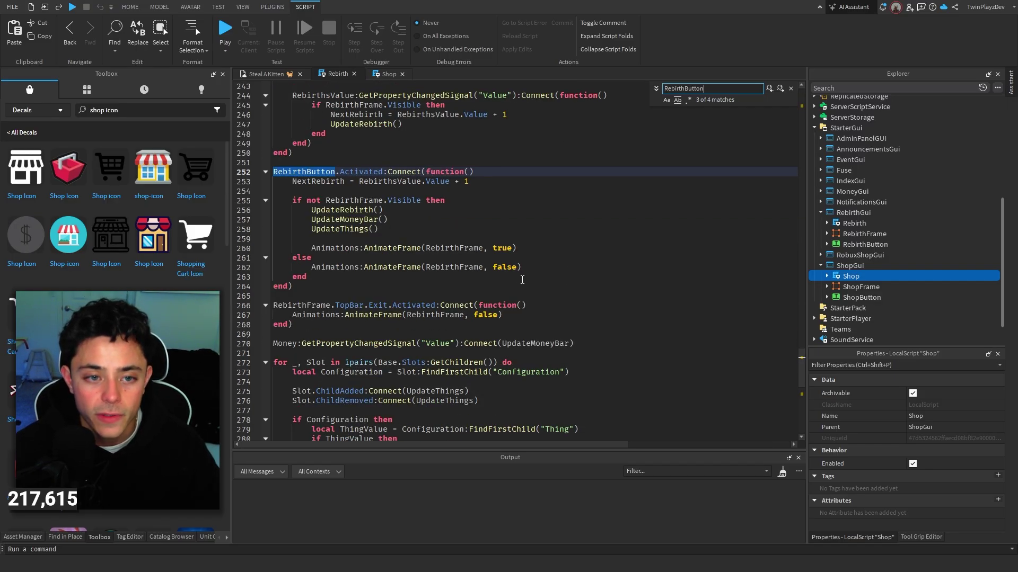
drag(292, 287, 274, 169)
key(ctrl+c)
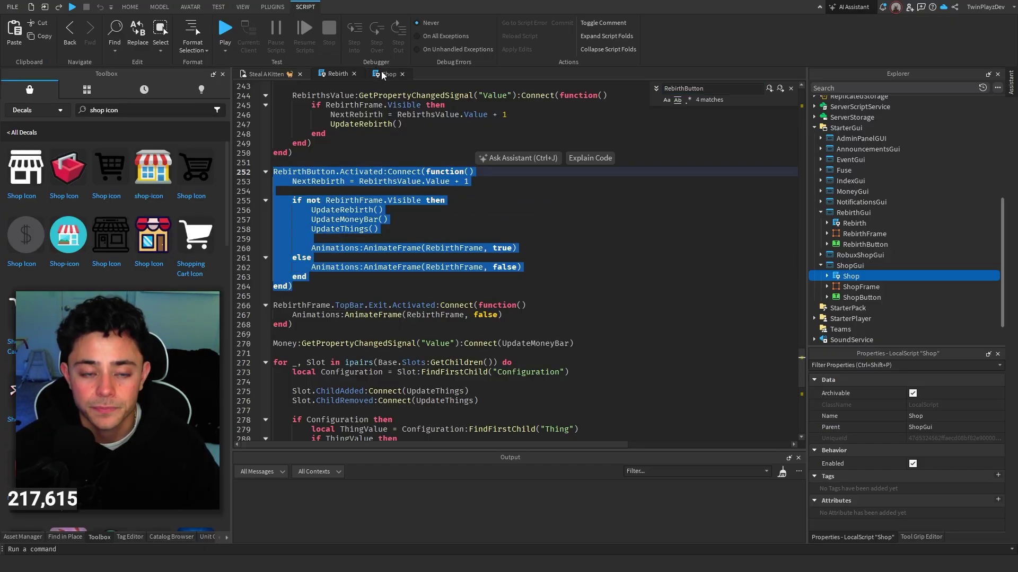
Step: Paste the copied handler into the Shop script below the Money and Rebirths check, above the AddTool function
click(383, 75)
click(499, 320)
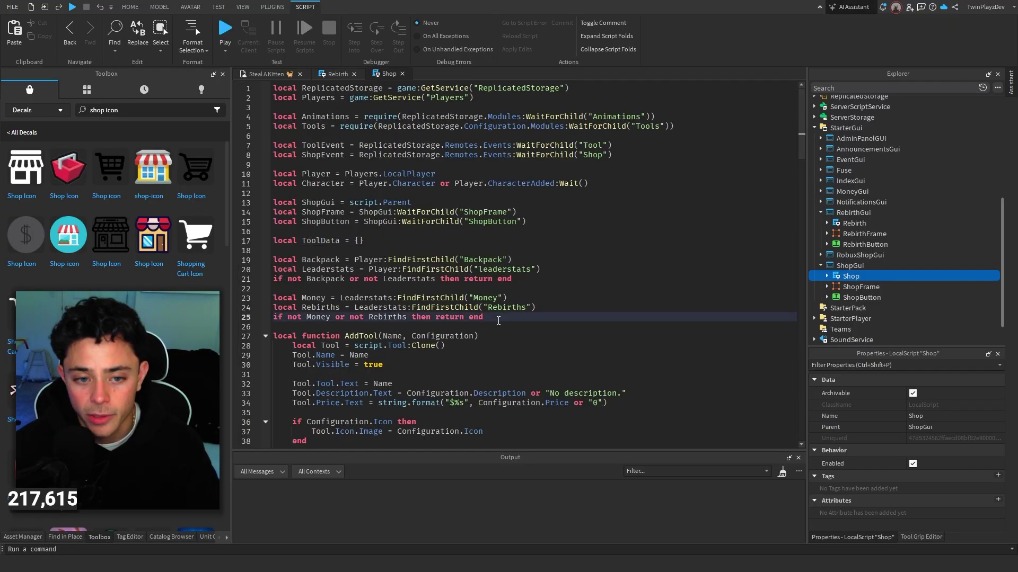
key(Return)
key(Return)
key(ctrl+v)
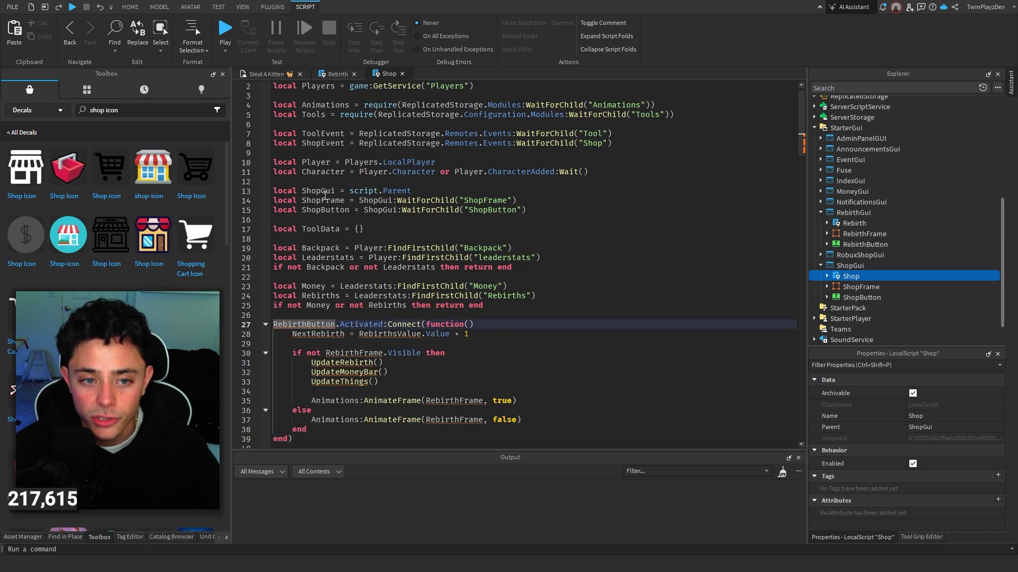
Step: Replace RebirthButton with ShopButton in the pasted Activated handler
double_click(318, 191)
double_click(322, 200)
double_click(325, 210)
click(311, 324)
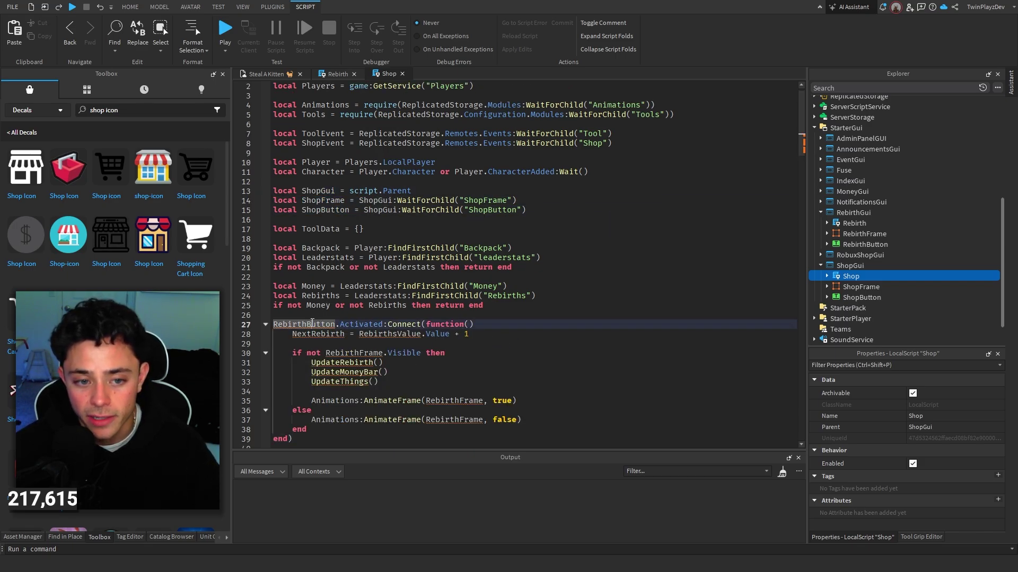
double_click(312, 324)
text(ShopButton)
Step: Delete the NextRebirth assignment and the blank line after it from the ShopButton handler
click(380, 343)
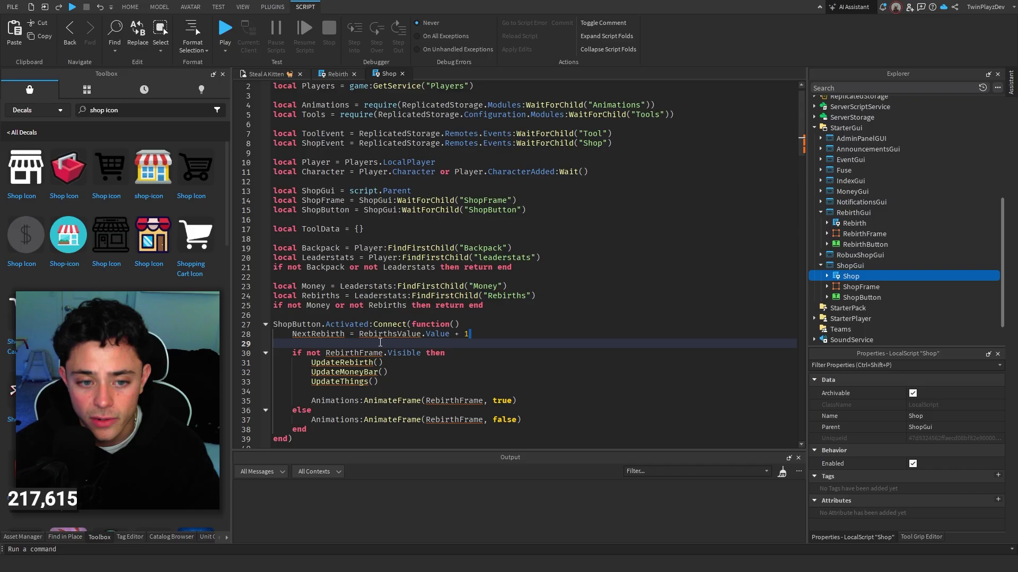
drag(265, 339, 265, 335)
key(BackSpace)
click(333, 344)
key(BackSpace)
key(BackSpace)
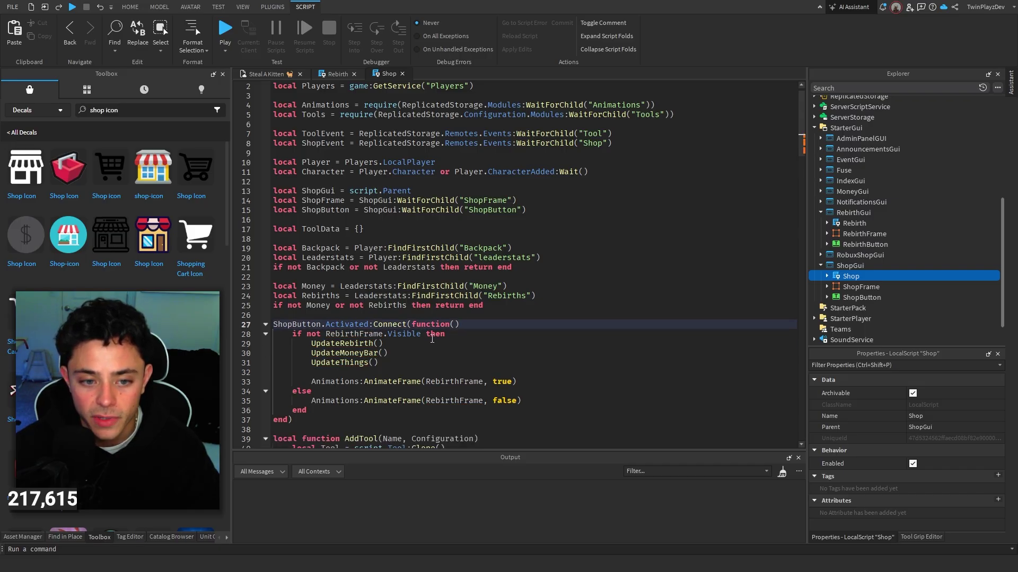
Step: Replace all three RebirthFrame references in the ShopButton handler with ShopFrame
double_click(333, 200)
key(ctrl+c)
double_click(366, 334)
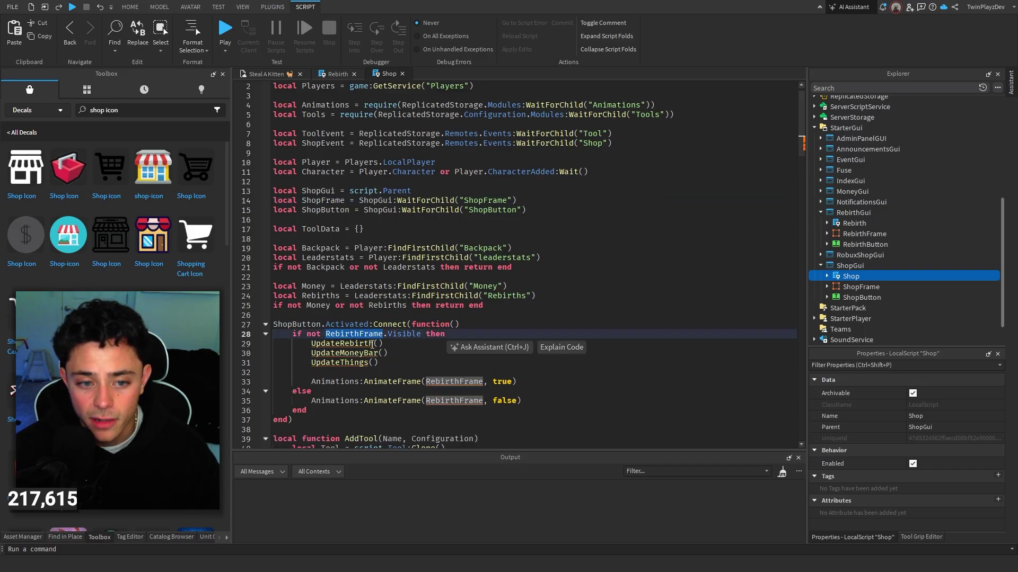
key(ctrl+v)
double_click(453, 381)
key(ctrl+v)
double_click(453, 401)
key(ctrl+v)
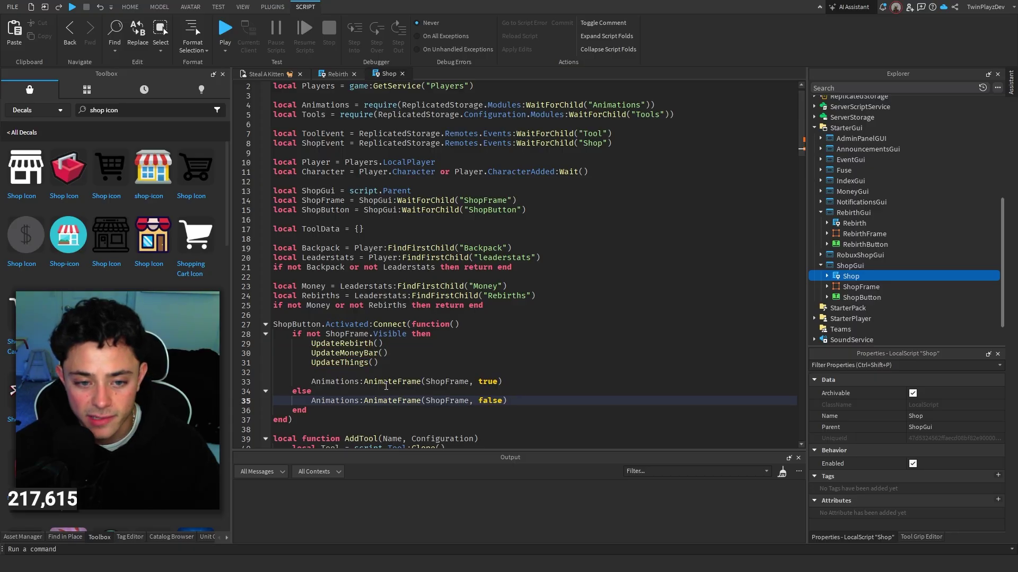
Step: Remove the UpdateRebirth, UpdateMoneyBar and UpdateThings calls and the blank line after them from the ShopButton handler
drag(379, 363, 275, 345)
key(BackSpace)
key(BackSpace)
click(398, 346)
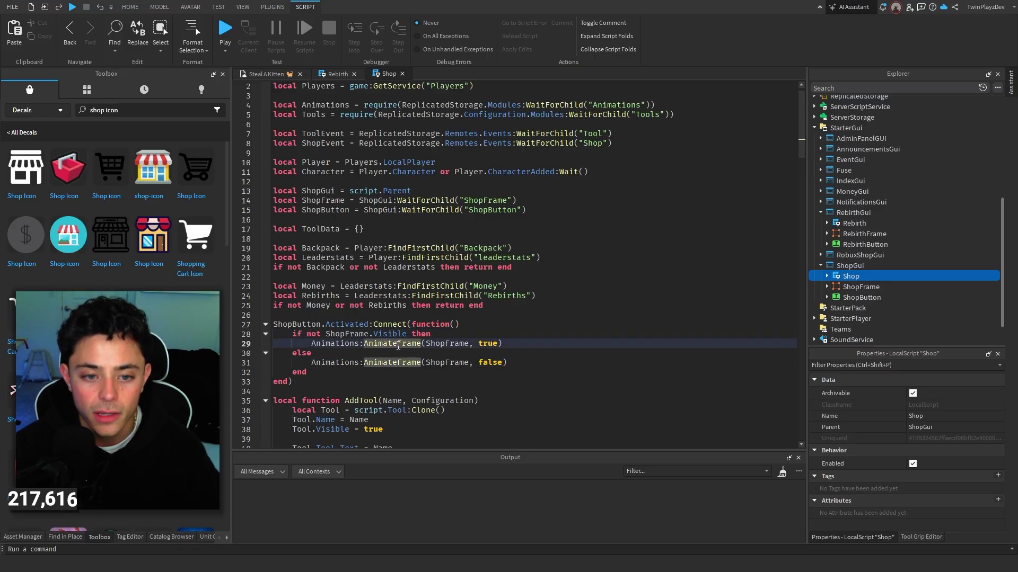
click(321, 387)
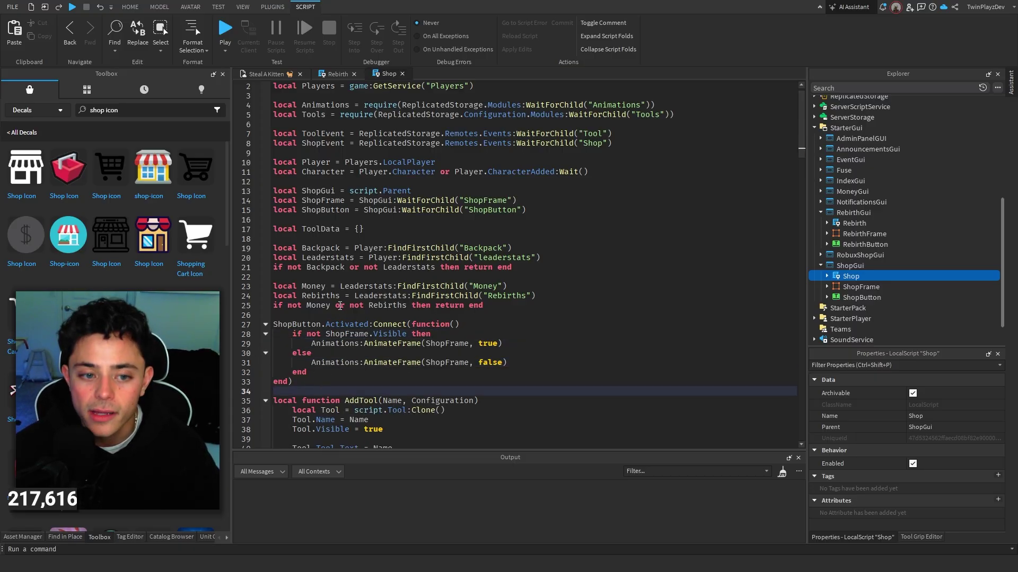
Step: Collapse the UpdateRebirths and UpdateOwned functions and examine the ShopFrame visibility and ShopEvent handlers below them
scroll(418, 221, down, 19)
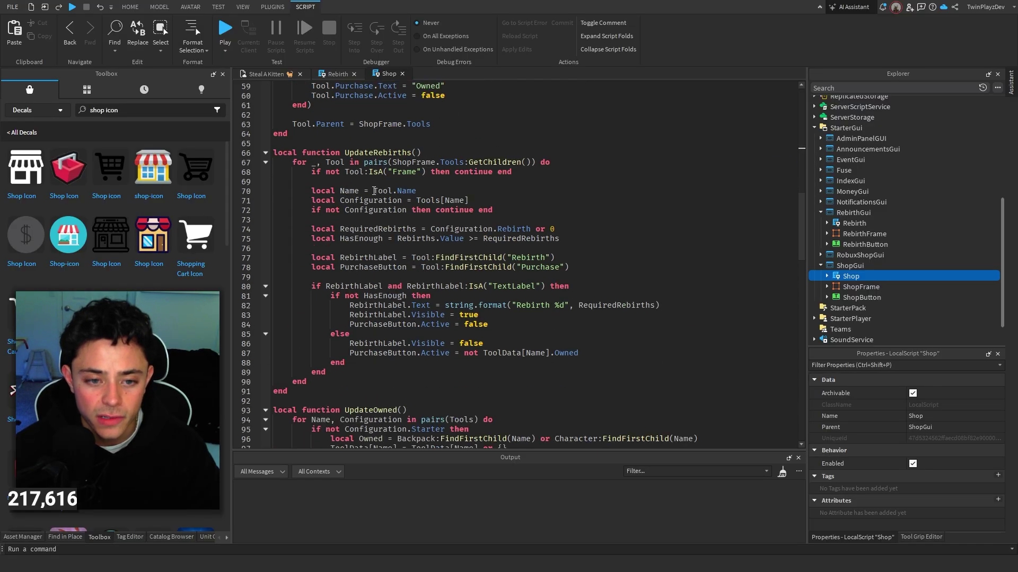
click(266, 153)
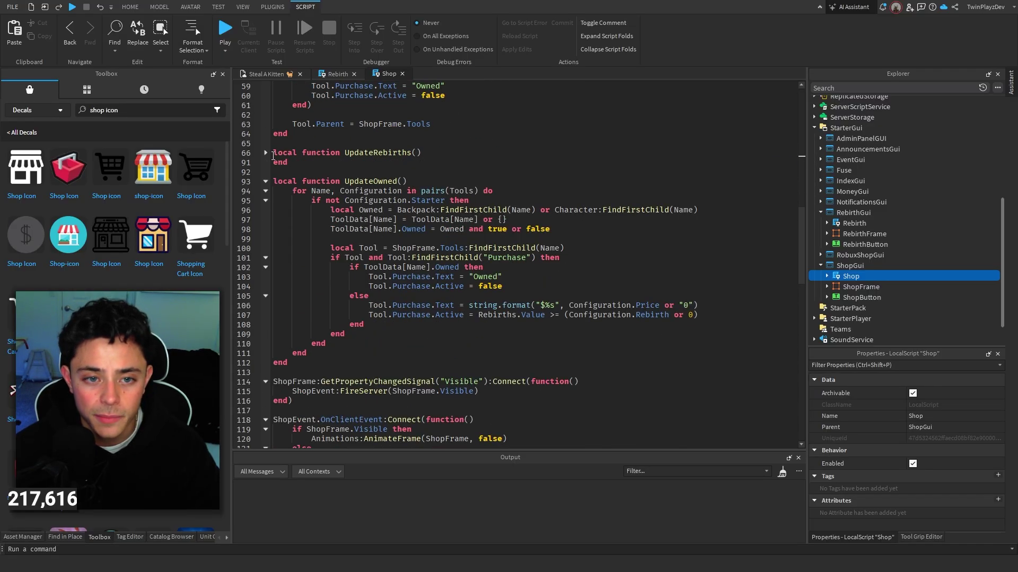
click(267, 181)
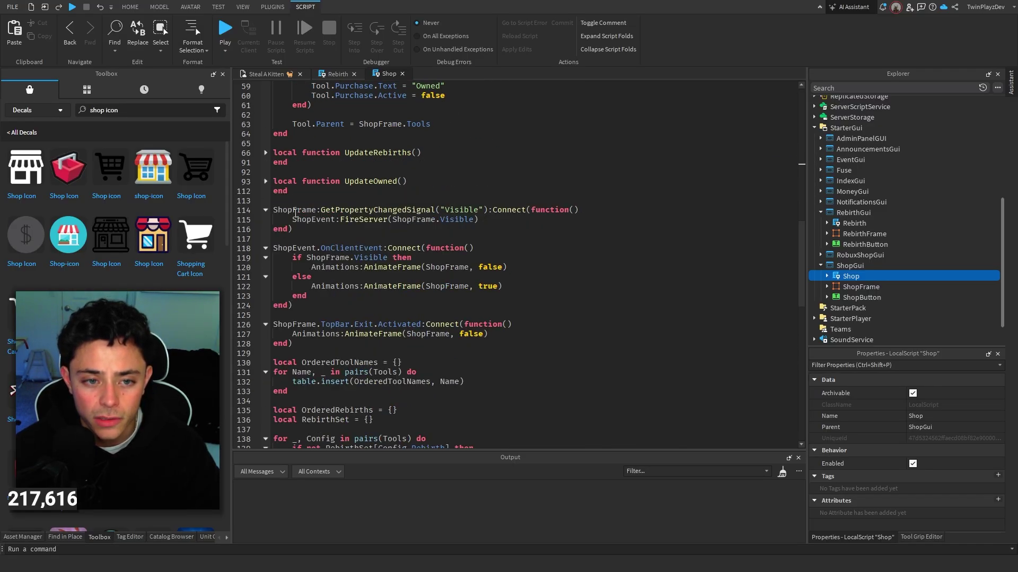
click(337, 228)
click(366, 220)
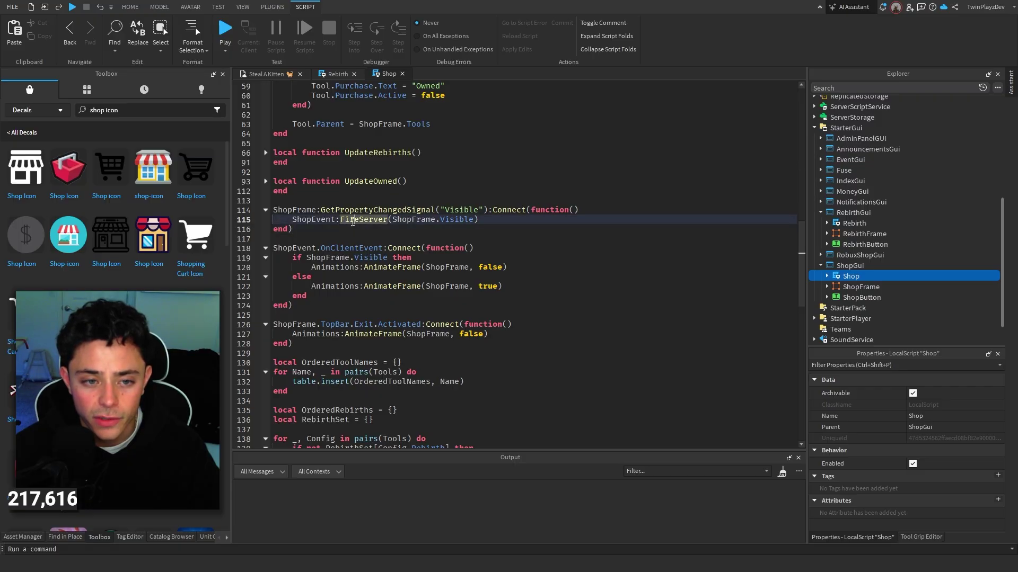
click(318, 219)
click(298, 211)
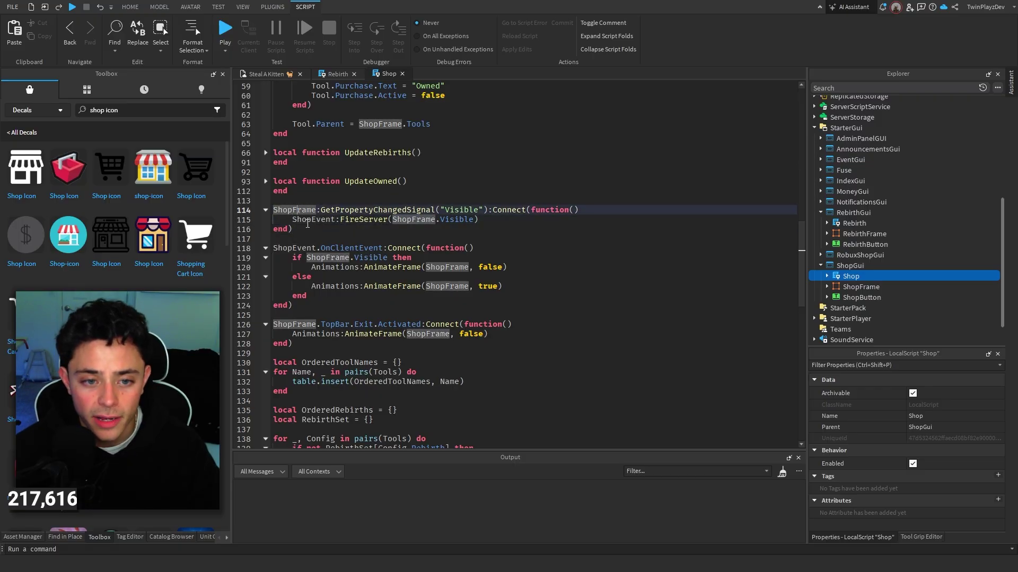
click(362, 259)
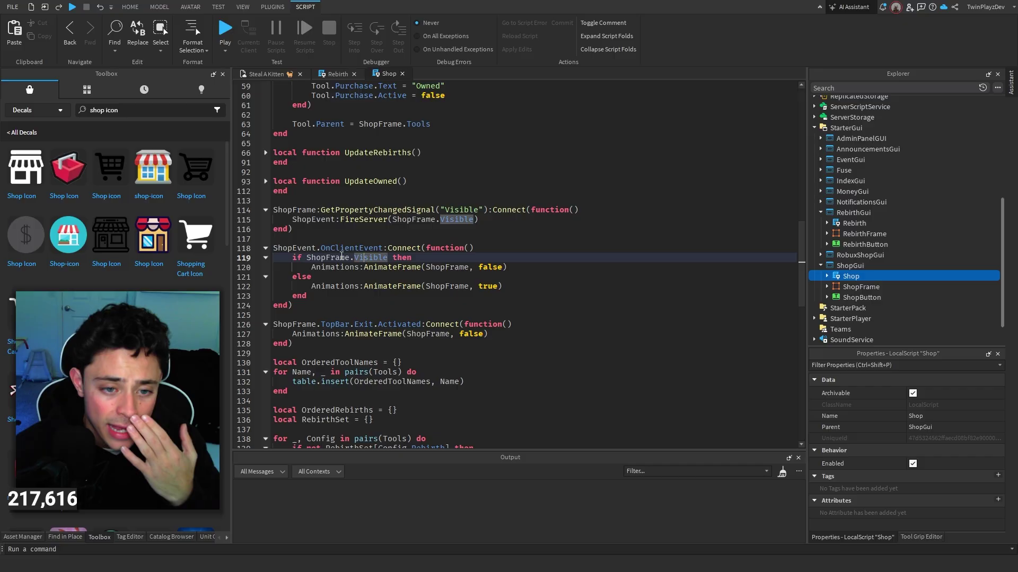
Step: Review the rest of the Shop script, including the ShopEvent.OnClientEvent handler and the tool ordering loops
scroll(334, 262, down, 2)
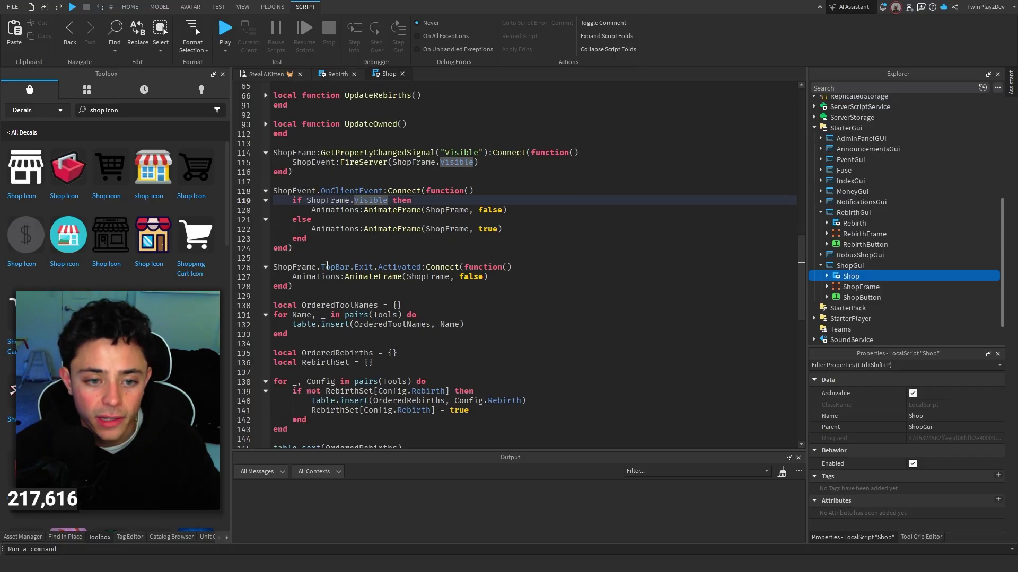
click(266, 315)
scroll(393, 294, down, 3)
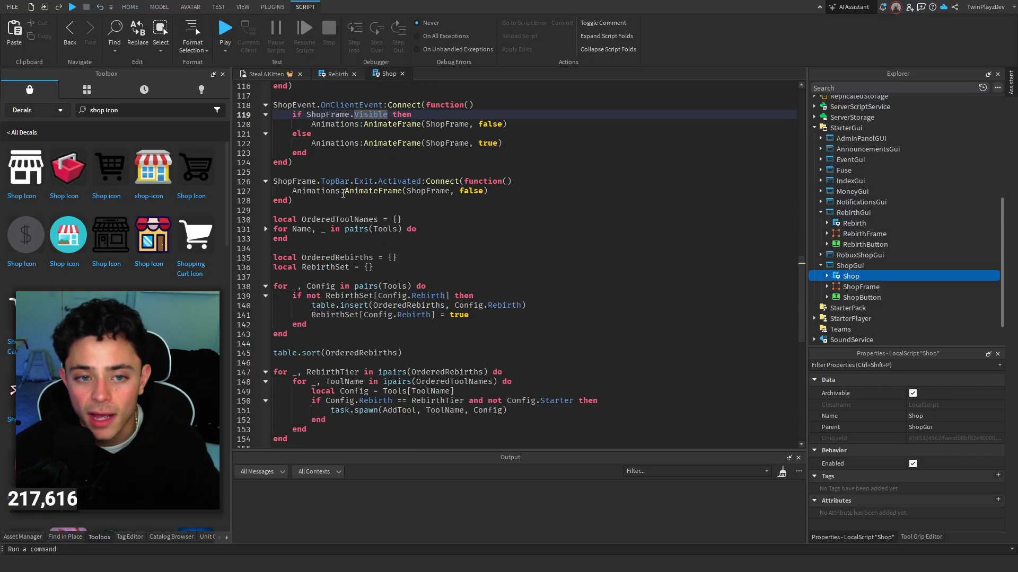
scroll(343, 194, down, 1)
scroll(345, 229, up, 3)
click(302, 163)
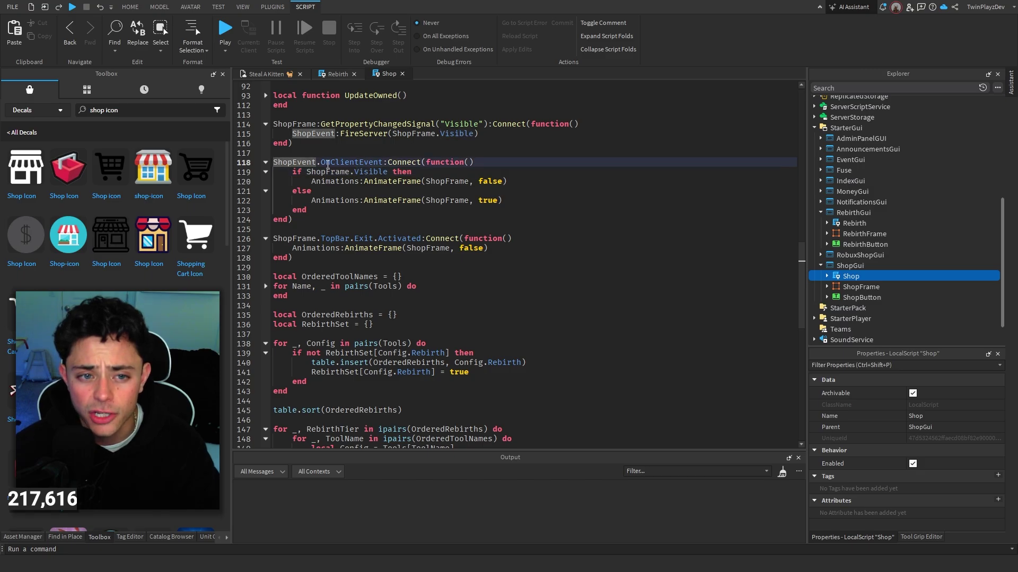
drag(273, 162, 294, 220)
click(351, 200)
scroll(347, 212, down, 5)
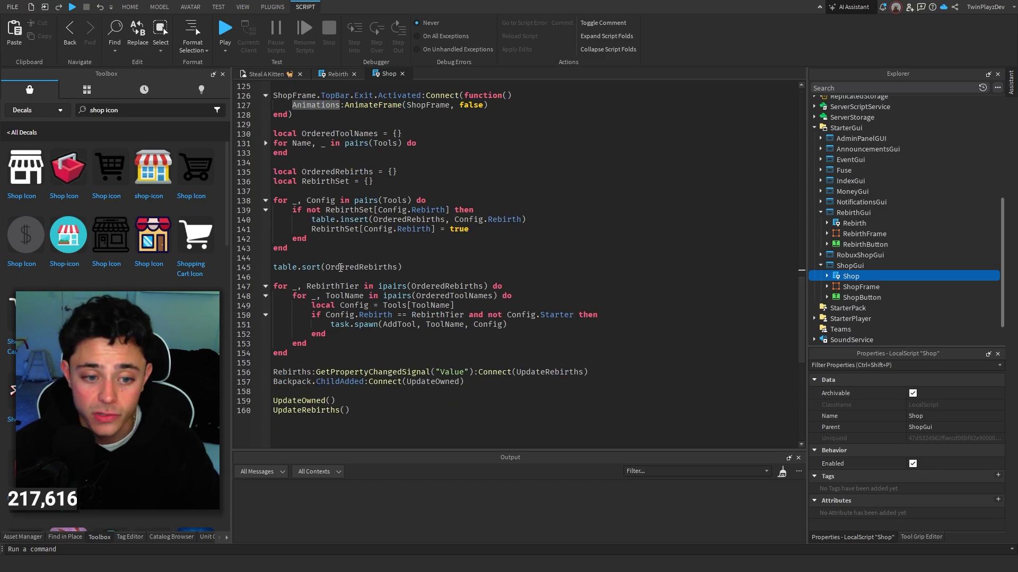
scroll(350, 420, up, 20)
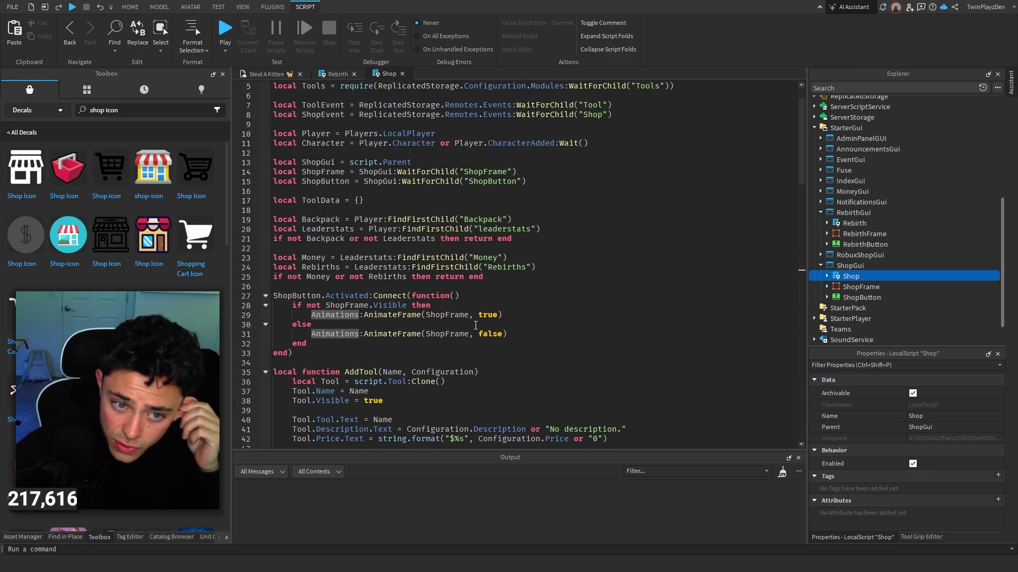
Step: Return to the Steal A Kitten game view and start a play test
click(283, 71)
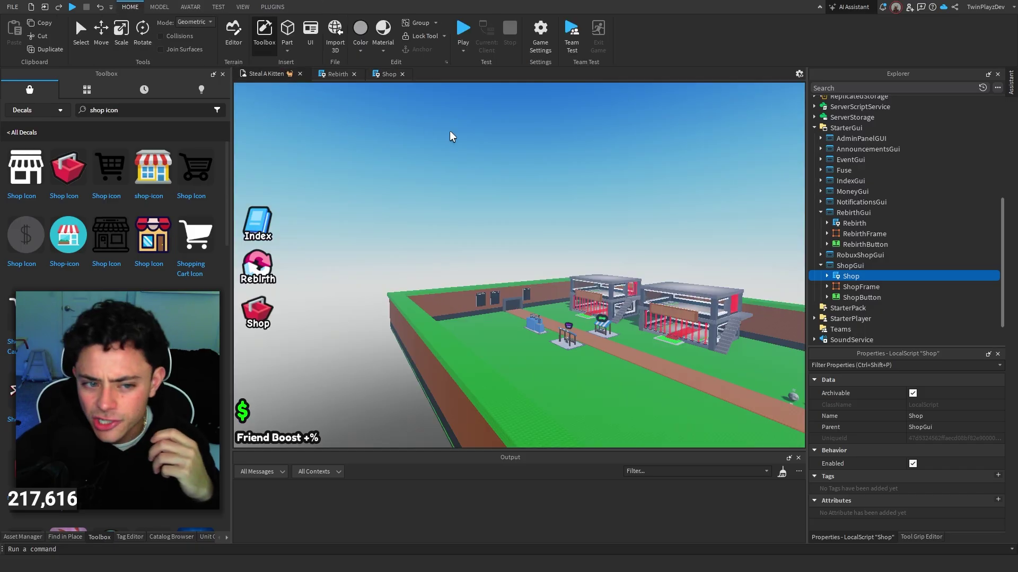
click(462, 35)
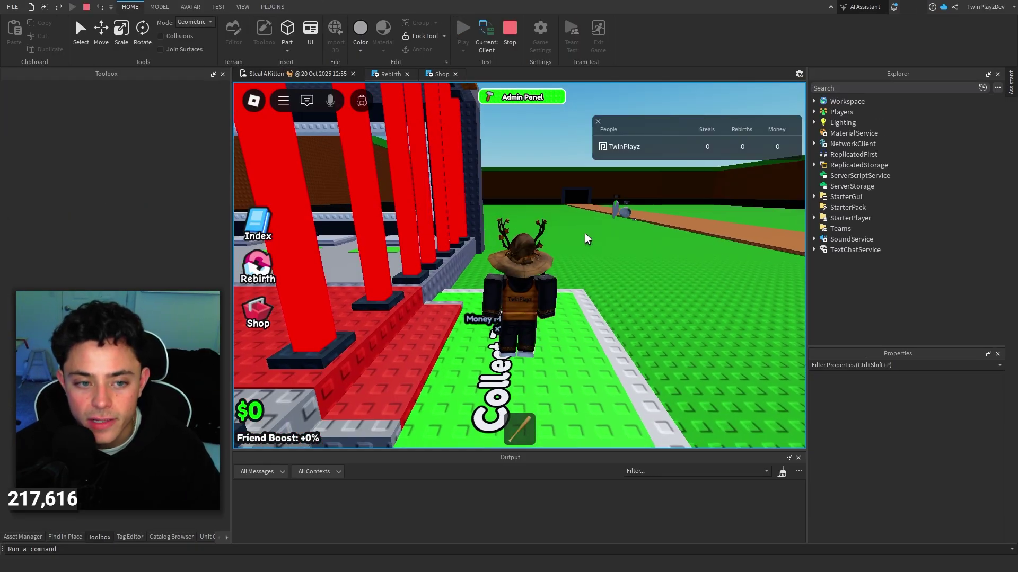
Step: Walk the character out onto the play area and clear the output log
key(w)
right_drag(596, 275, 595, 276)
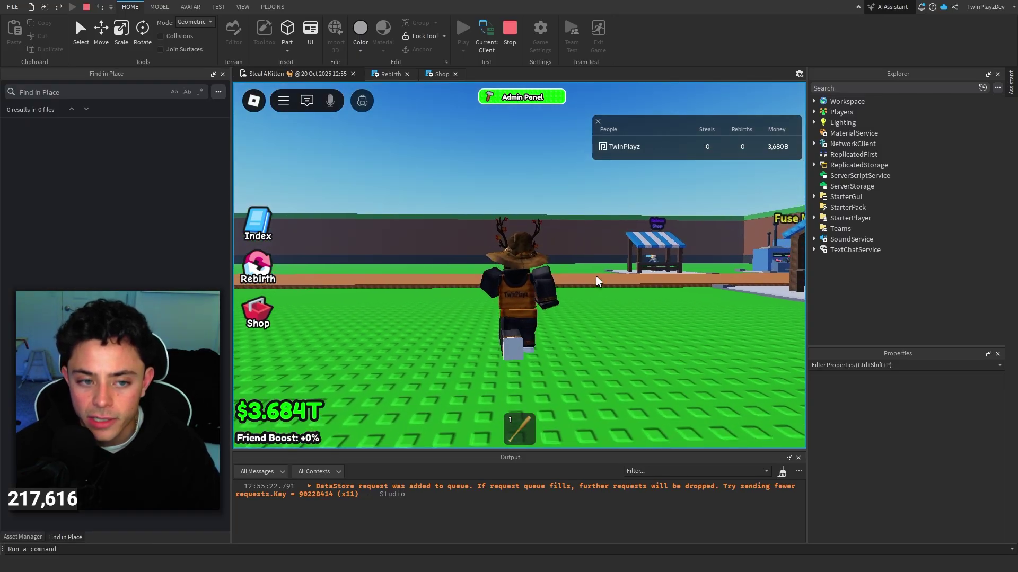
click(782, 471)
right_drag(643, 326, 644, 325)
key(a)
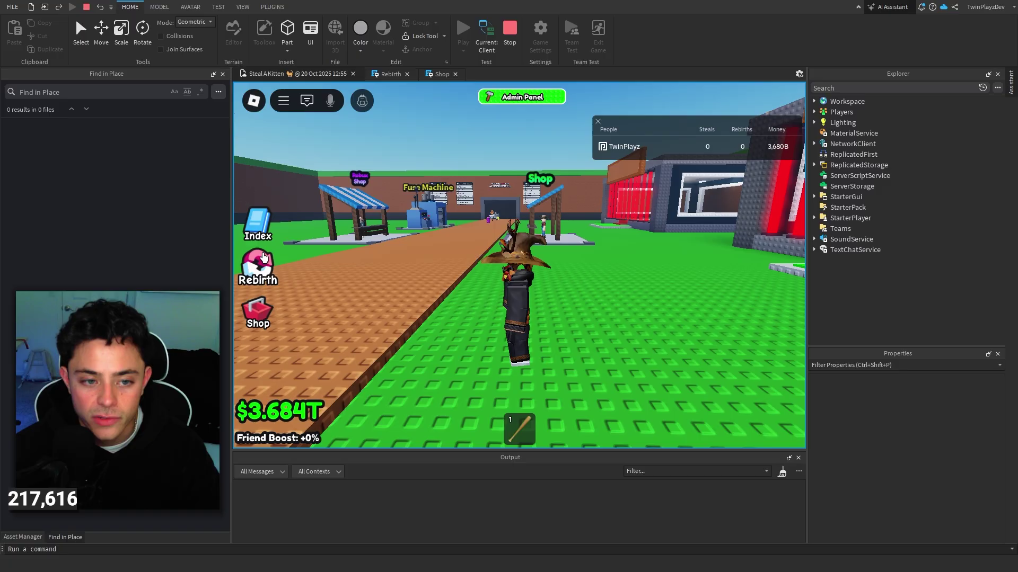
Step: Test the new Shop button by opening the Shop frame, browsing its items and closing it
click(260, 324)
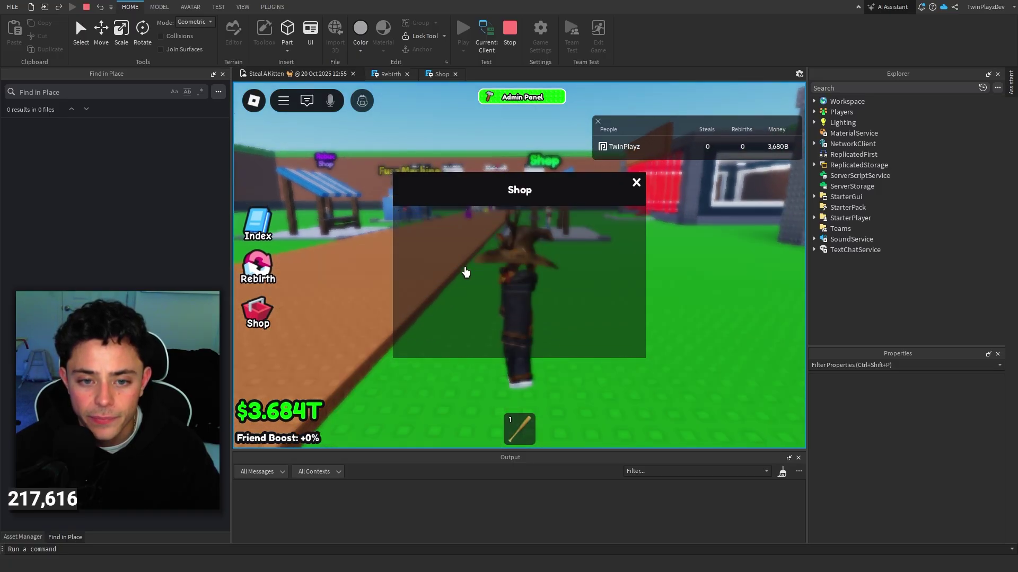
scroll(467, 278, down, 3)
scroll(468, 286, down, 1)
scroll(509, 265, up, 5)
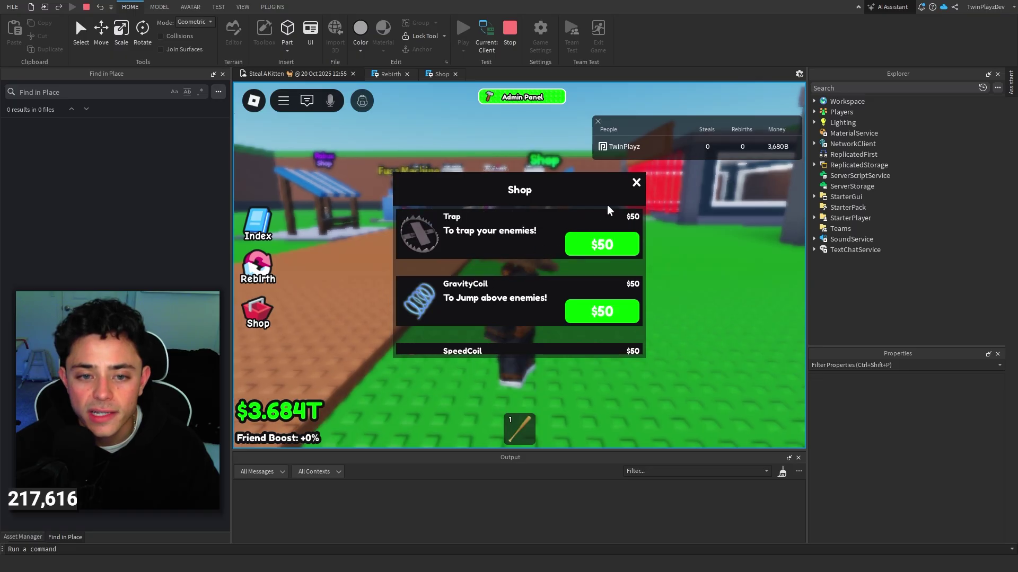
click(637, 184)
Step: Walk the character to the Robux Shop stand, open its shop frame and close it again
key(w)
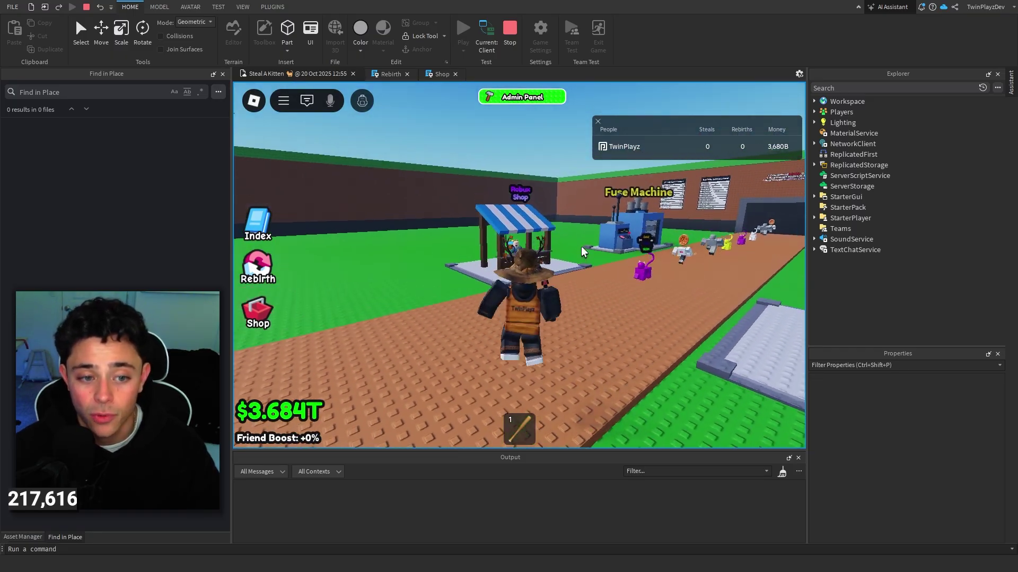
key(w)
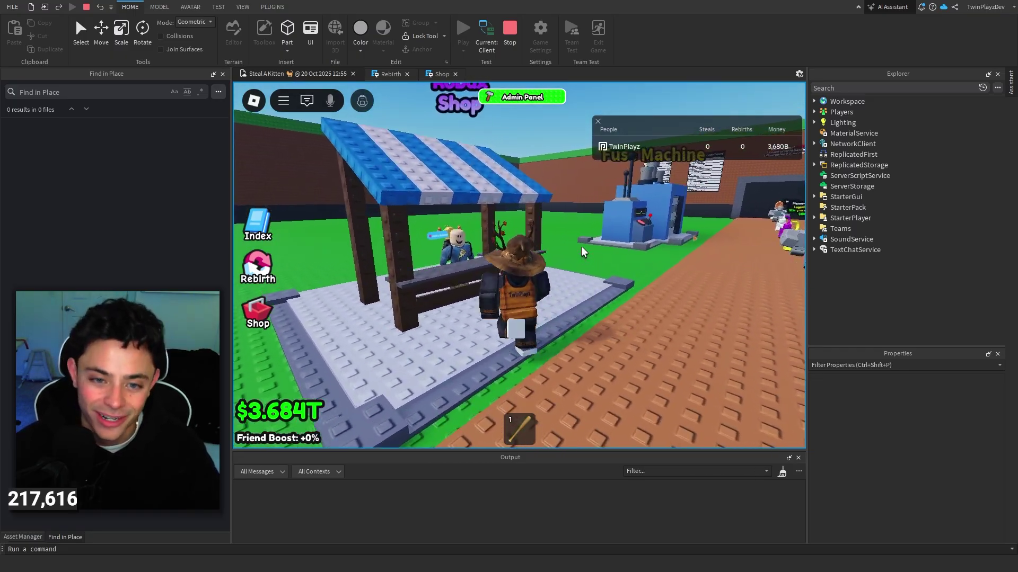
key(e)
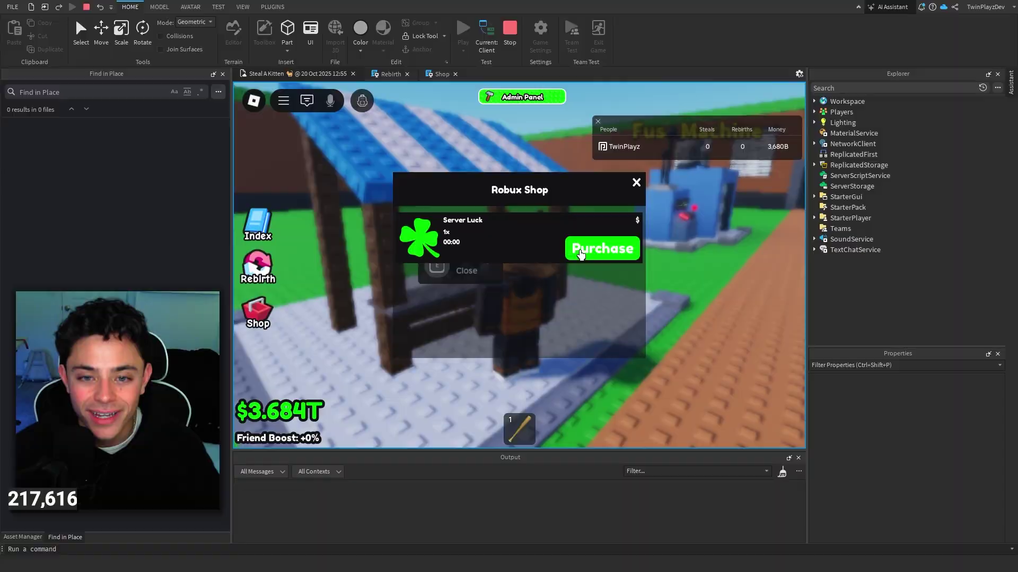
click(636, 188)
key(s)
Step: Open the Shop frame once more with the Shop button and stop the play test
click(265, 313)
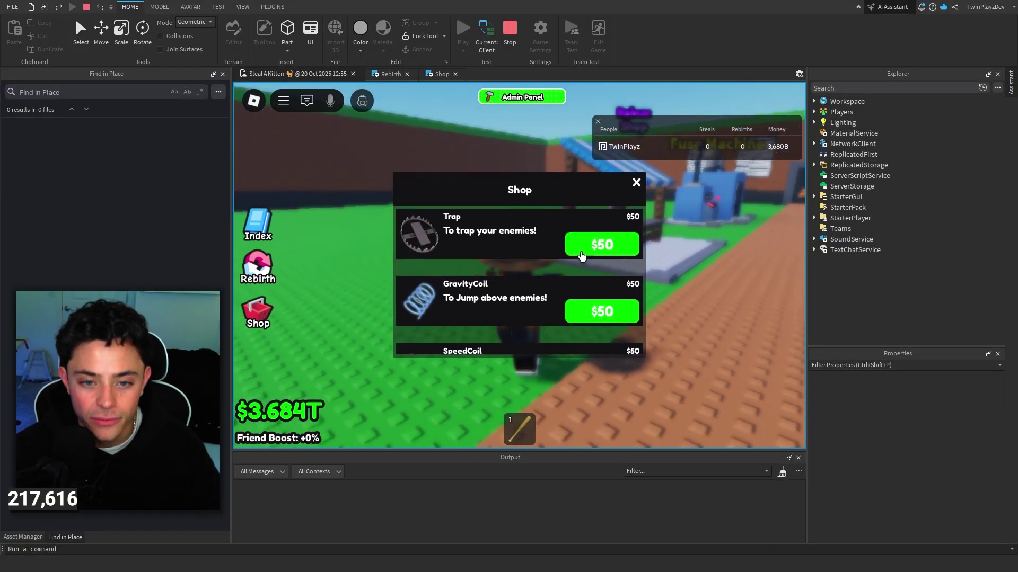
key(w)
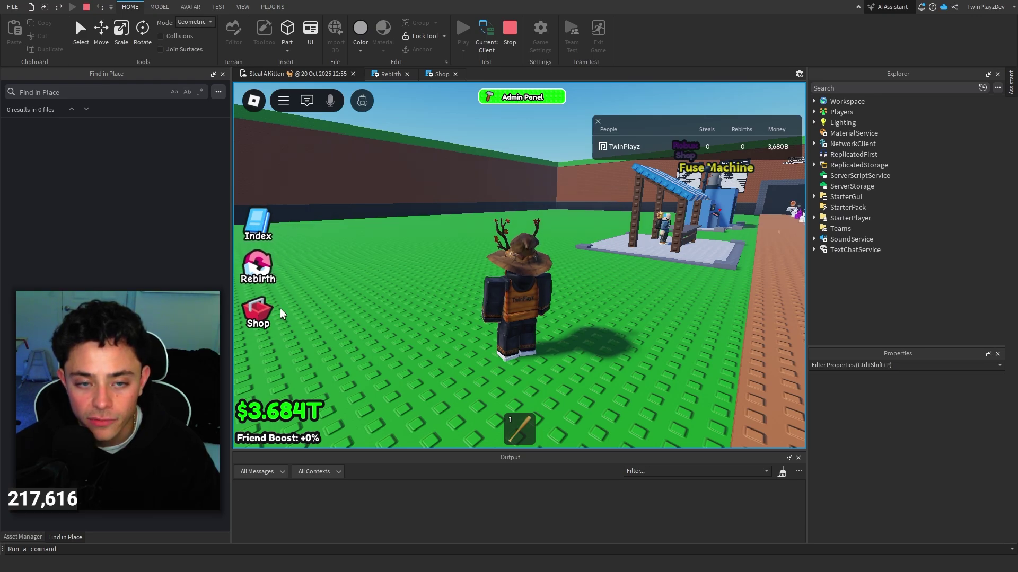
click(509, 32)
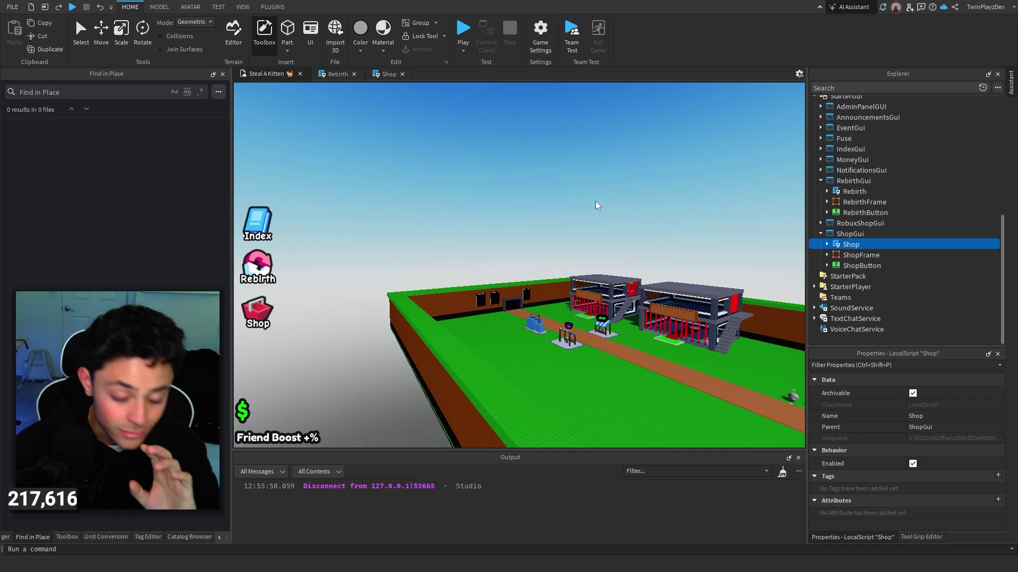
Step: Compare the properties of ShopButton in ShopGui with those of RebirthButton in RebirthGui
click(848, 265)
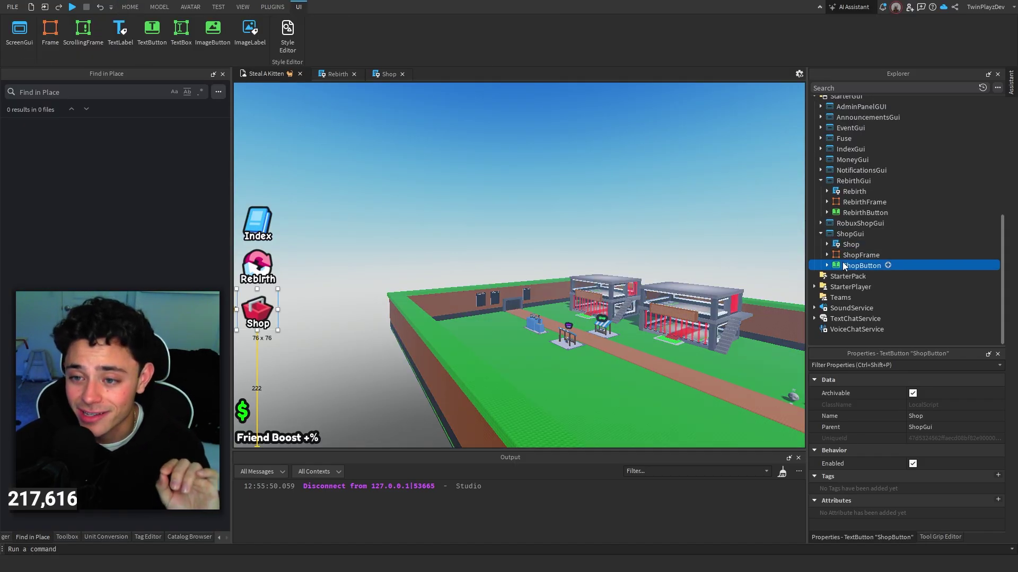
scroll(909, 439, down, 10)
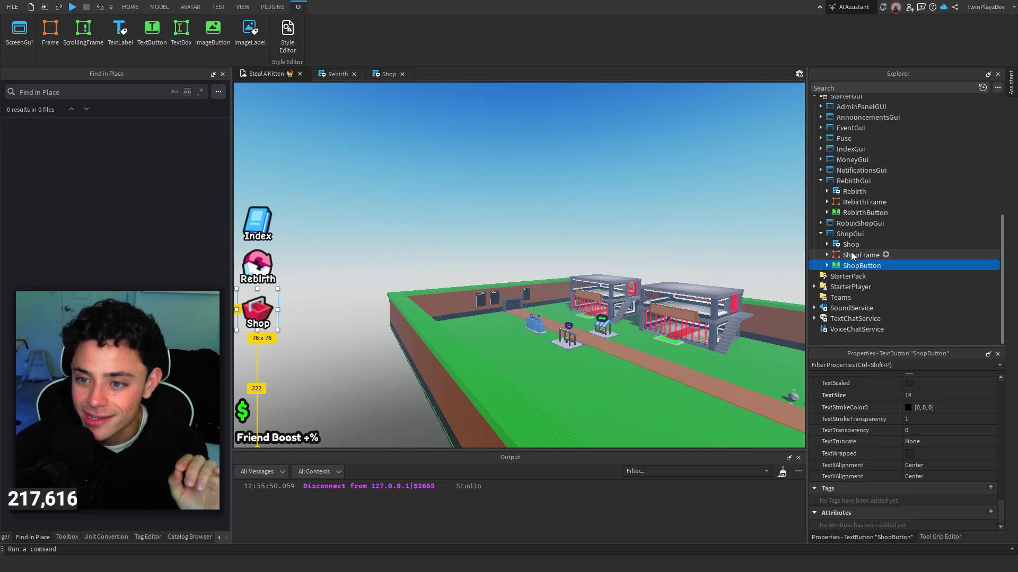
click(846, 212)
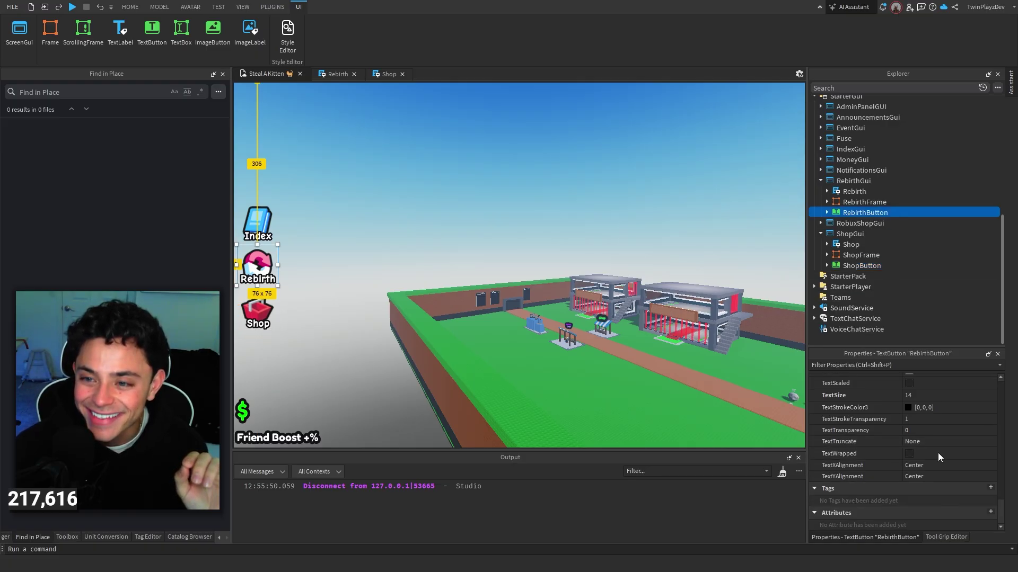
click(431, 194)
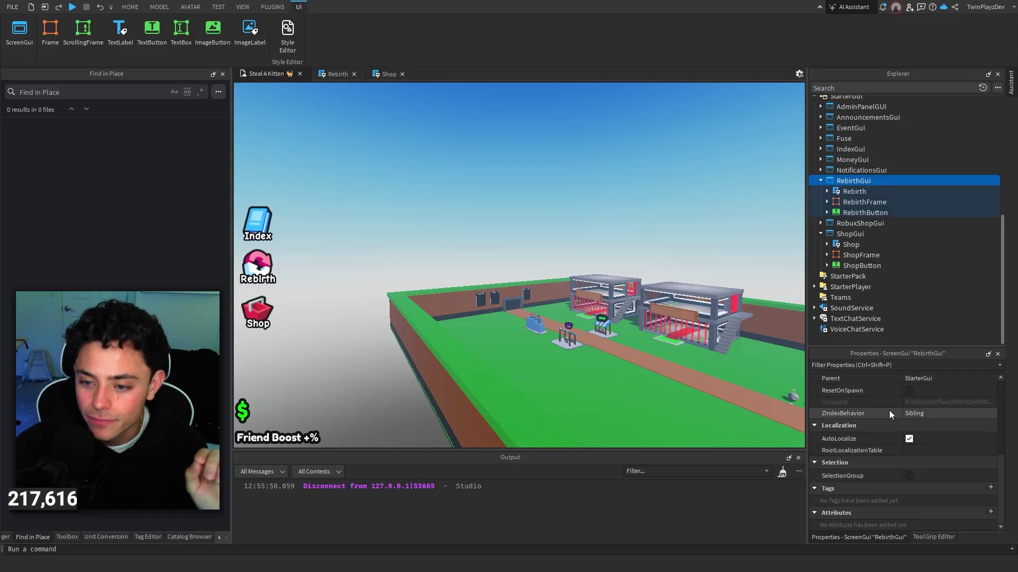
click(836, 205)
click(849, 214)
Step: Examine RebirthButton's children, checking the properties of its Icon image and Rebirth text label
click(827, 213)
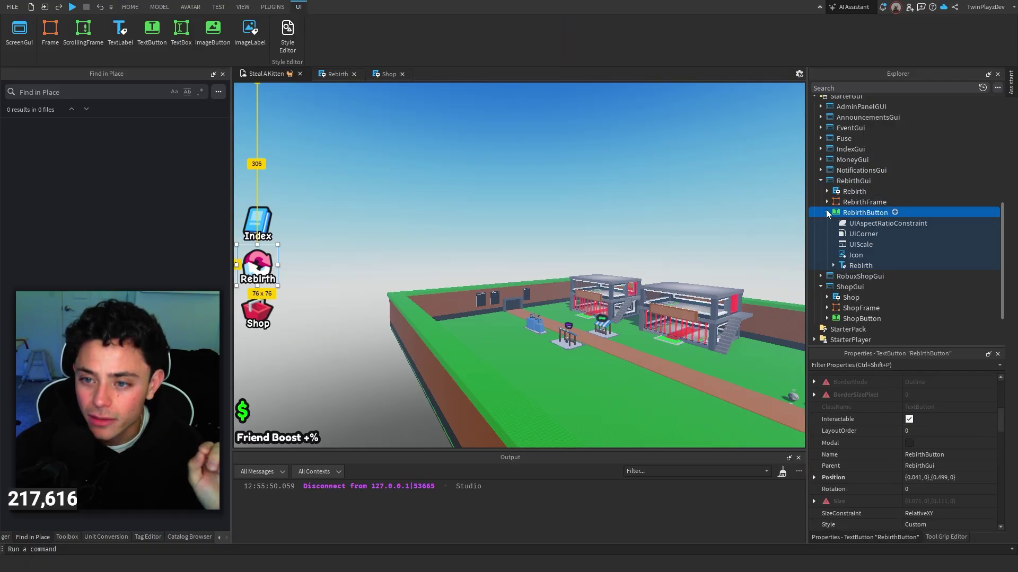
click(855, 255)
scroll(897, 416, down, 5)
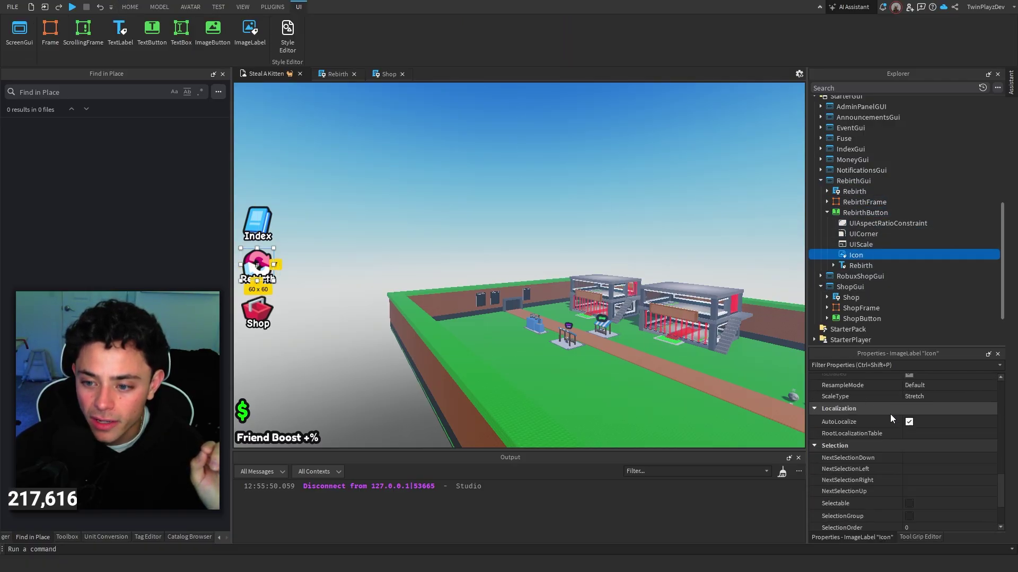
click(860, 265)
scroll(895, 435, down, 1)
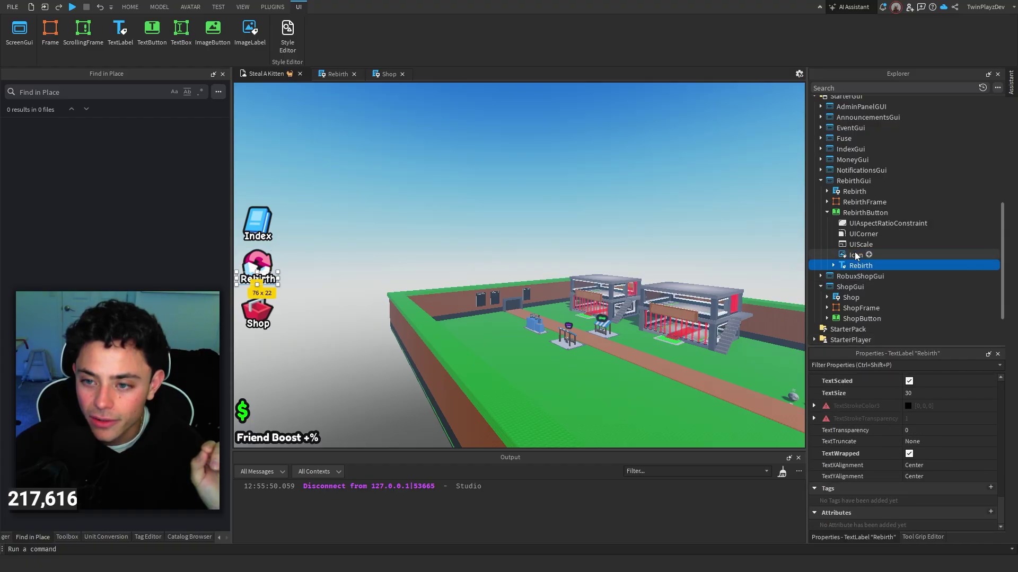
click(843, 214)
click(827, 212)
click(565, 176)
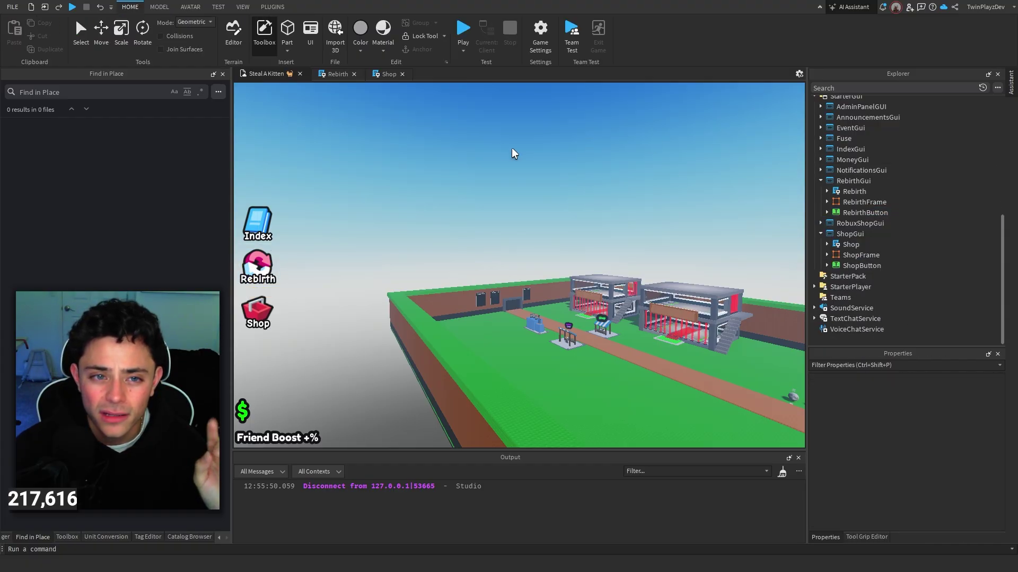
Step: Copy the Animations:AnimateButton(RebirthButton) line from the end of the Rebirth script into the Shop script above the ShopButton.Activated handler
click(336, 74)
click(349, 209)
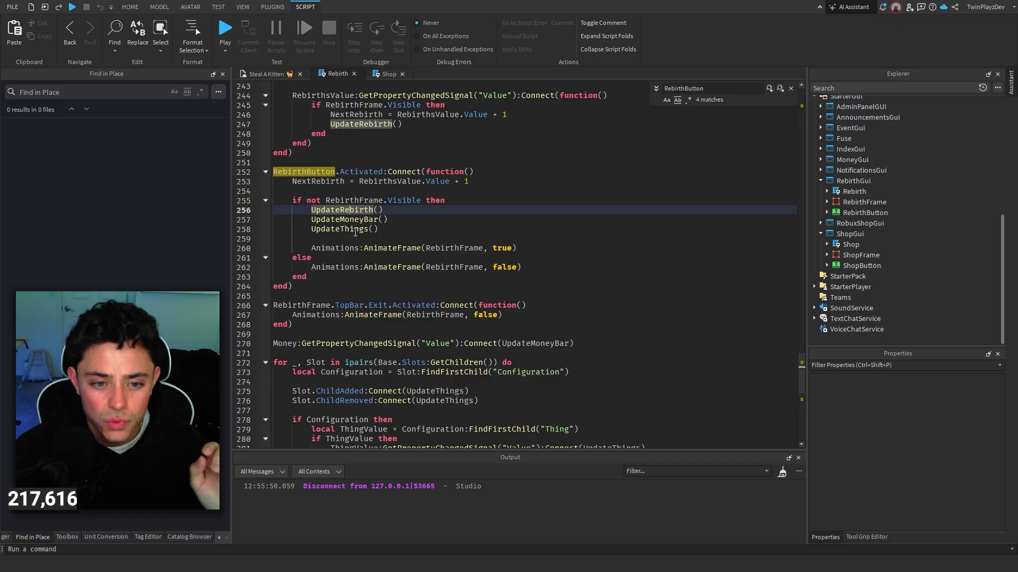
scroll(350, 271, down, 3)
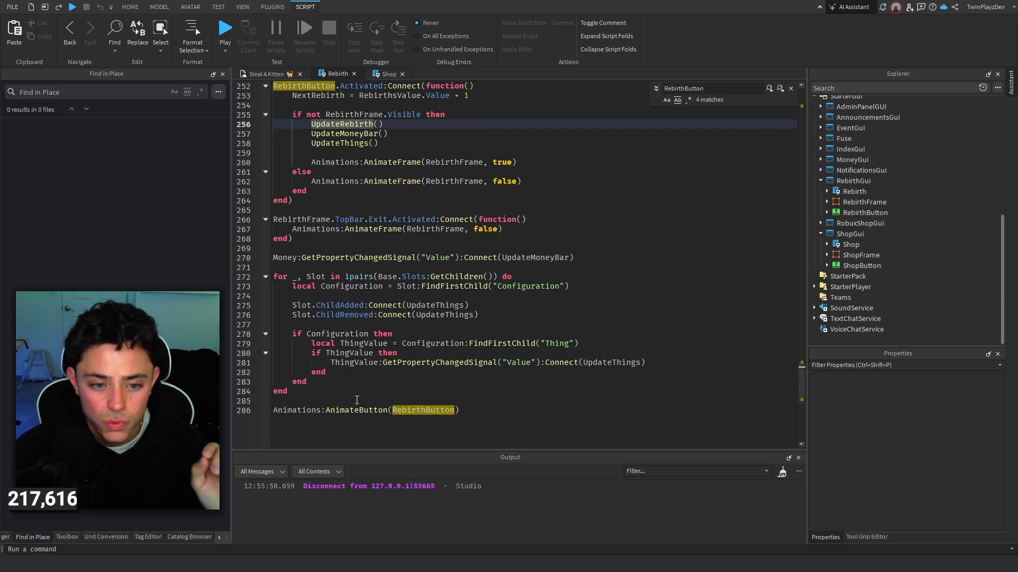
click(314, 411)
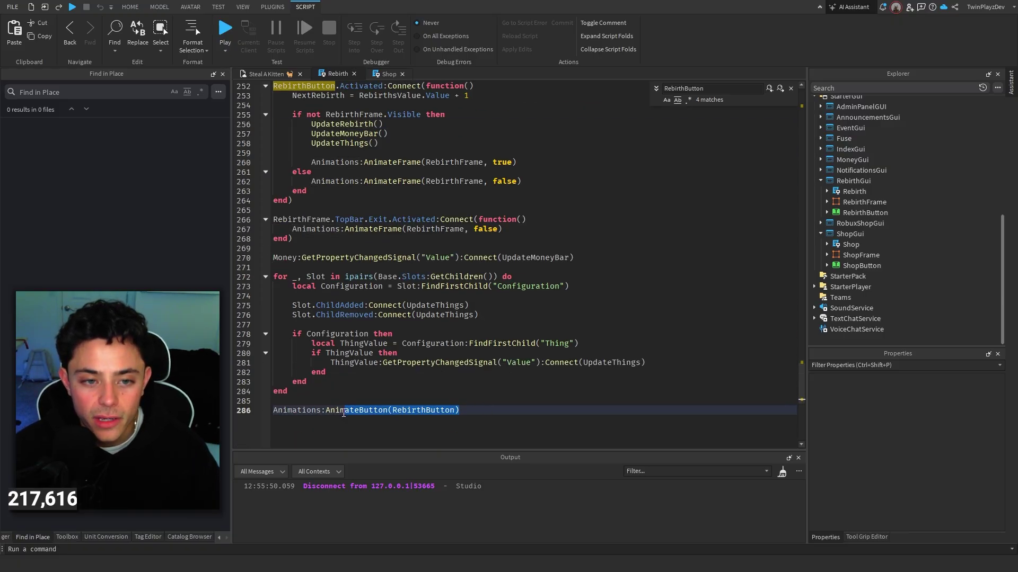
click(372, 382)
click(386, 74)
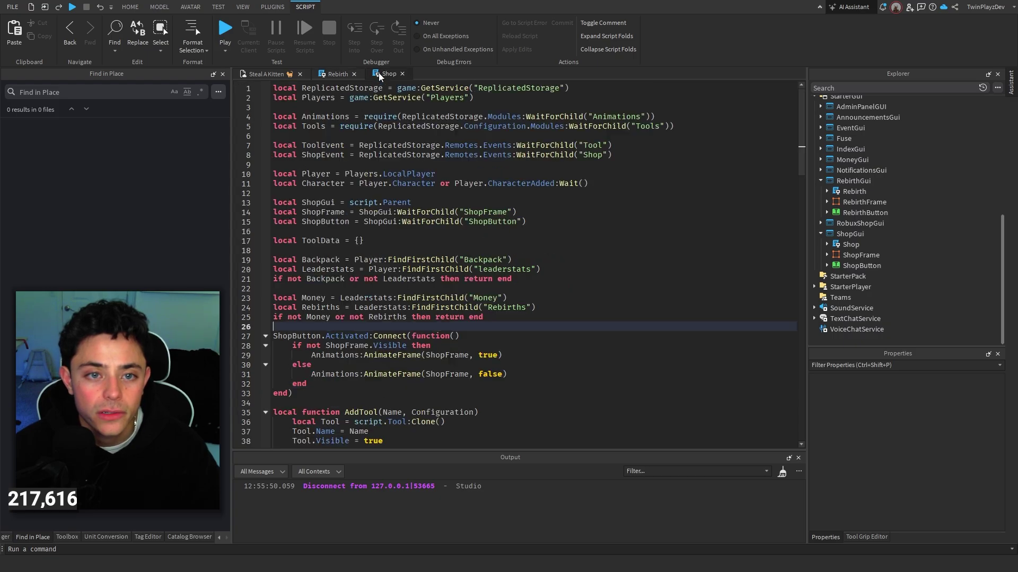
key(Return)
text(Animations:AnimateButton(RebirthButton))
key(Return)
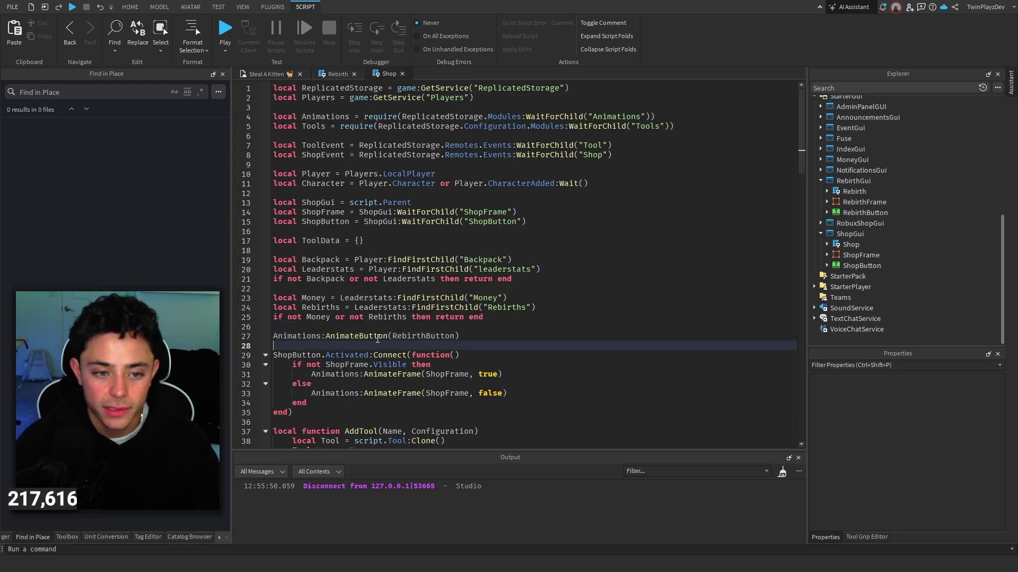
Step: Replace the RebirthButton argument of the pasted AnimateButton call with ShopButton
double_click(325, 222)
key(ctrl+c)
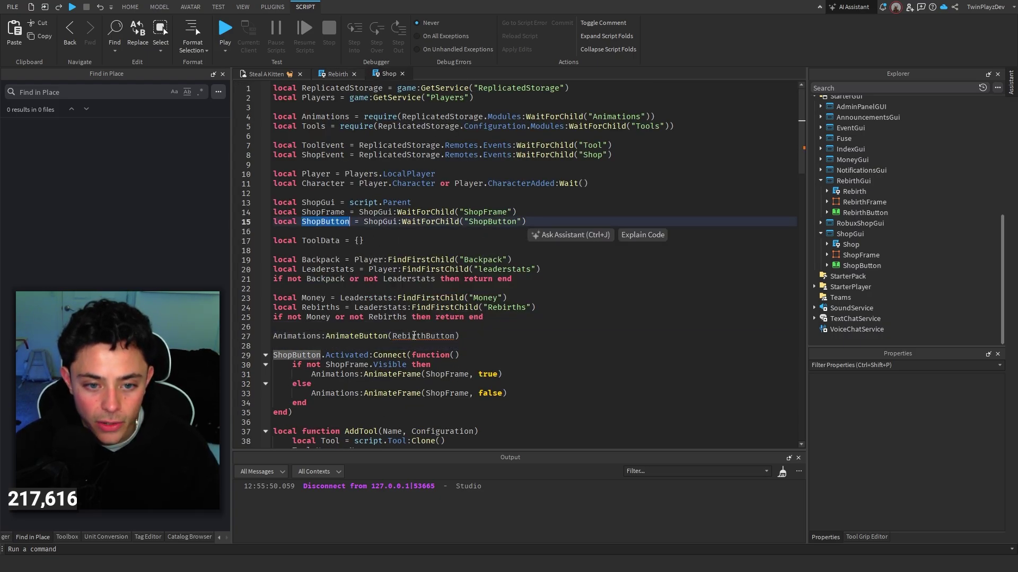
double_click(423, 336)
key(ctrl+v)
key(Up)
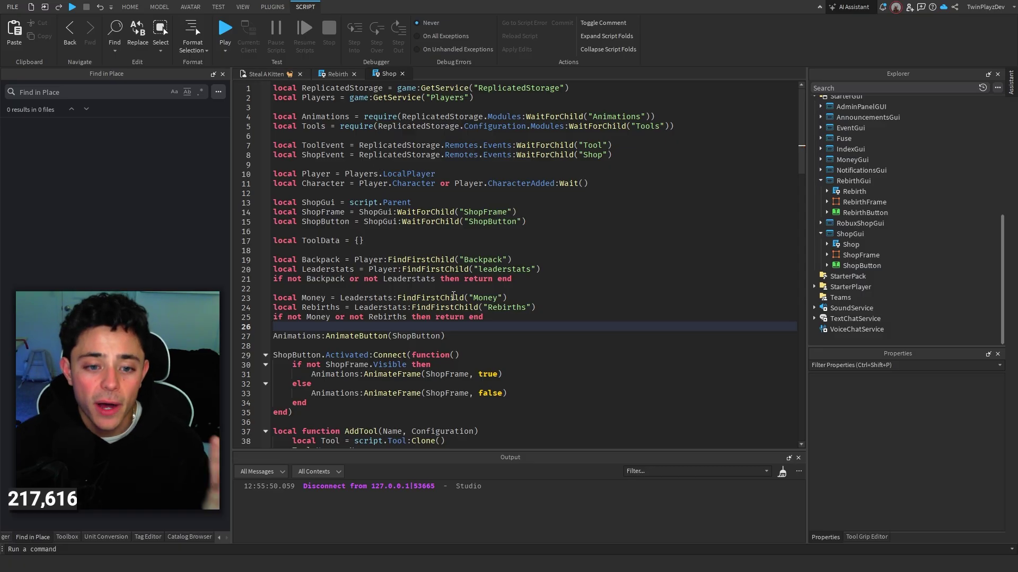
click(497, 334)
Step: Return to the Steal A Kitten view and move ShopButton from ShopGui into RobuxShopGui
click(265, 74)
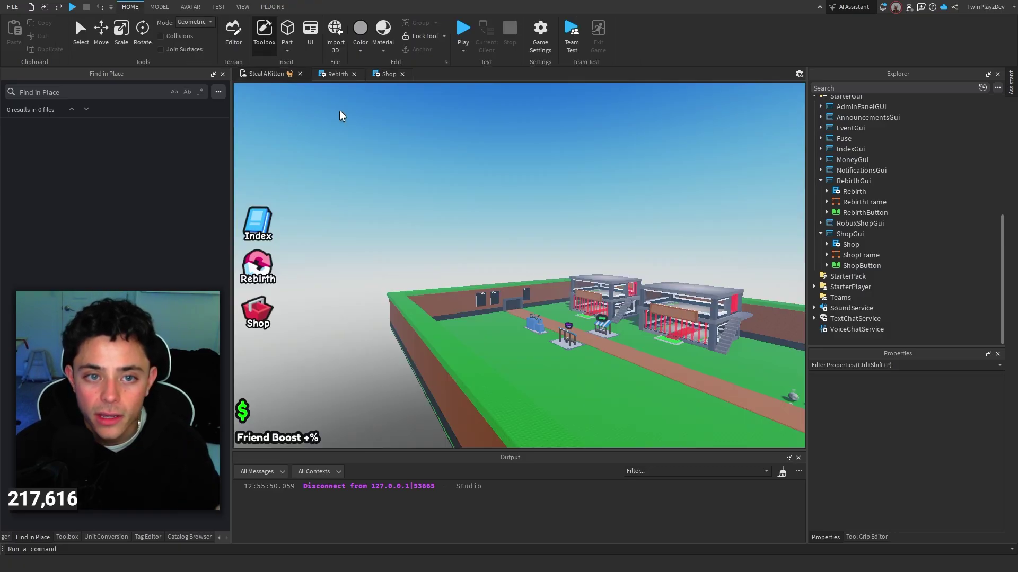
click(820, 180)
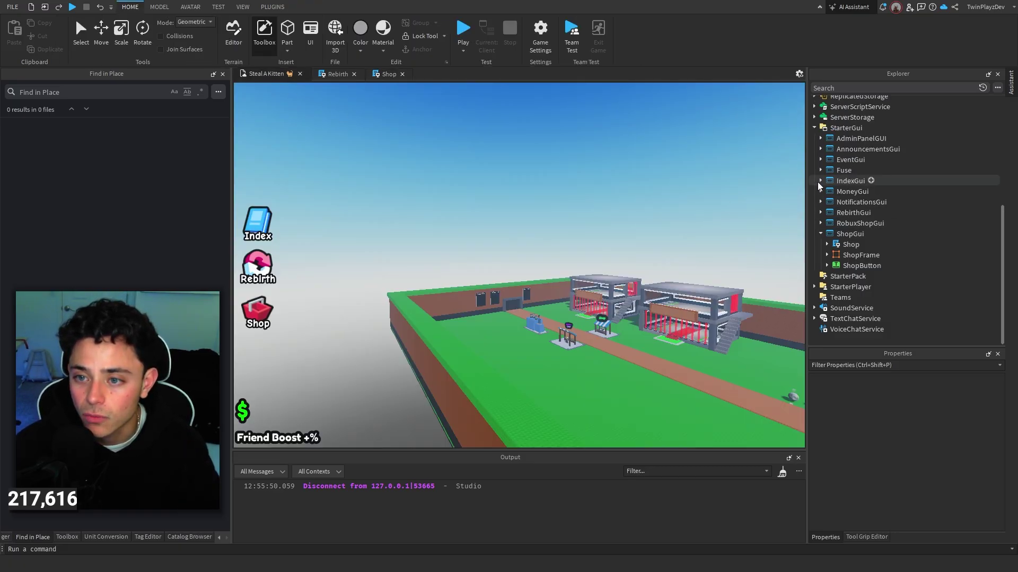
click(820, 234)
click(820, 255)
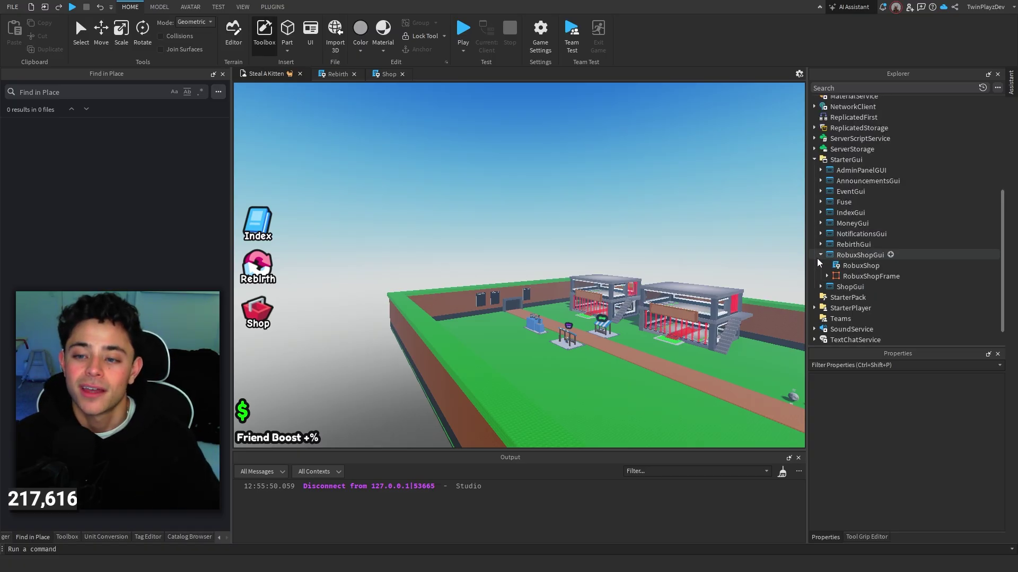
click(819, 265)
click(820, 287)
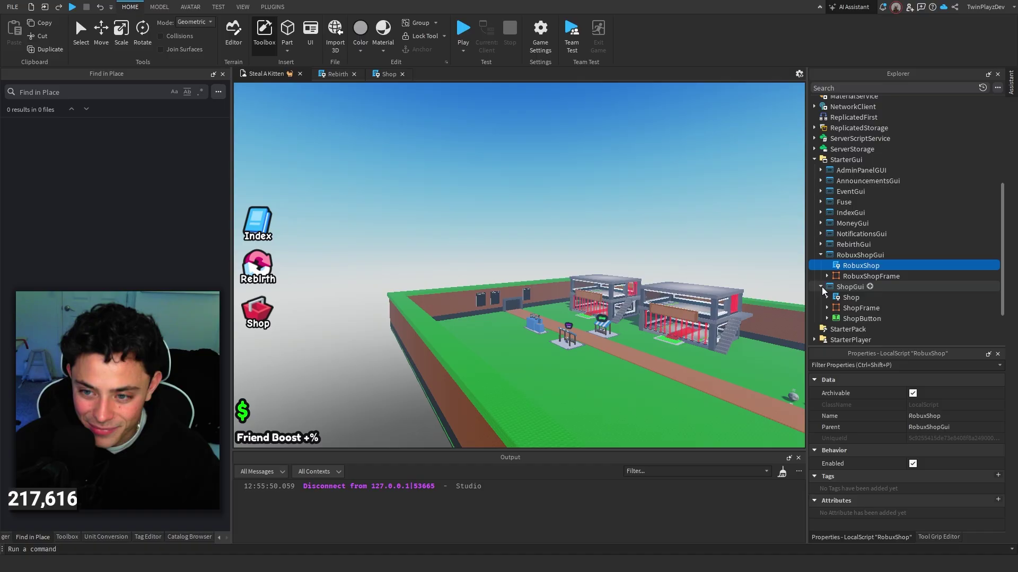
drag(855, 319, 854, 257)
Step: Check the Shop script, open the RobuxShop script and insert blank lines below the RobuxShopFrame declaration
double_click(850, 308)
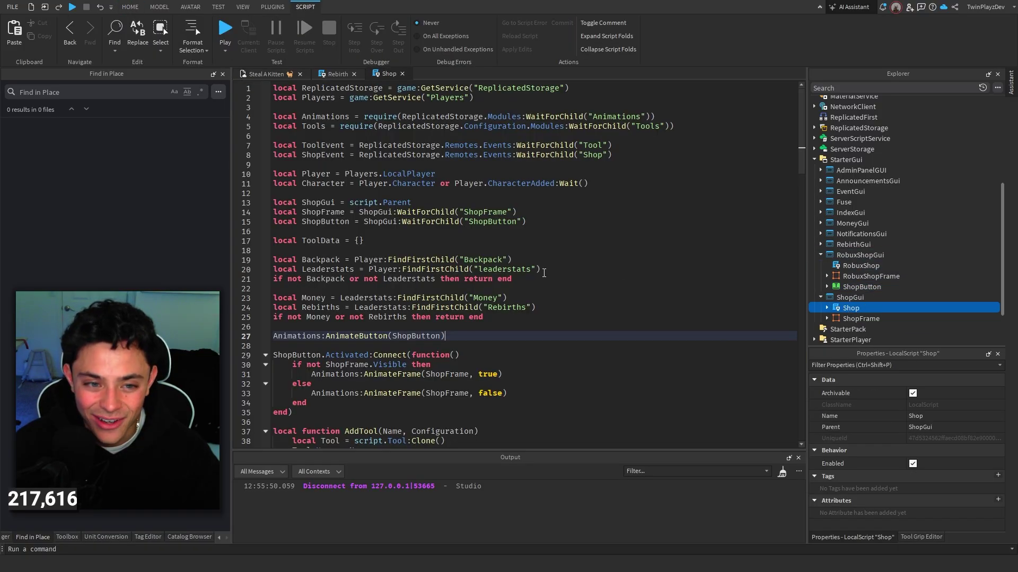
click(373, 242)
double_click(856, 265)
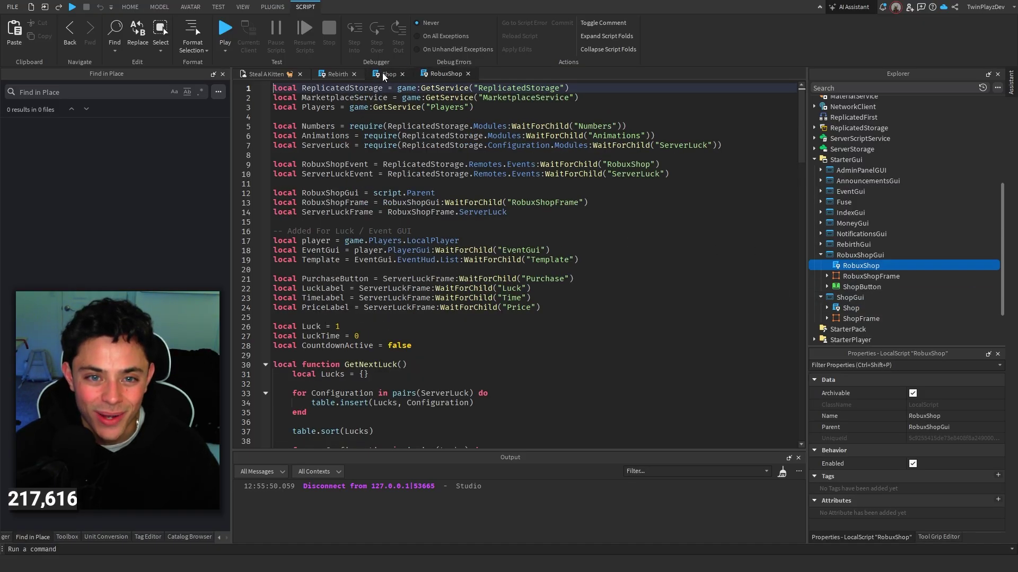
click(625, 202)
key(Return)
key(Return)
key(Return)
key(Up)
key(Up)
Step: Declare a local RobuxShopButton variable as RobuxShopGui:WaitForChild('ShopButton') below RobuxShopFrame
text(local)
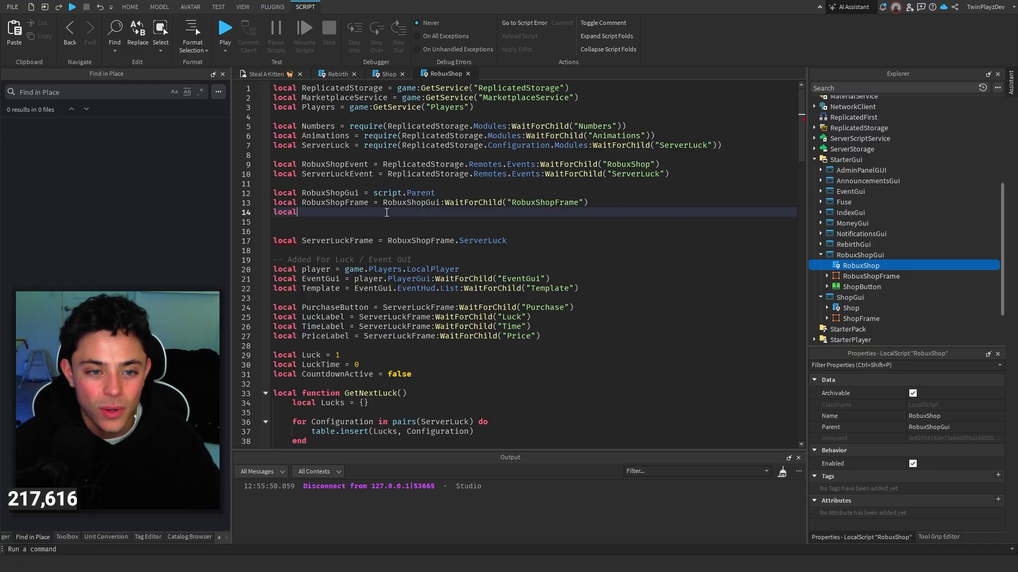
text( RobuxShopButton)
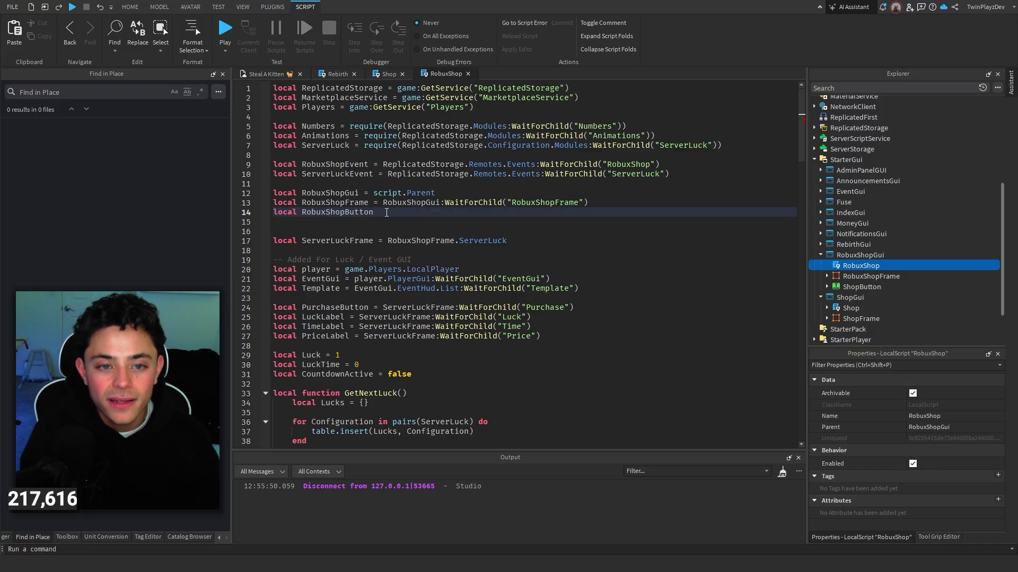
text( = Roib)
key(Tab)
text(:WaitForChild('Shop)
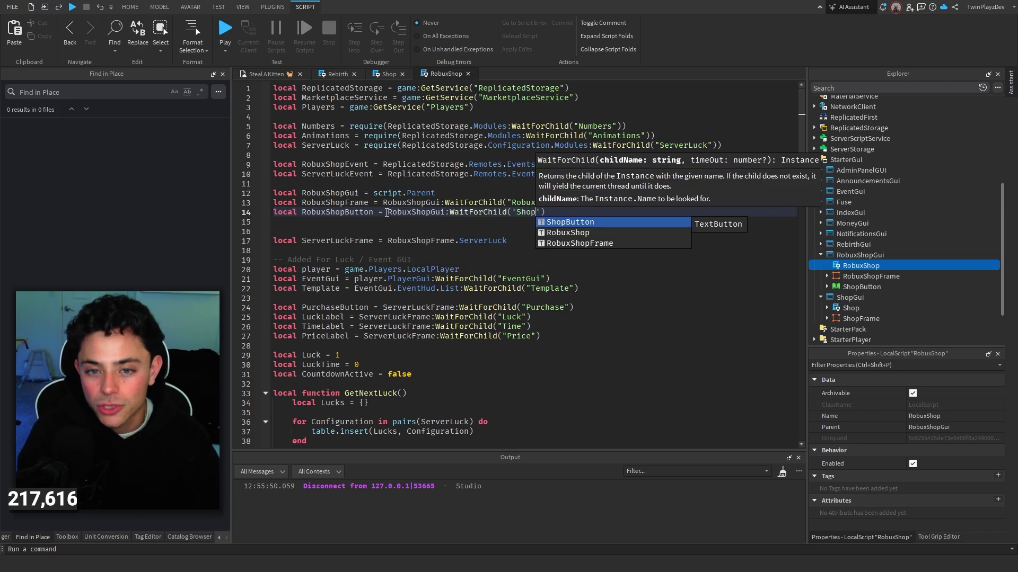
key(Tab)
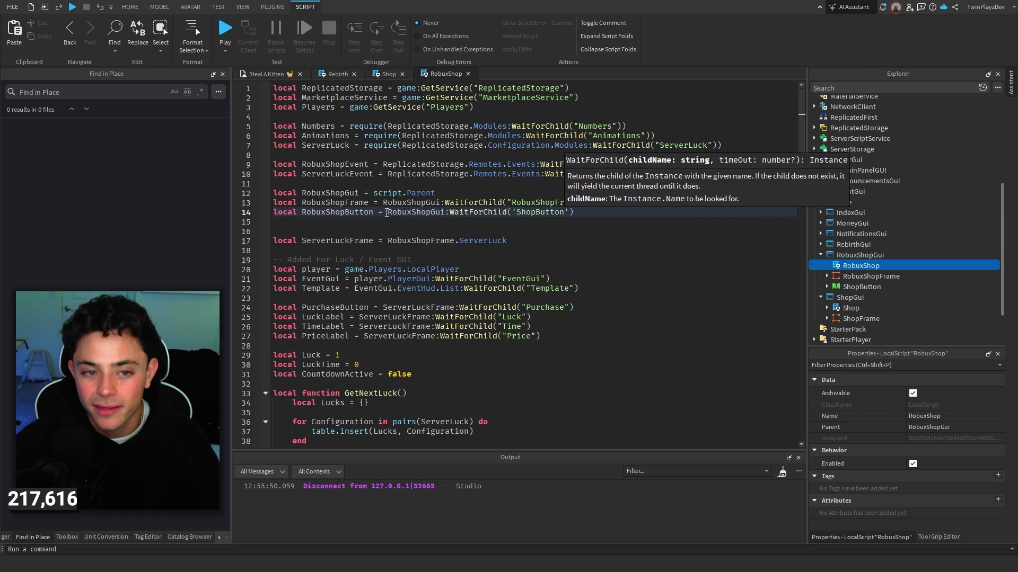
Step: Insert two blank lines below the RobuxShopButton declaration in the RobuxShop script
click(372, 225)
key(Return)
key(Return)
Step: Switch to the Shop script and delete the line that declares the local ShopButton variable
click(382, 74)
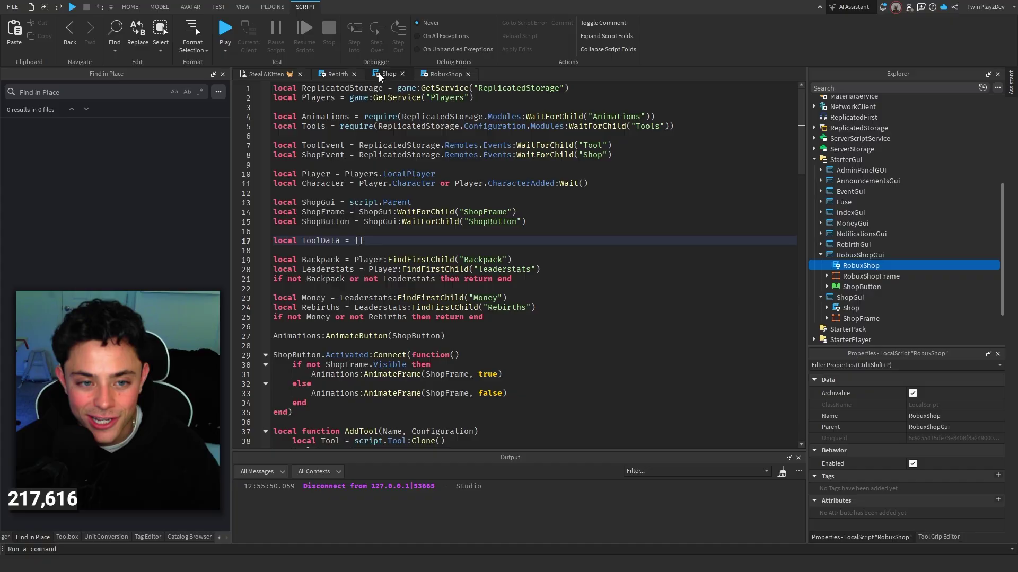
click(356, 258)
click(330, 230)
click(329, 222)
drag(535, 222, 271, 222)
key(BackSpace)
key(BackSpace)
Step: Cut the AnimateButton call and the ShopButton.Activated handler out of the Shop script and close that script
scroll(363, 283, down, 3)
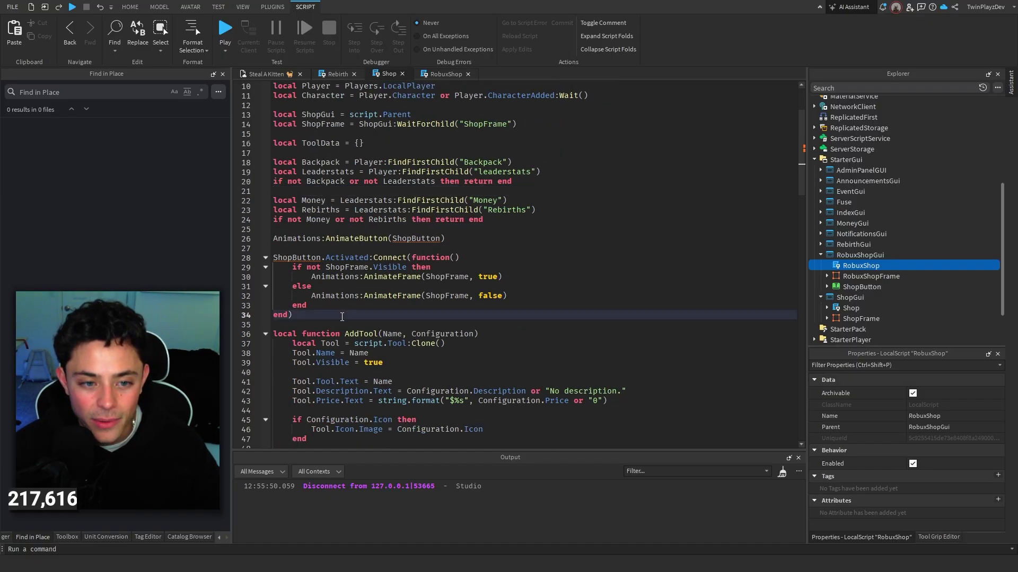
drag(294, 315, 273, 238)
key(BackSpace)
key(BackSpace)
key(BackSpace)
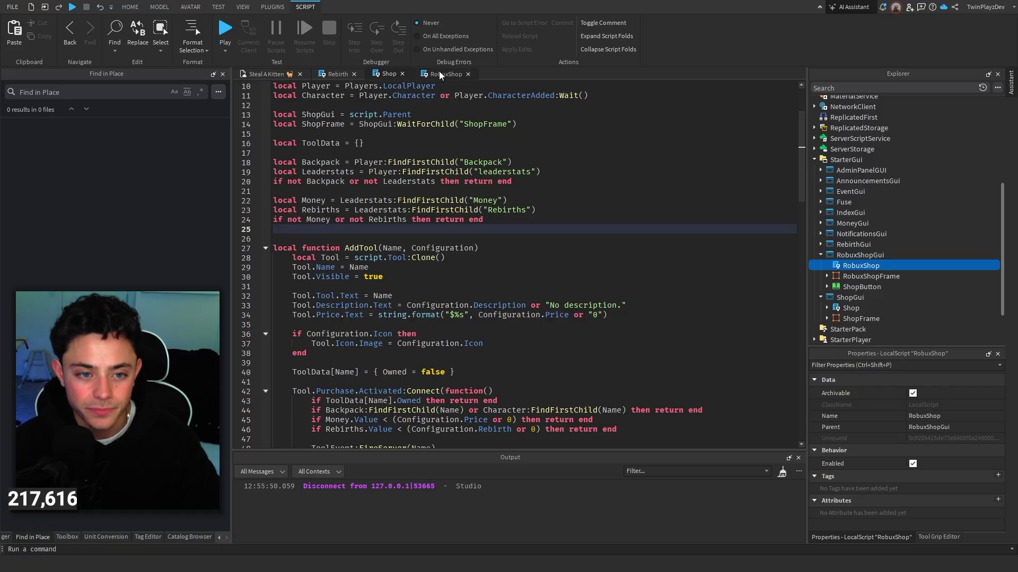
scroll(365, 255, up, 3)
click(402, 74)
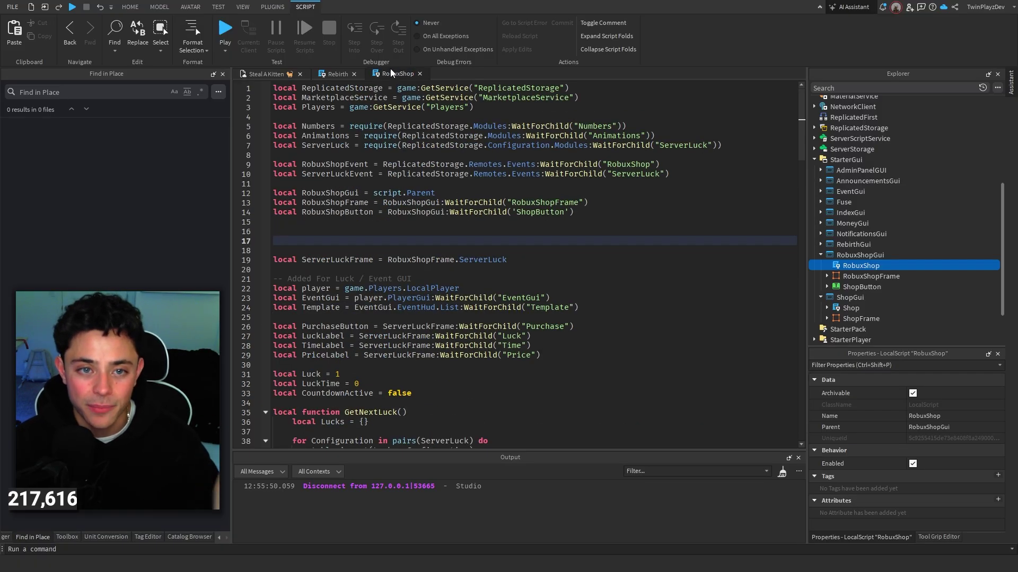
Step: Rename the ShopButton object inside RobuxShopGui as RobuxShopButton
click(340, 237)
click(334, 231)
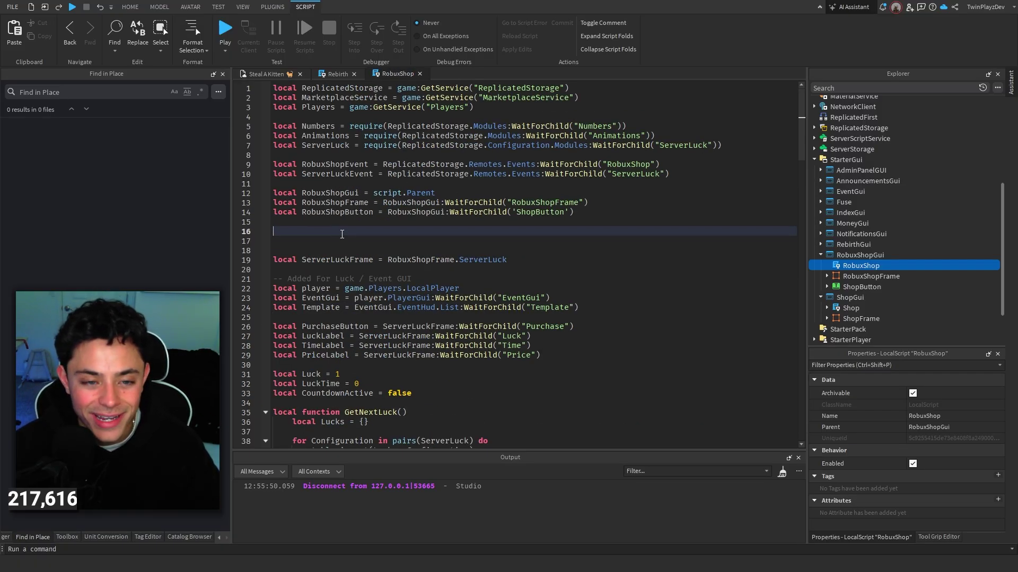
click(858, 287)
scroll(938, 450, down, 2)
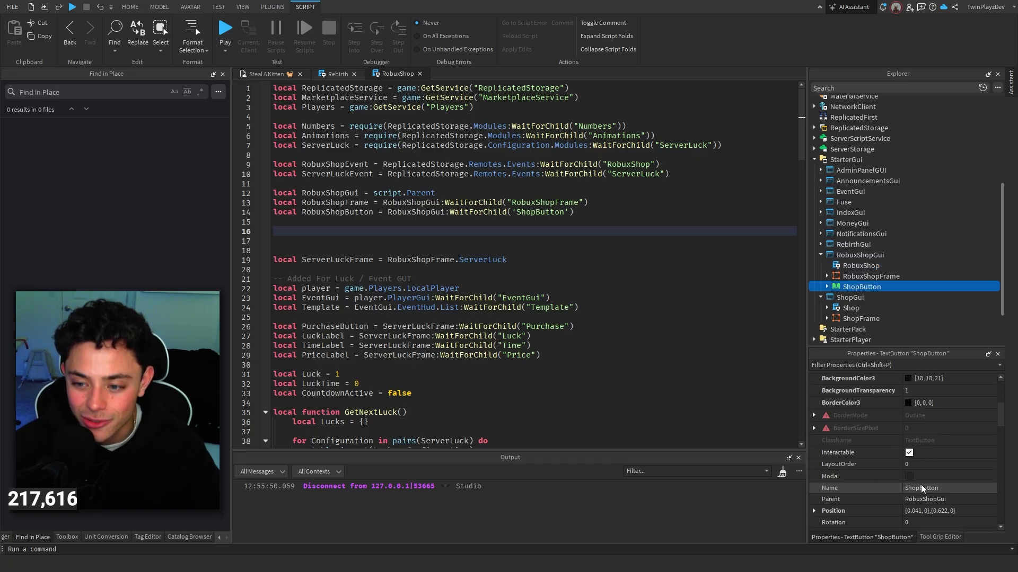
click(910, 491)
text(Robux)
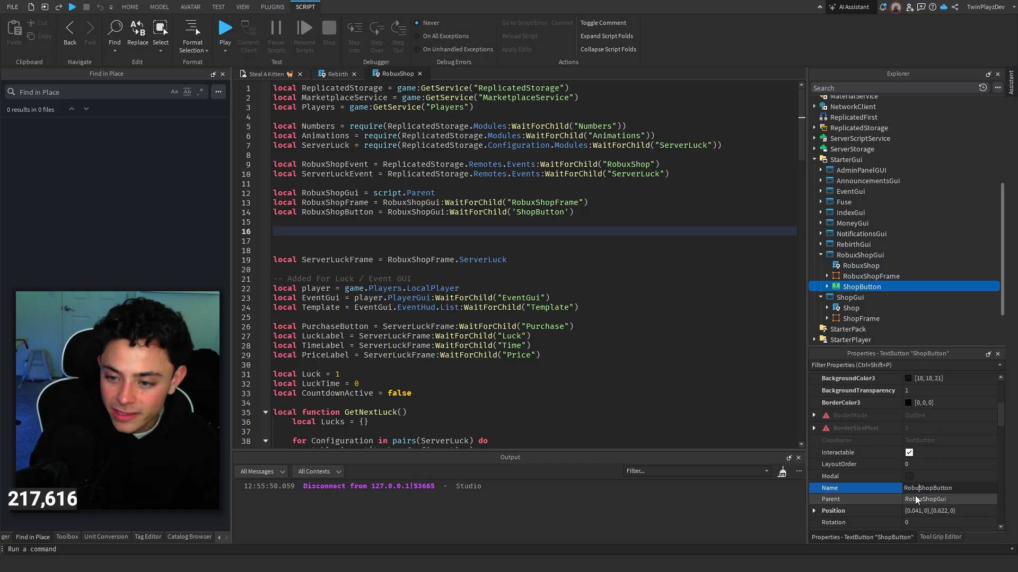
key(Return)
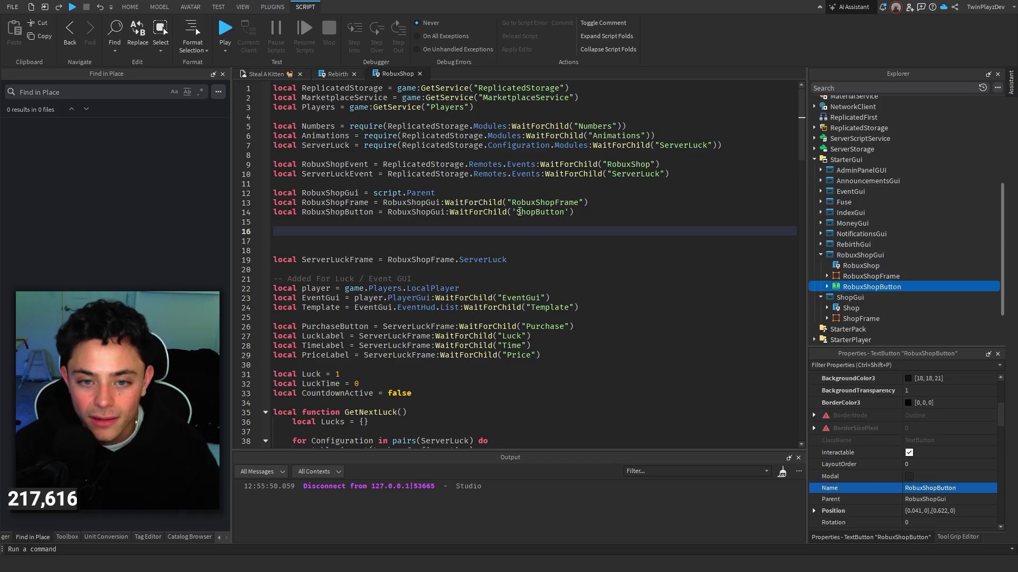
Step: Change the WaitForChild argument in the RobuxShopButton declaration to "RobuxShopButton" in double quotes
click(520, 212)
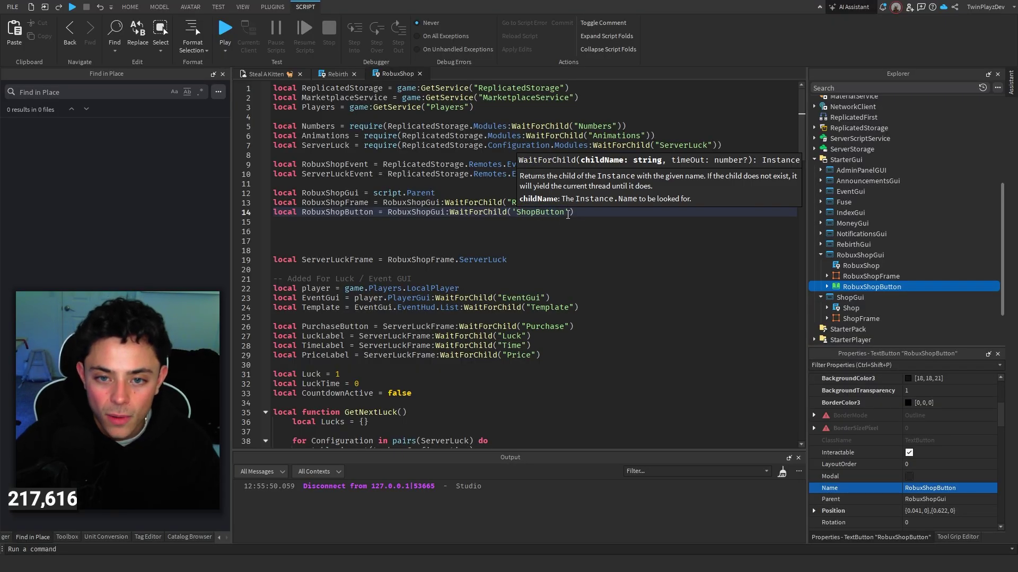
drag(568, 212, 513, 211)
text("Robux)
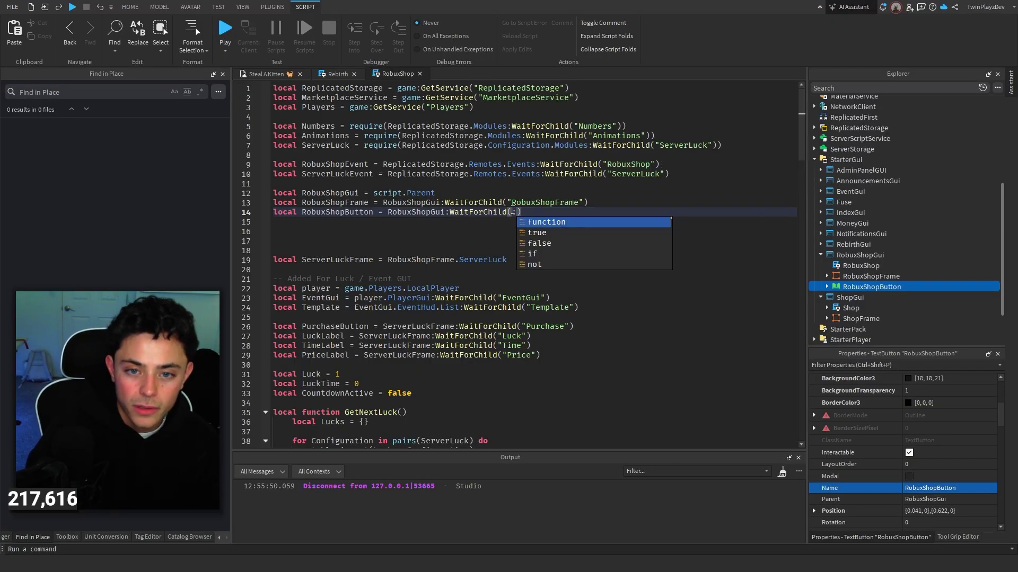
key(Down)
key(Down)
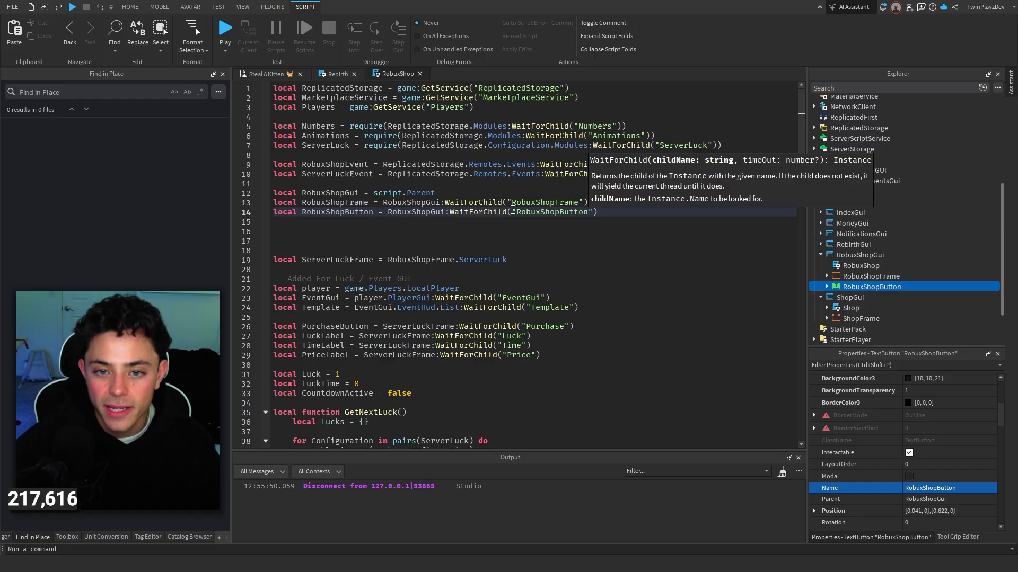
key(Tab)
Step: Paste the cut AnimateButton call and Activated handler below the RobuxShopButton declaration
key(Down)
key(Down)
key(ctrl+v)
Step: Replace ShopButton with RobuxShopButton in the pasted AnimateButton call and Activated connection
double_click(333, 212)
key(ctrl+c)
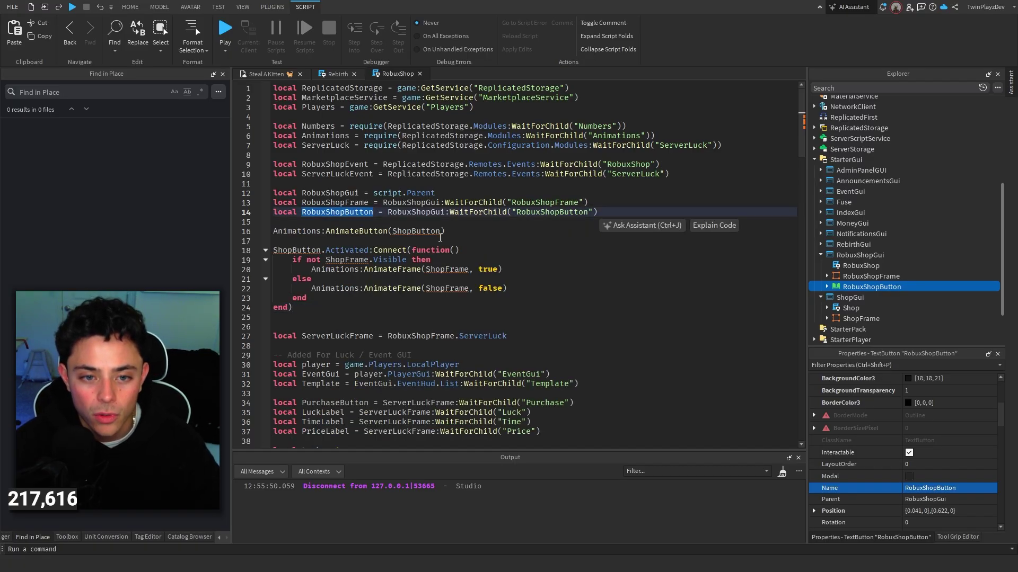
double_click(414, 231)
key(ctrl+v)
double_click(297, 250)
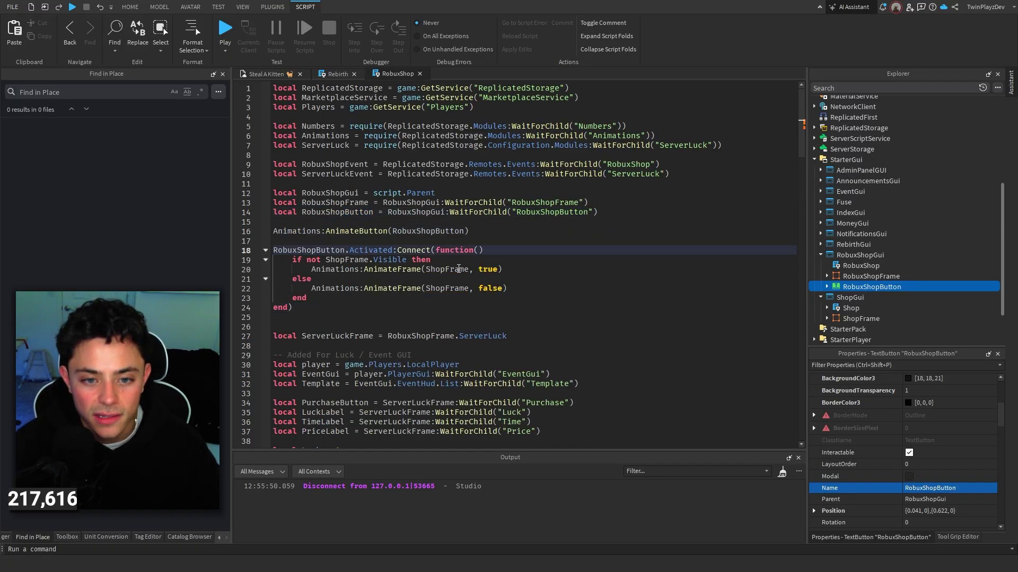
key(ctrl+v)
Step: Replace ShopFrame with RobuxShopFrame in the handler's Visible check and both AnimateFrame calls
double_click(339, 203)
key(ctrl+c)
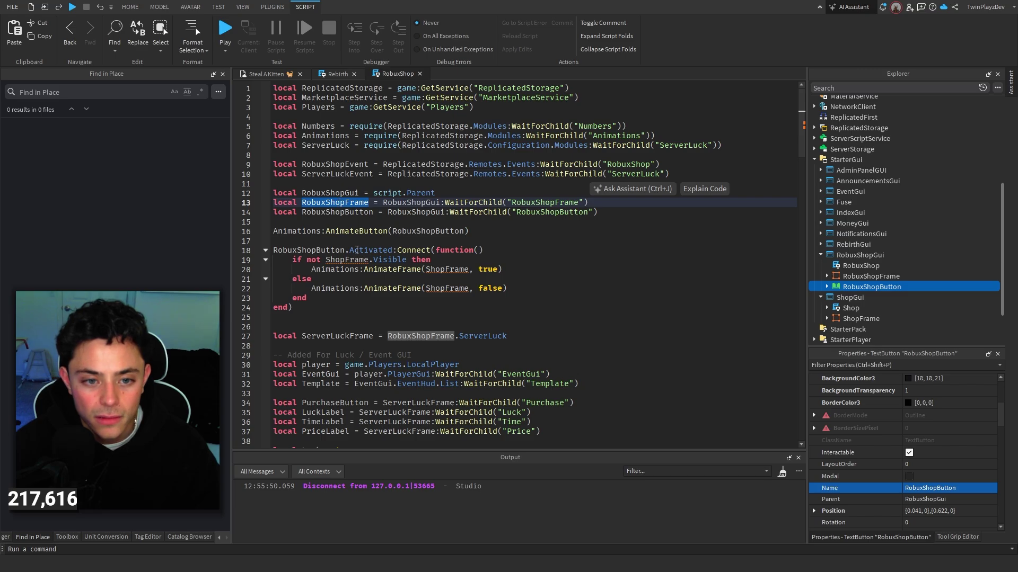
double_click(345, 259)
key(ctrl+v)
double_click(446, 269)
key(ctrl+v)
double_click(447, 288)
key(ctrl+v)
click(392, 222)
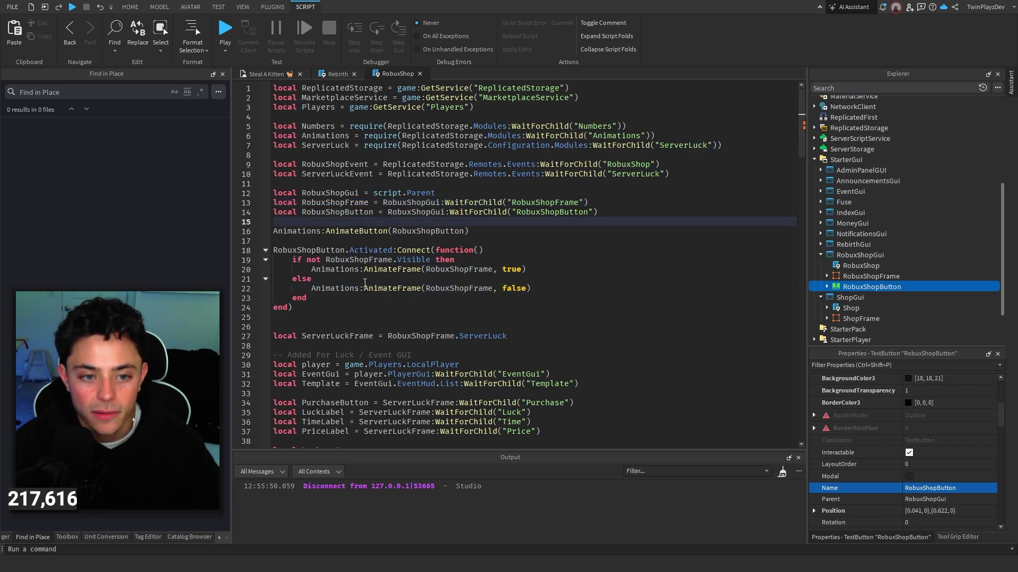
Step: Insert blank lines below the Activated handler, above the AnimateButton call and above the RobuxShopButton declaration to set the code apart
click(325, 317)
key(BackSpace)
key(Return)
key(Return)
key(Return)
click(306, 226)
key(Return)
key(Return)
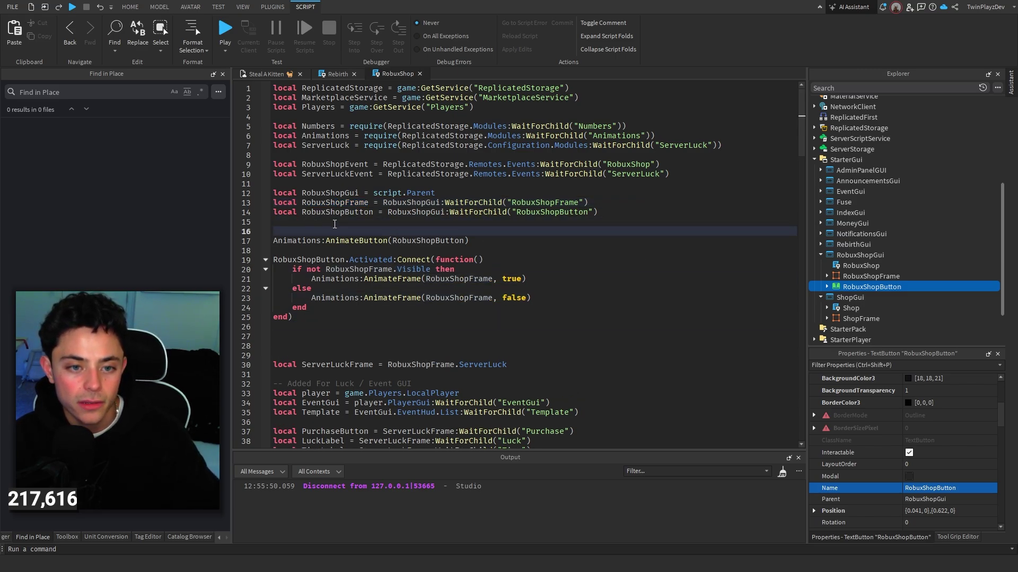
click(616, 204)
key(Return)
key(Return)
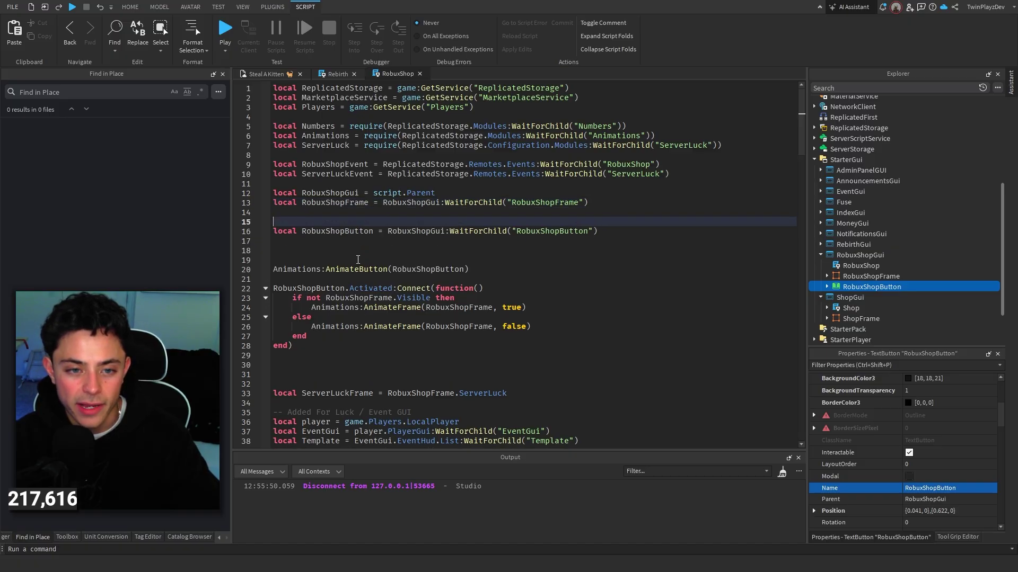